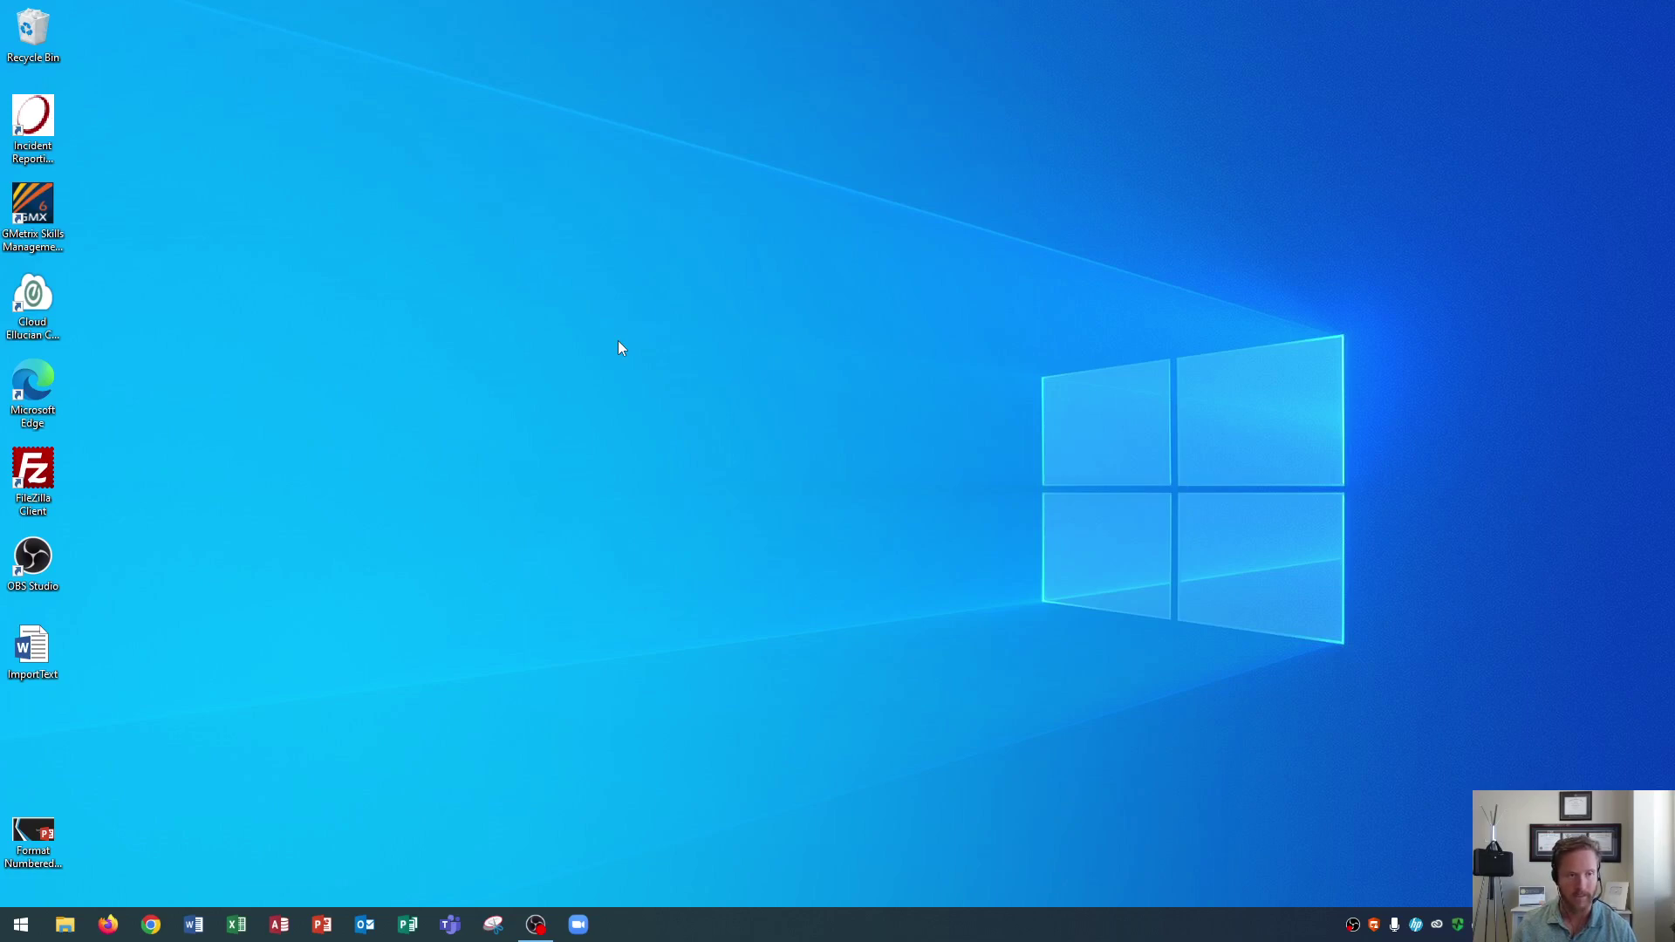
Open the Start menu and search for 'excel'
key("super")
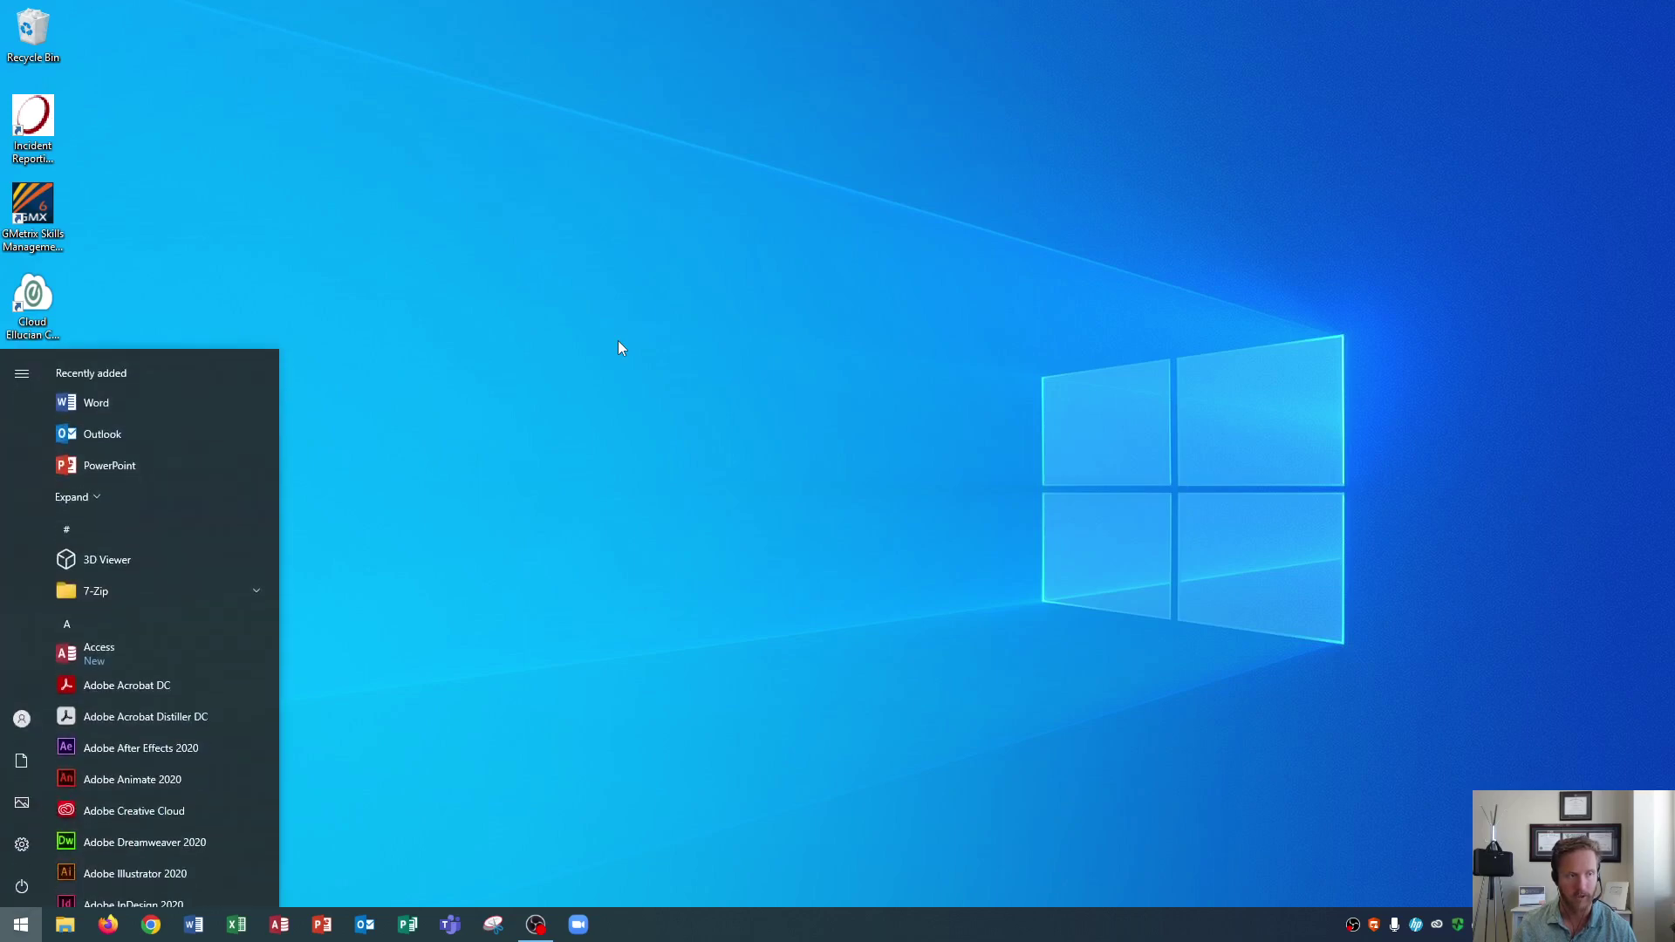
key("super")
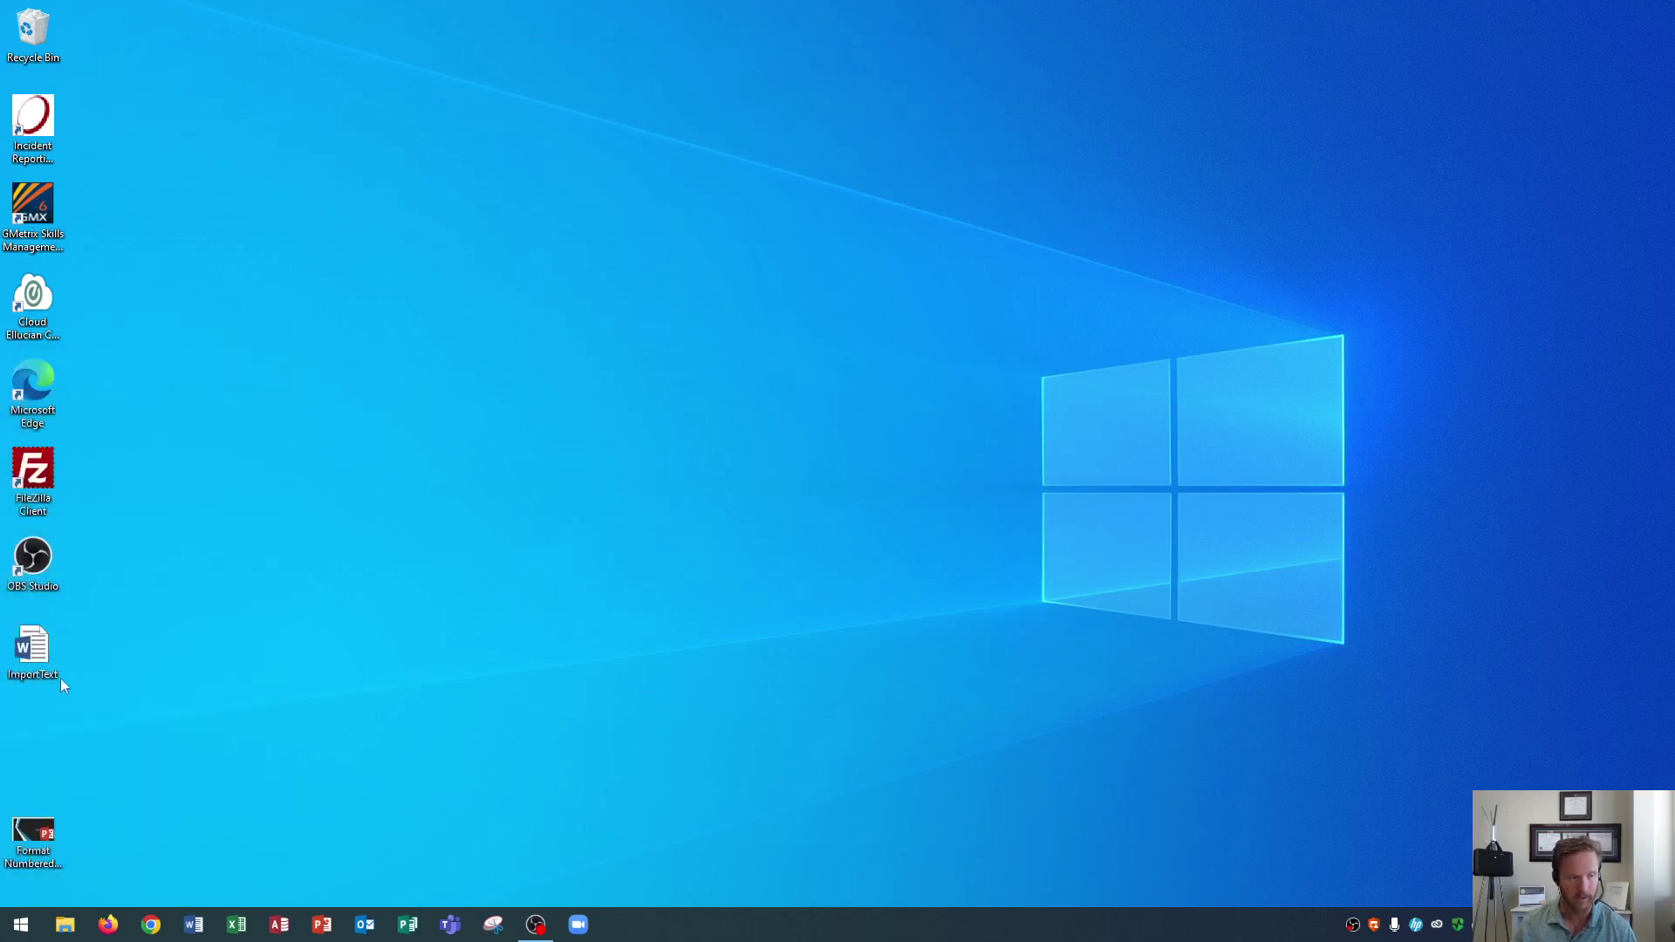
left_click(21, 924)
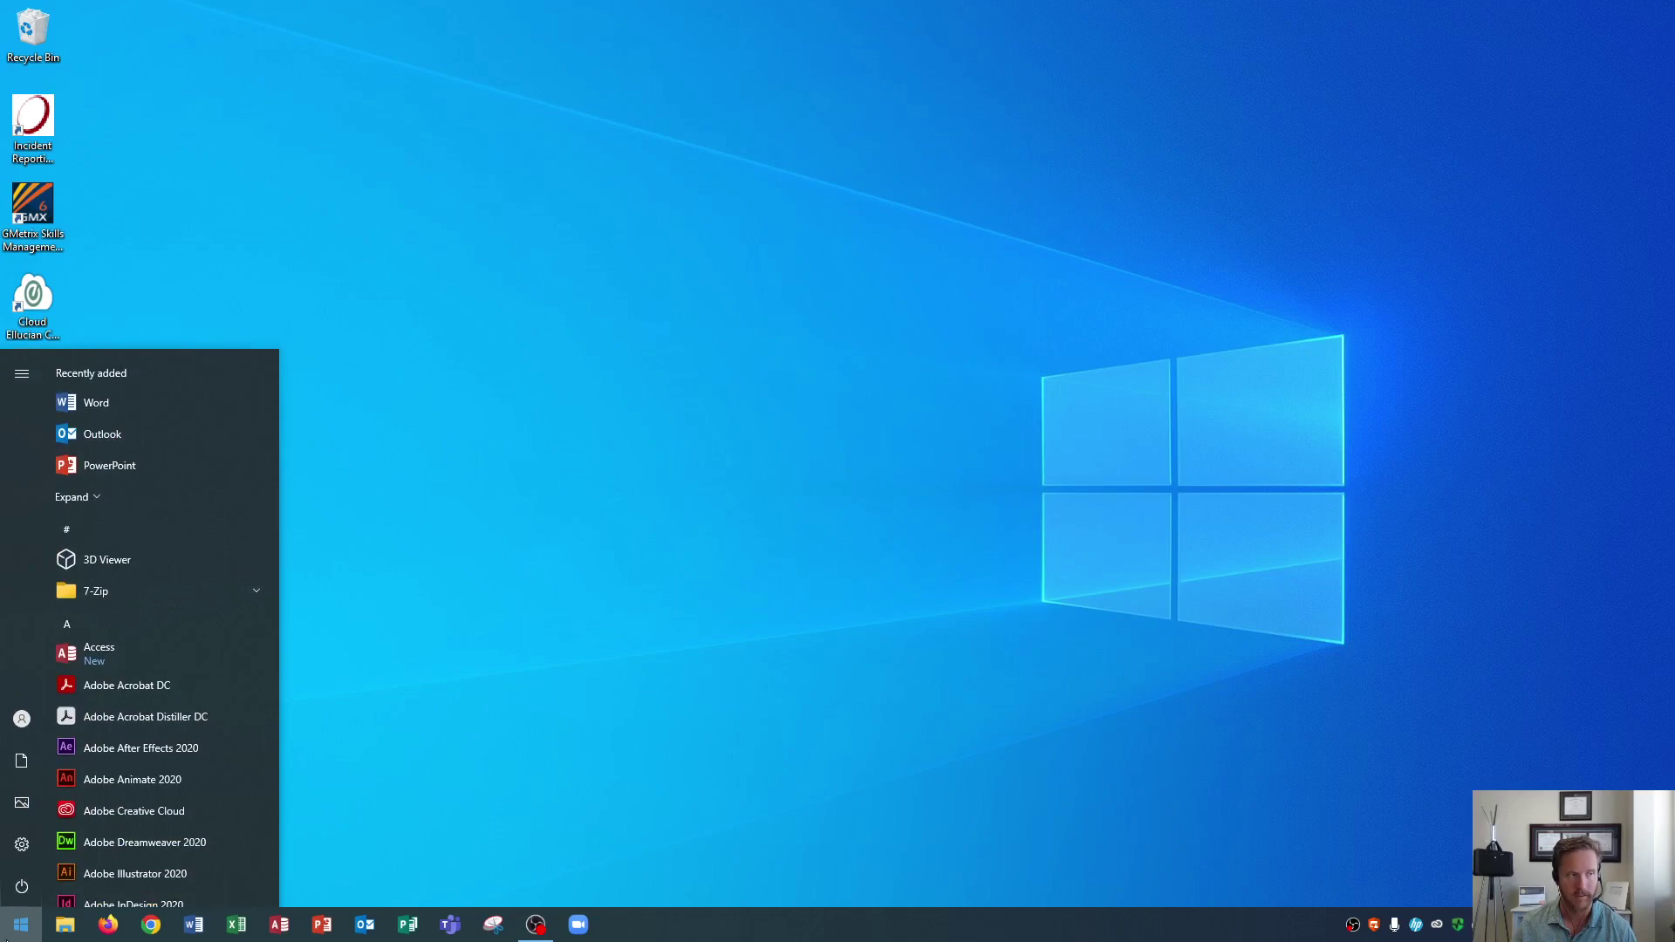
left_click(991, 231)
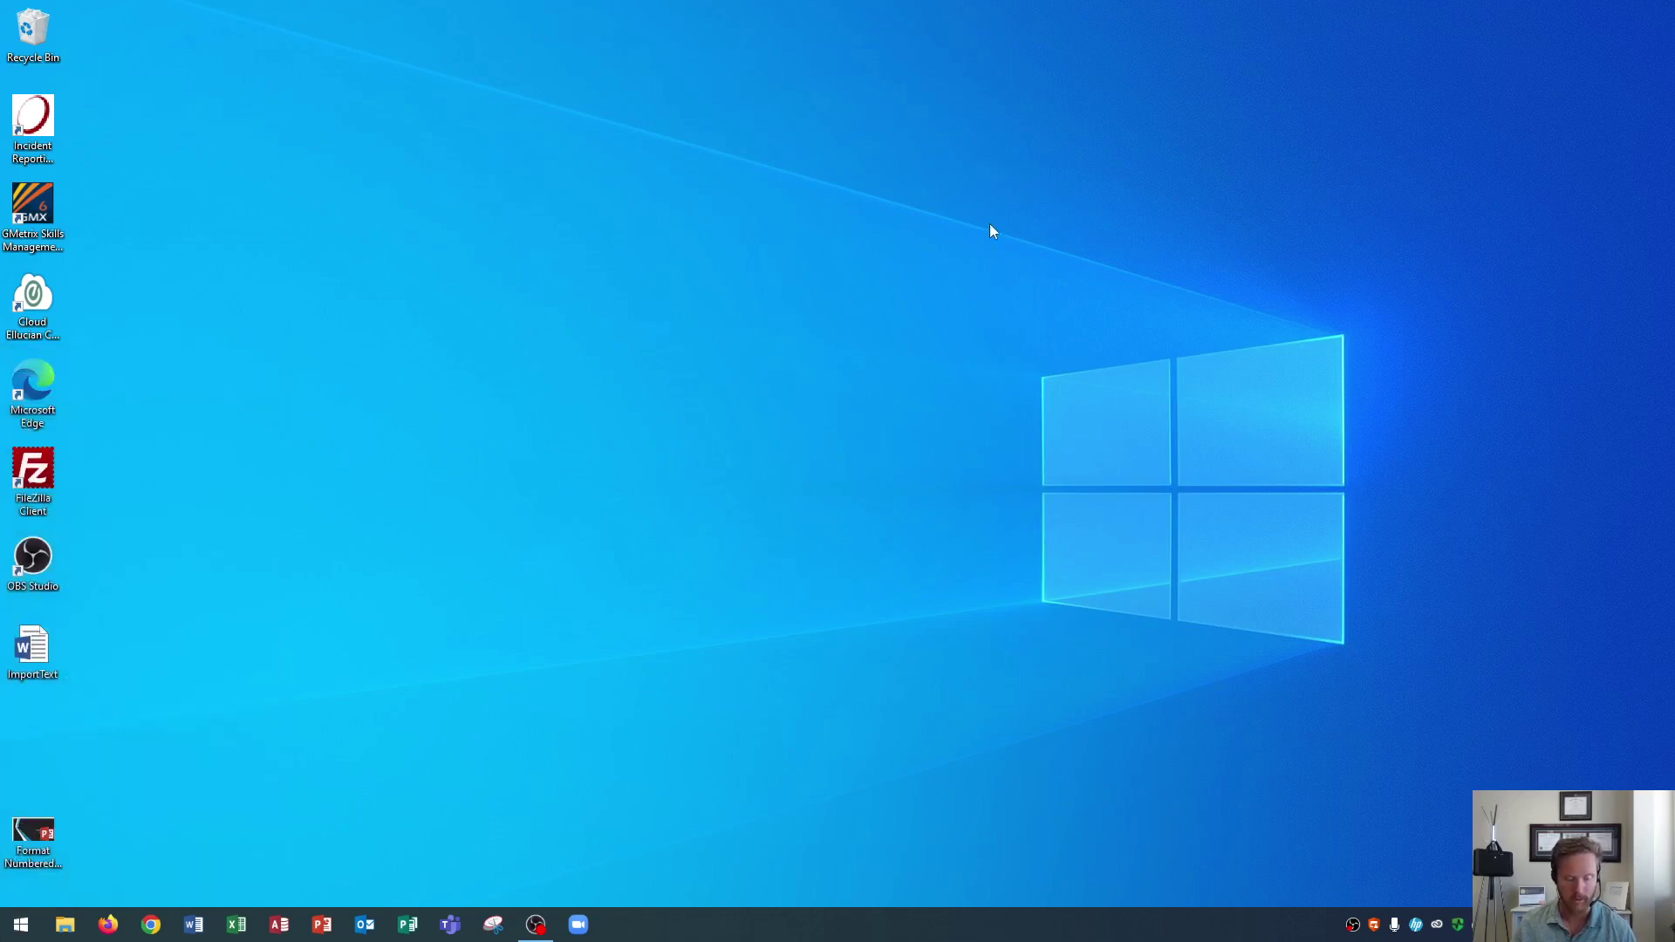
key("super")
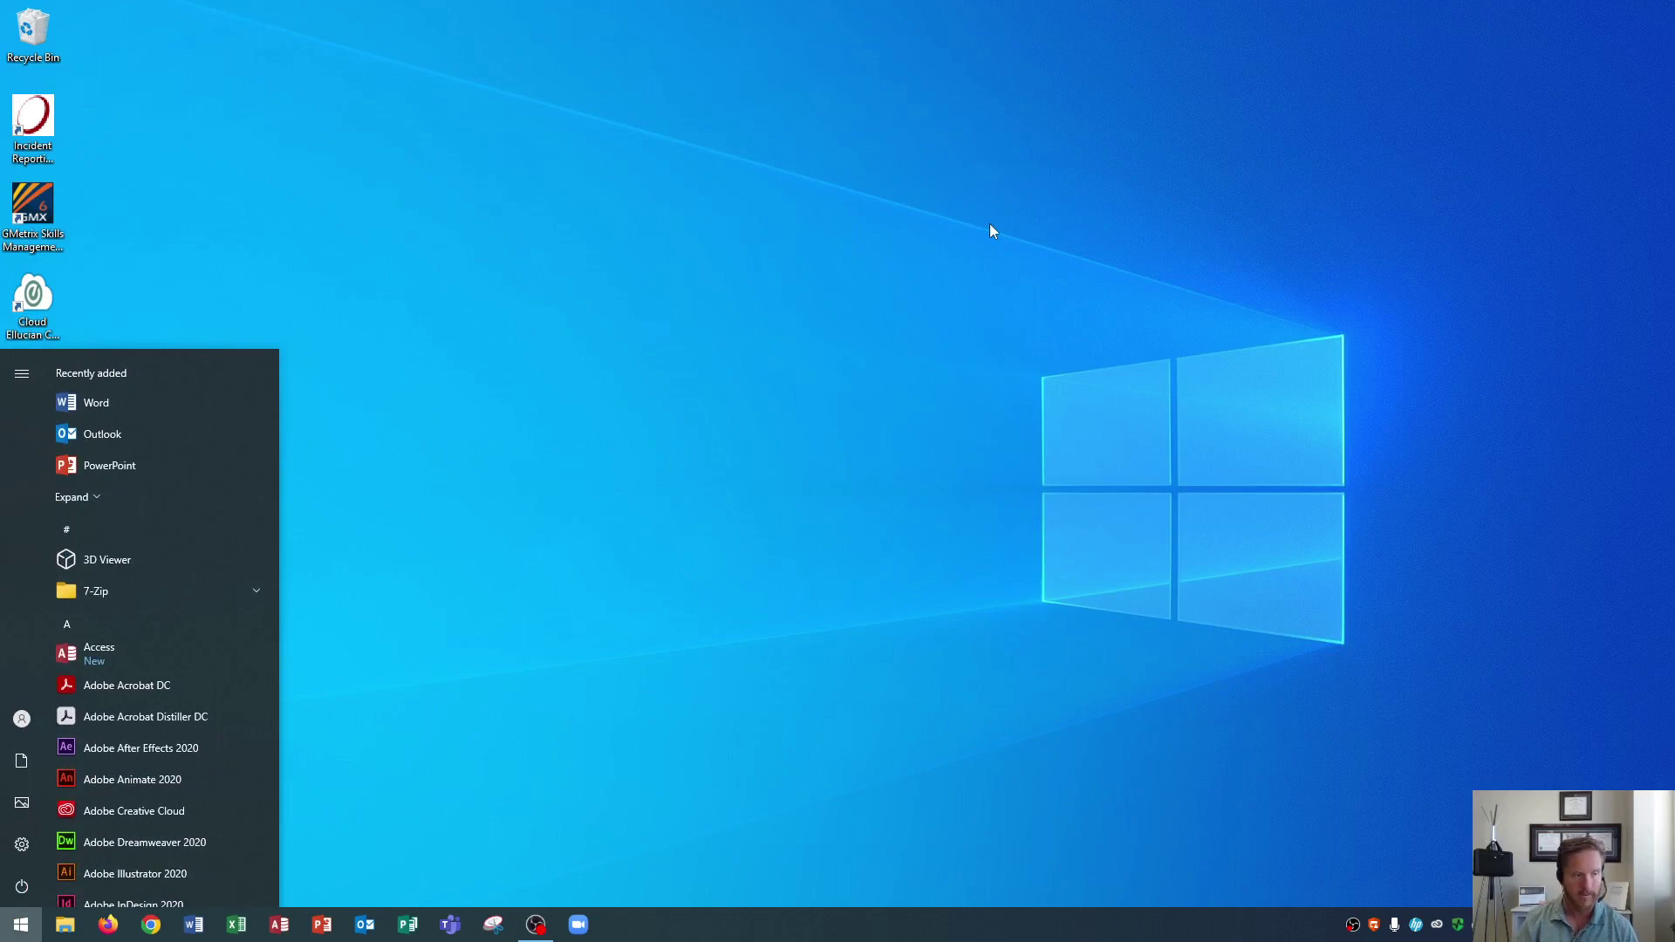
type("ex")
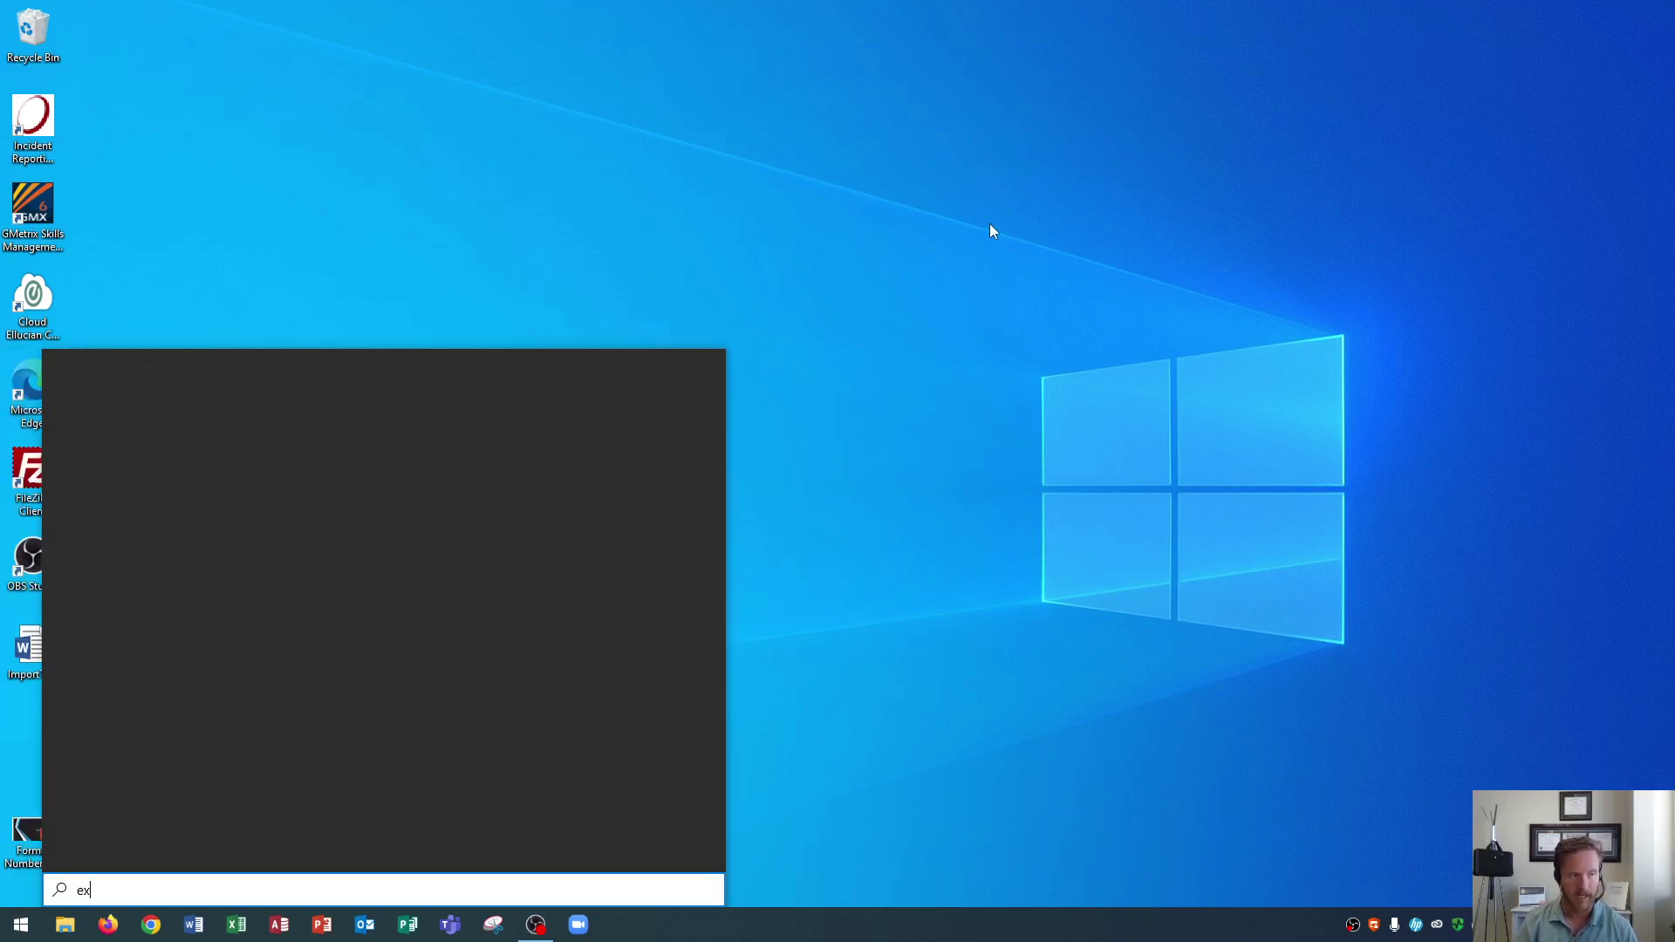
type("cel")
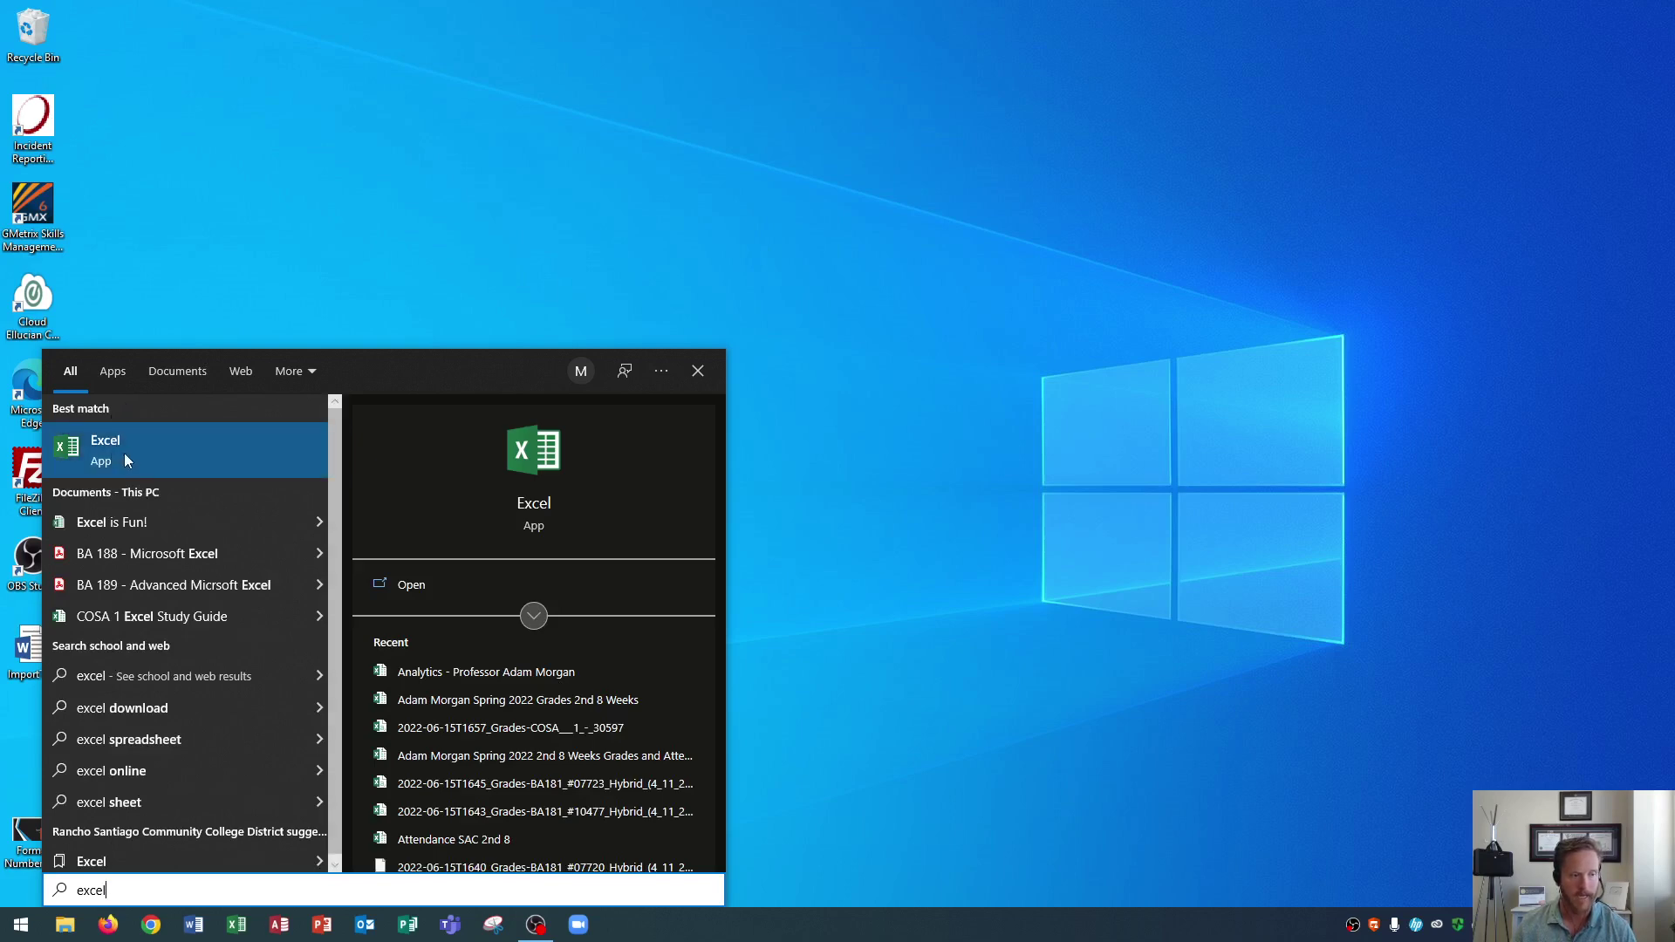
Close the search results and unpin Excel from the taskbar
left_click(477, 218)
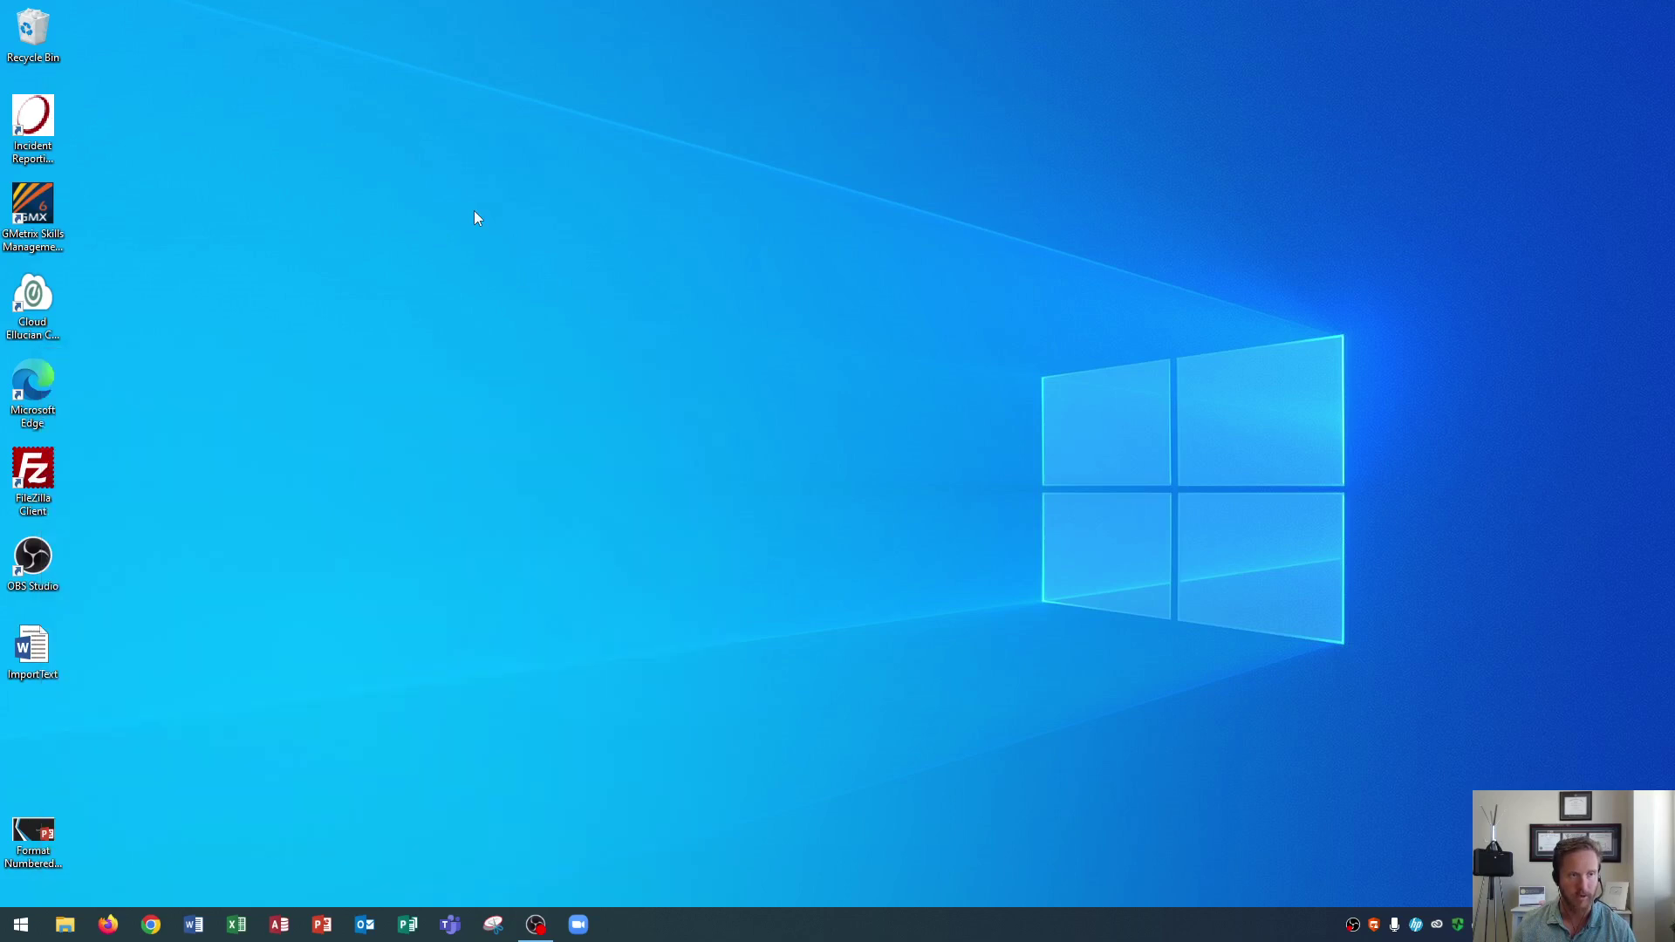
left_click(232, 920)
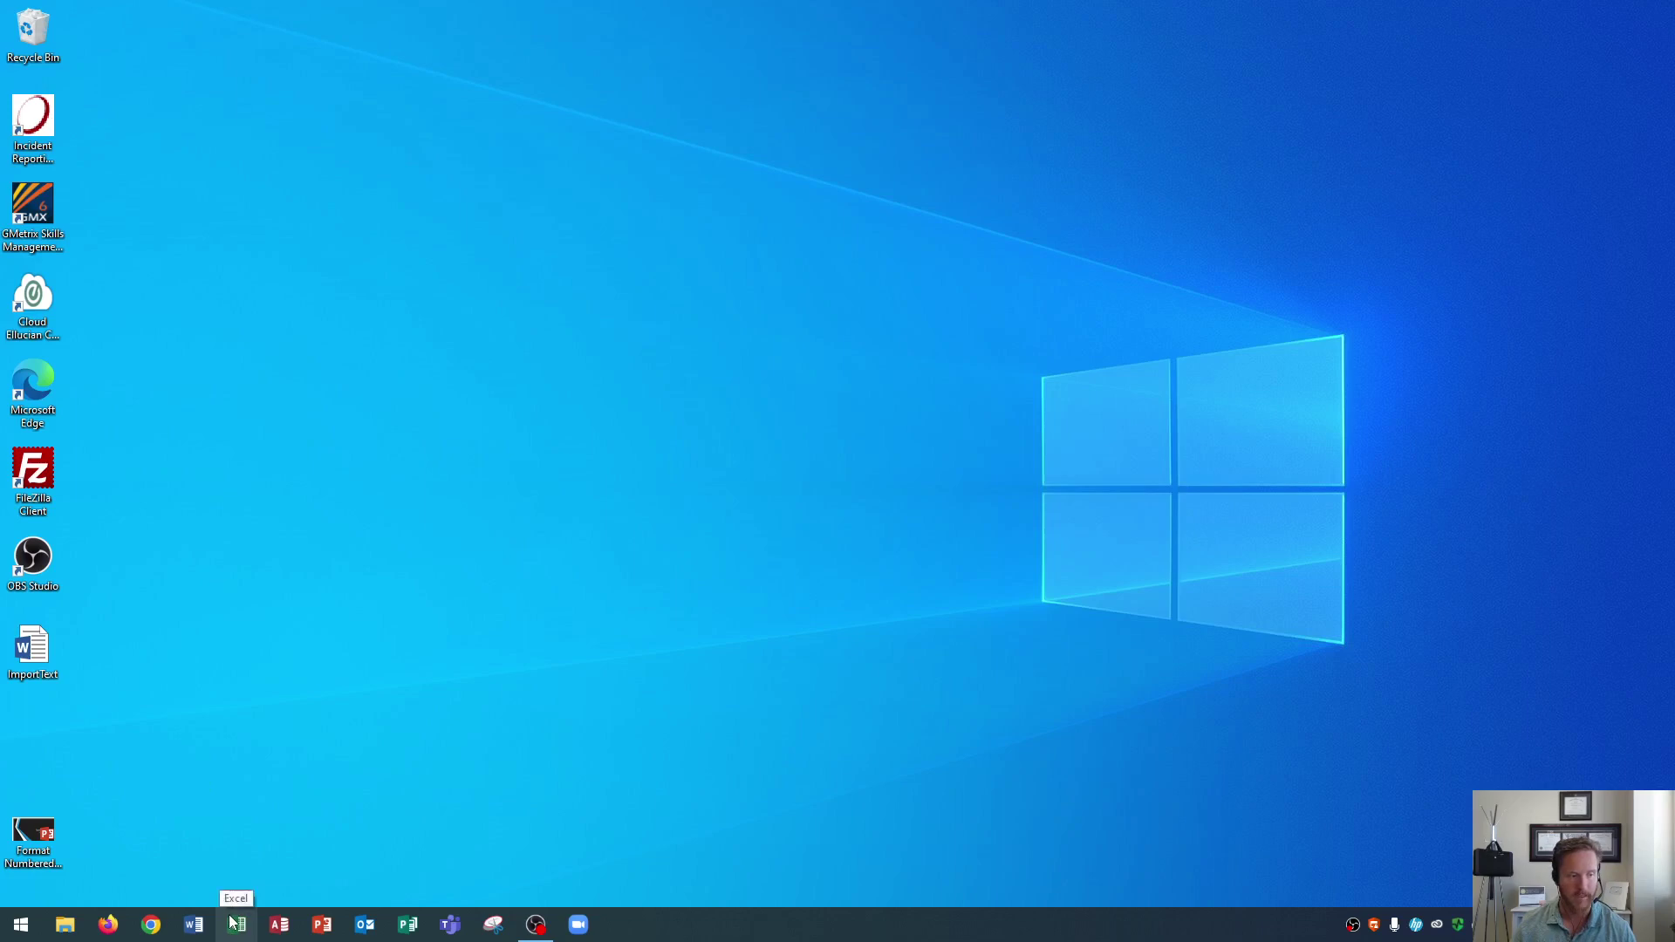
right_click(234, 922)
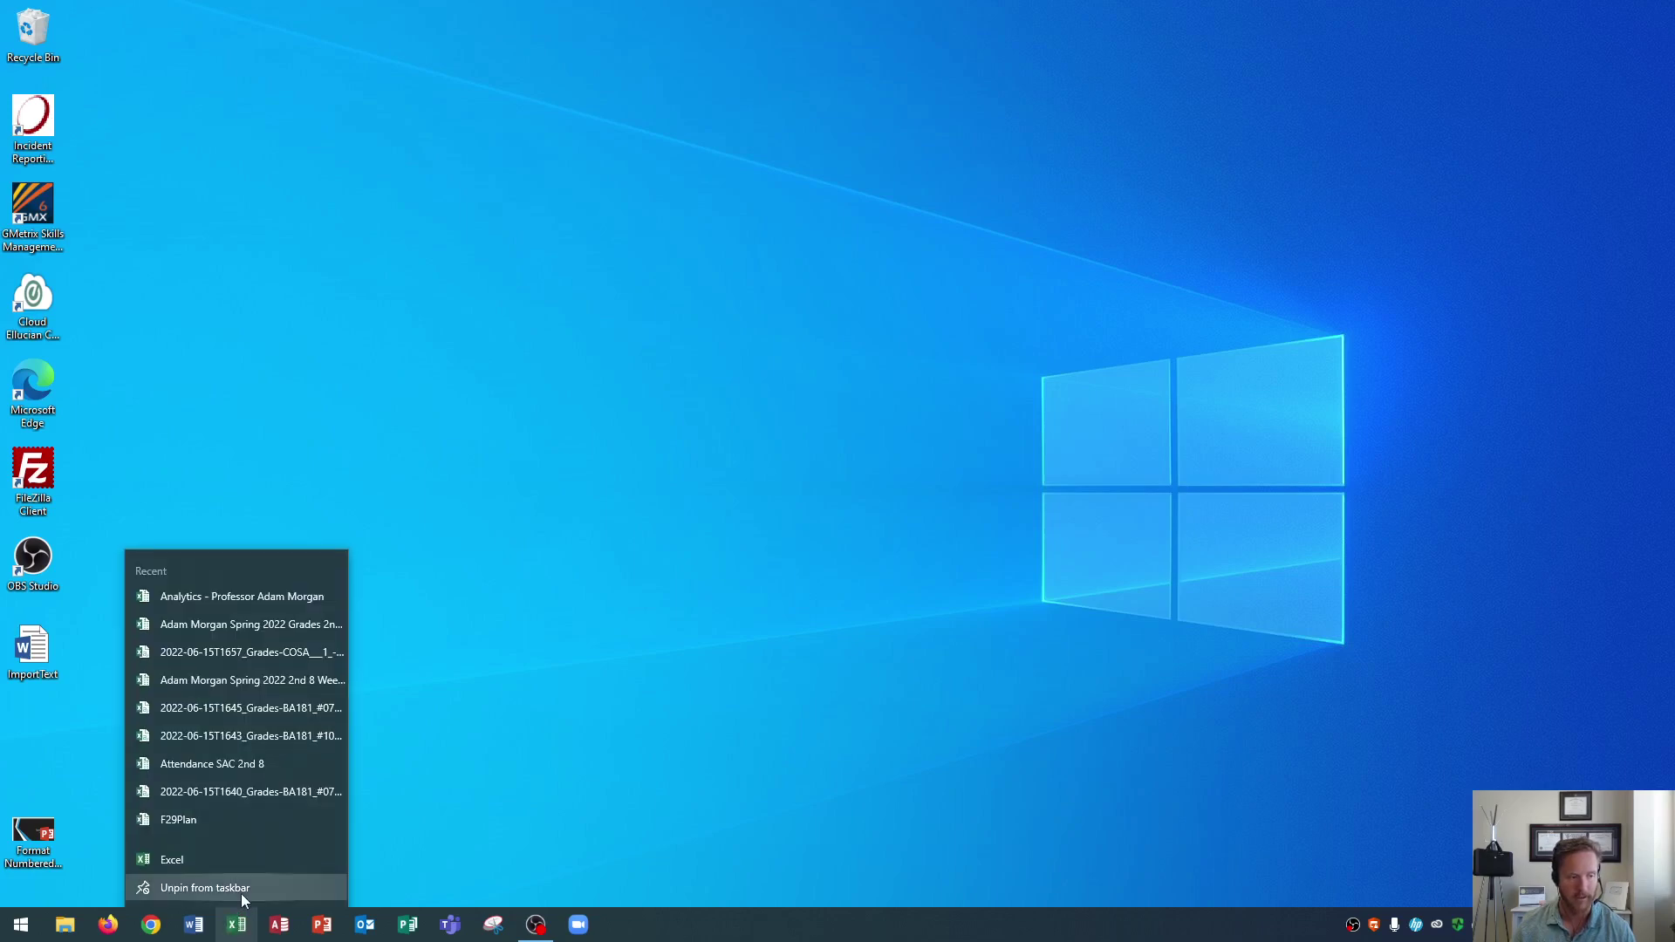
left_click(243, 888)
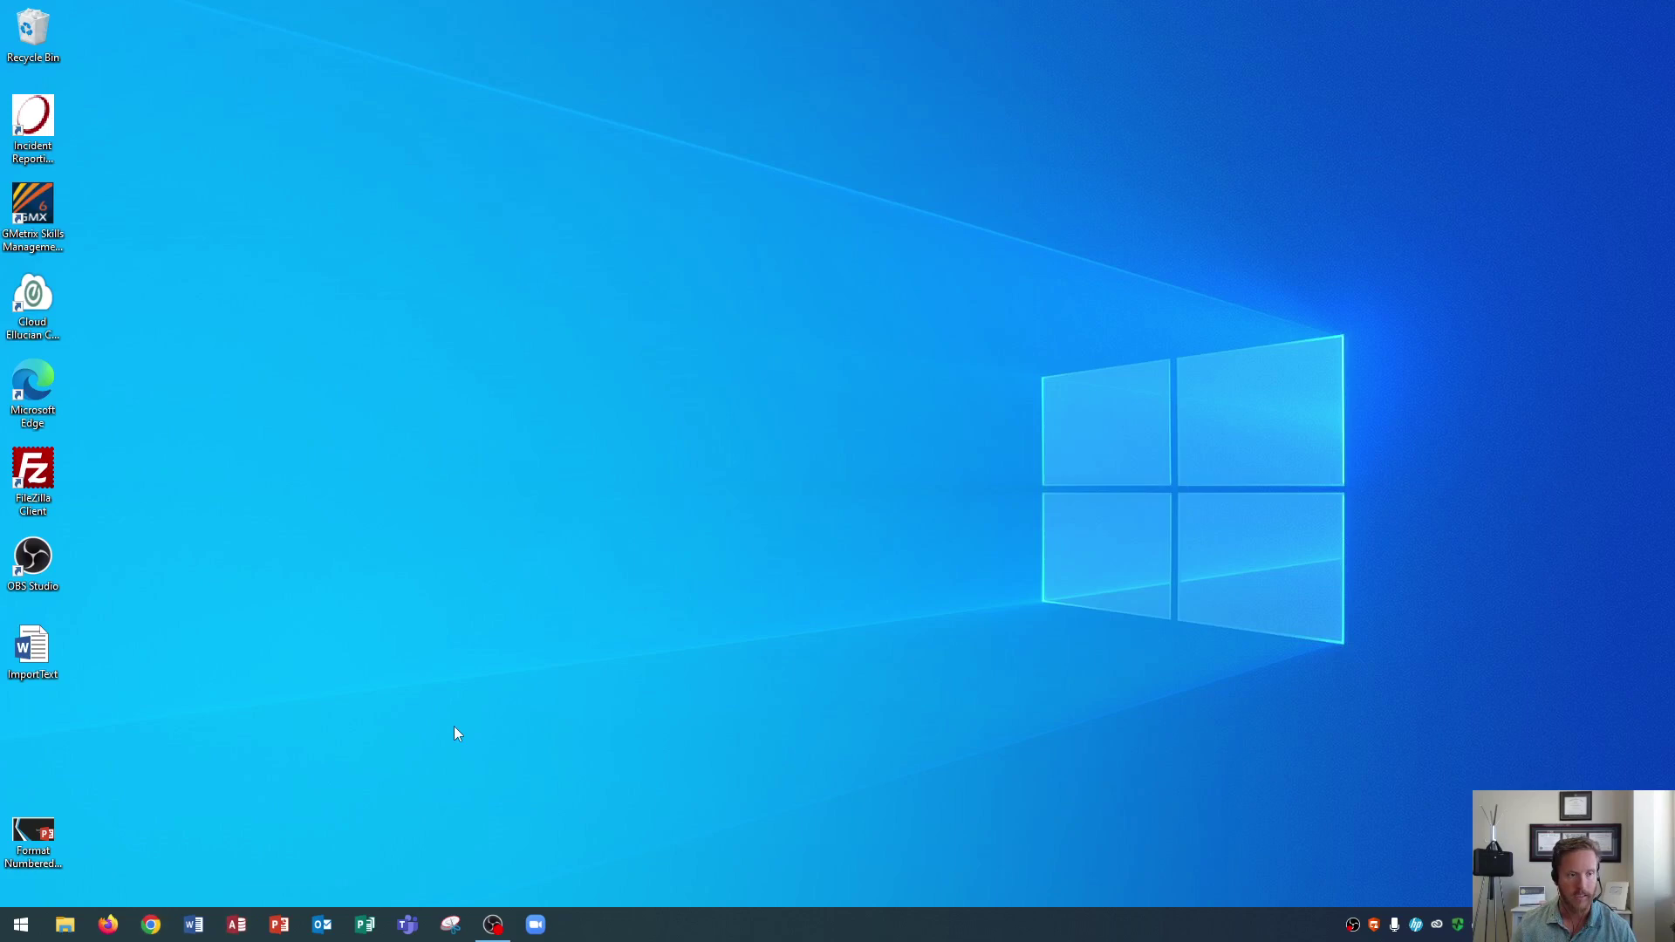
Search for Excel, pin it to the taskbar, and move its icon beside Word
key("super")
type("e")
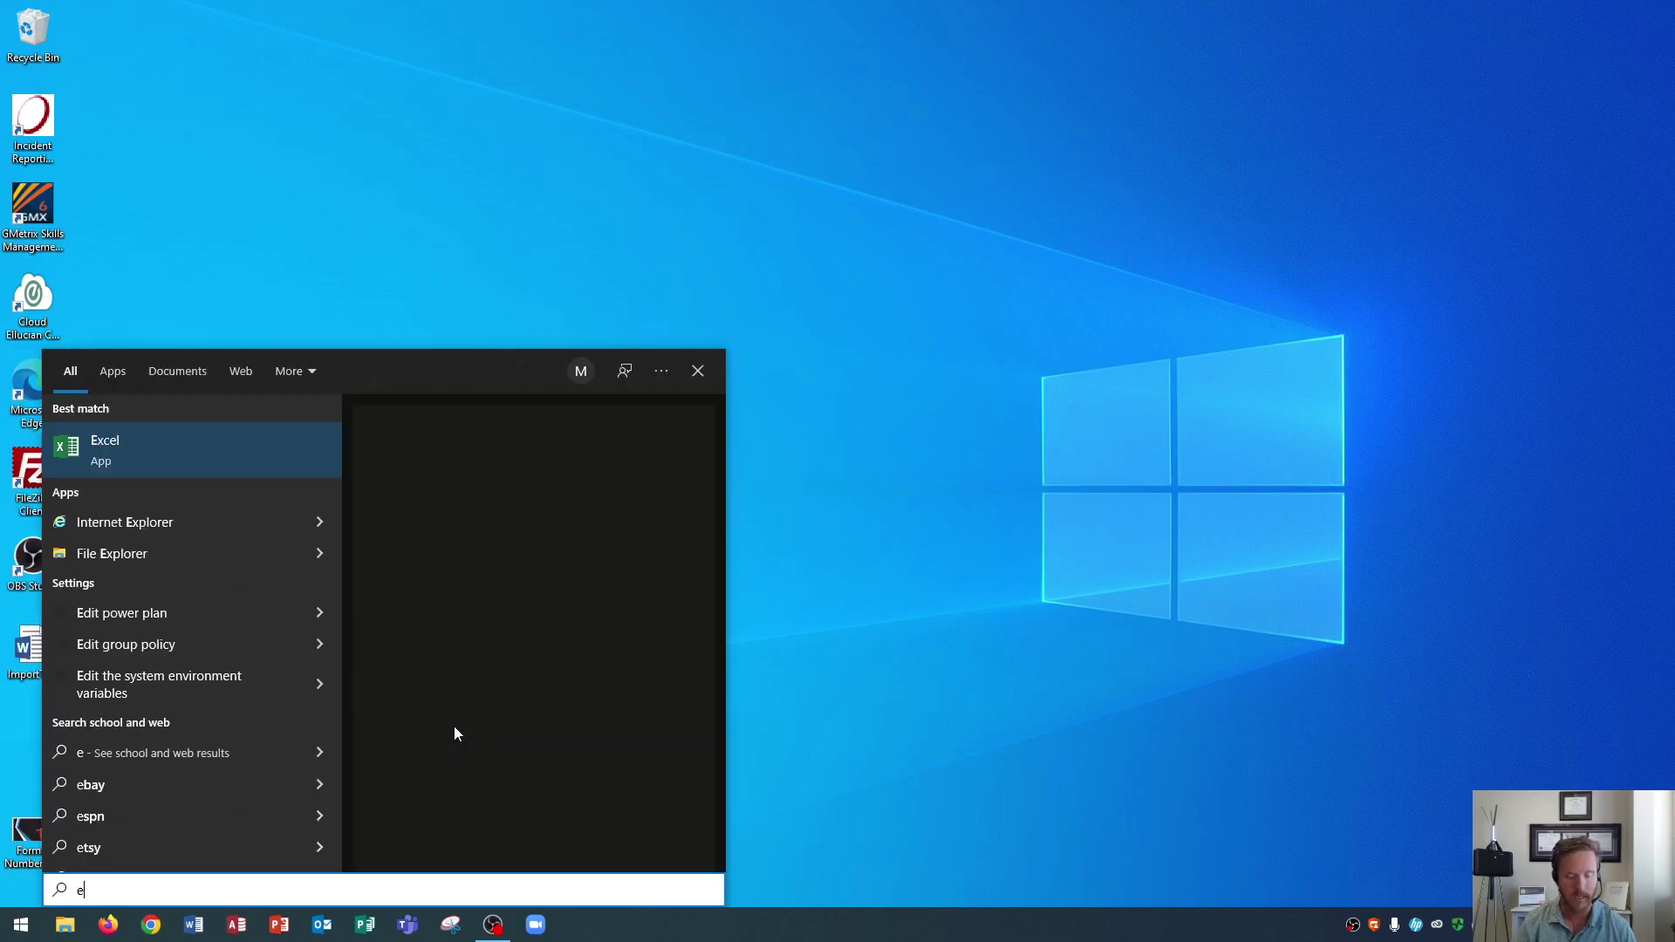
type("xcel")
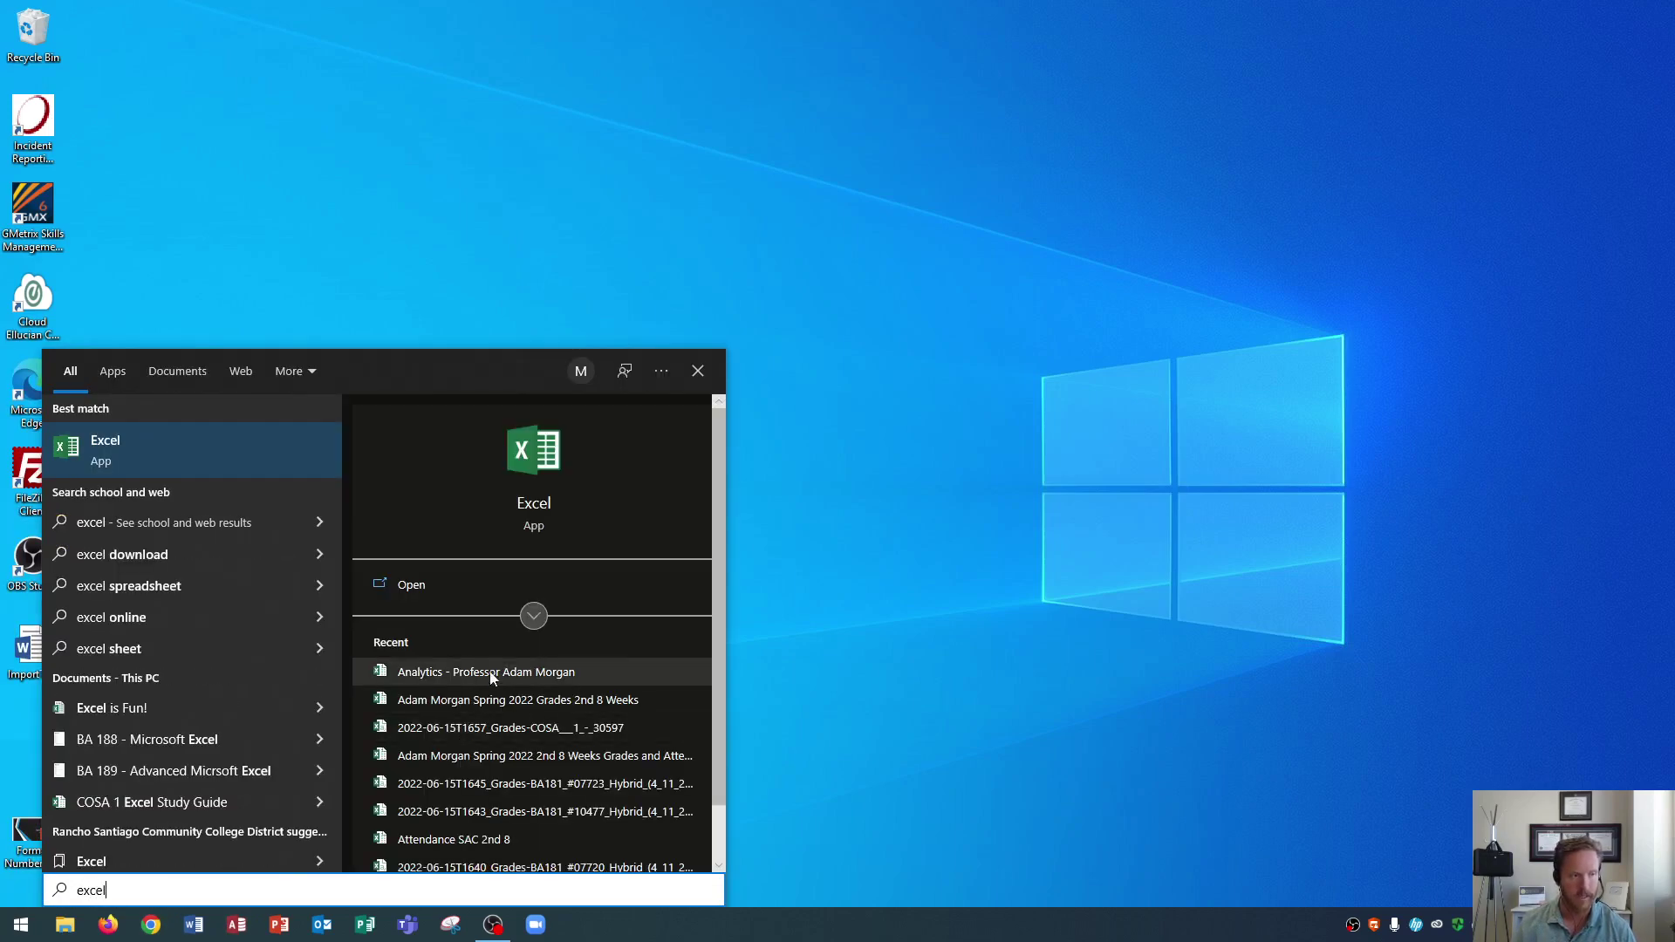
right_click(129, 445)
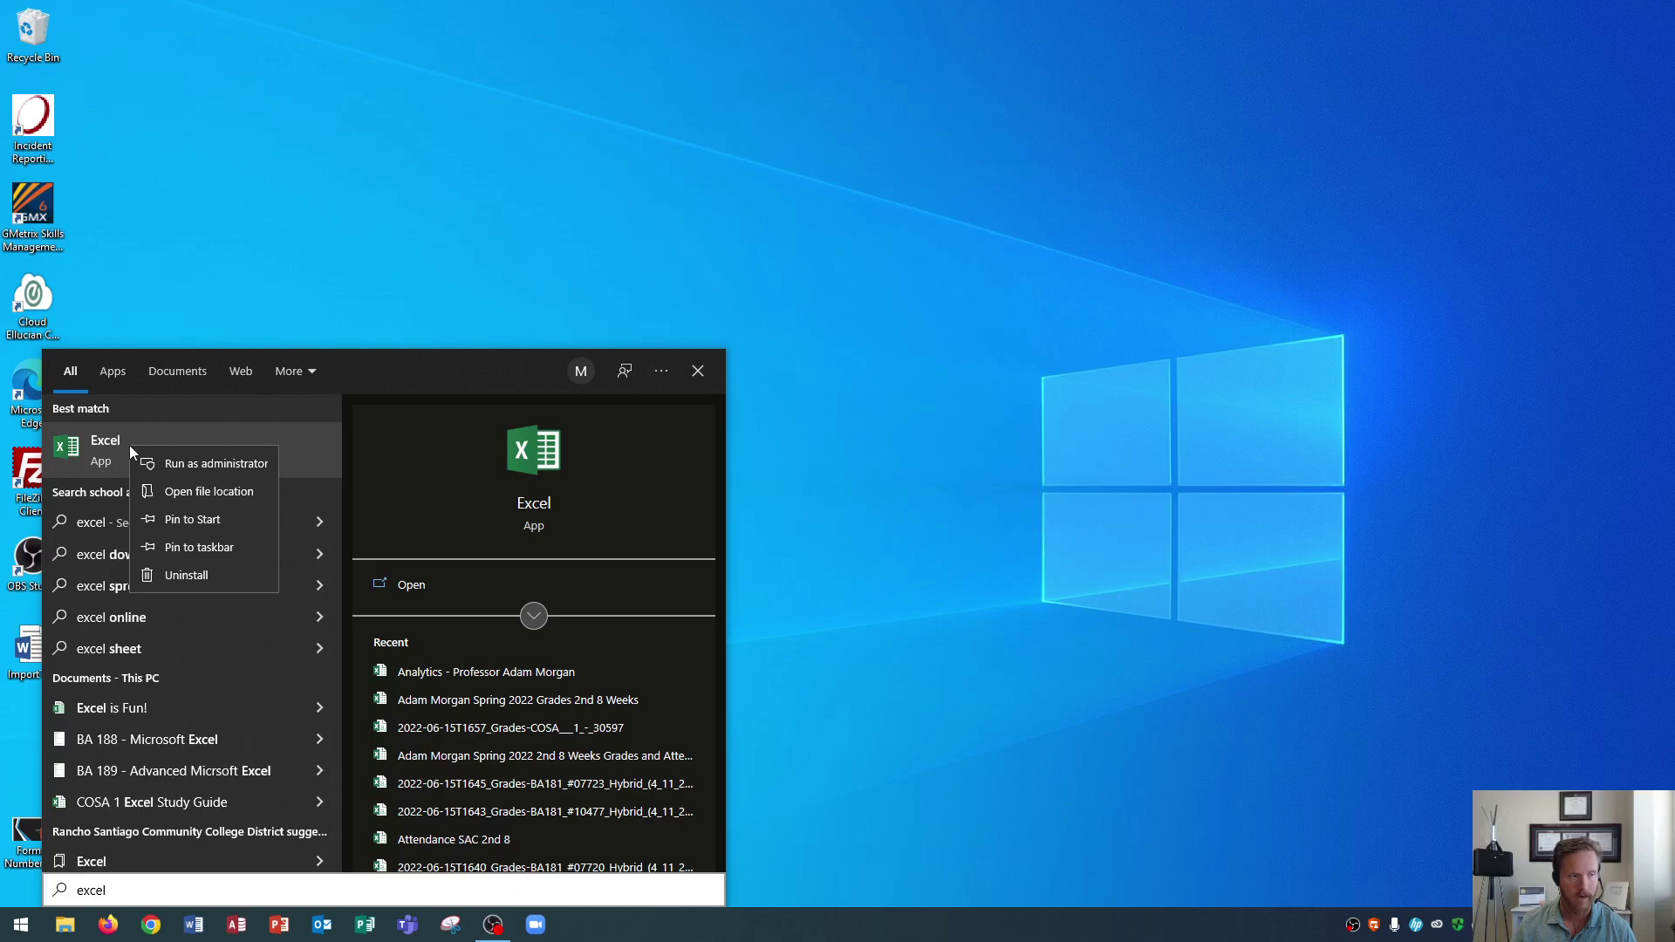
left_click(200, 550)
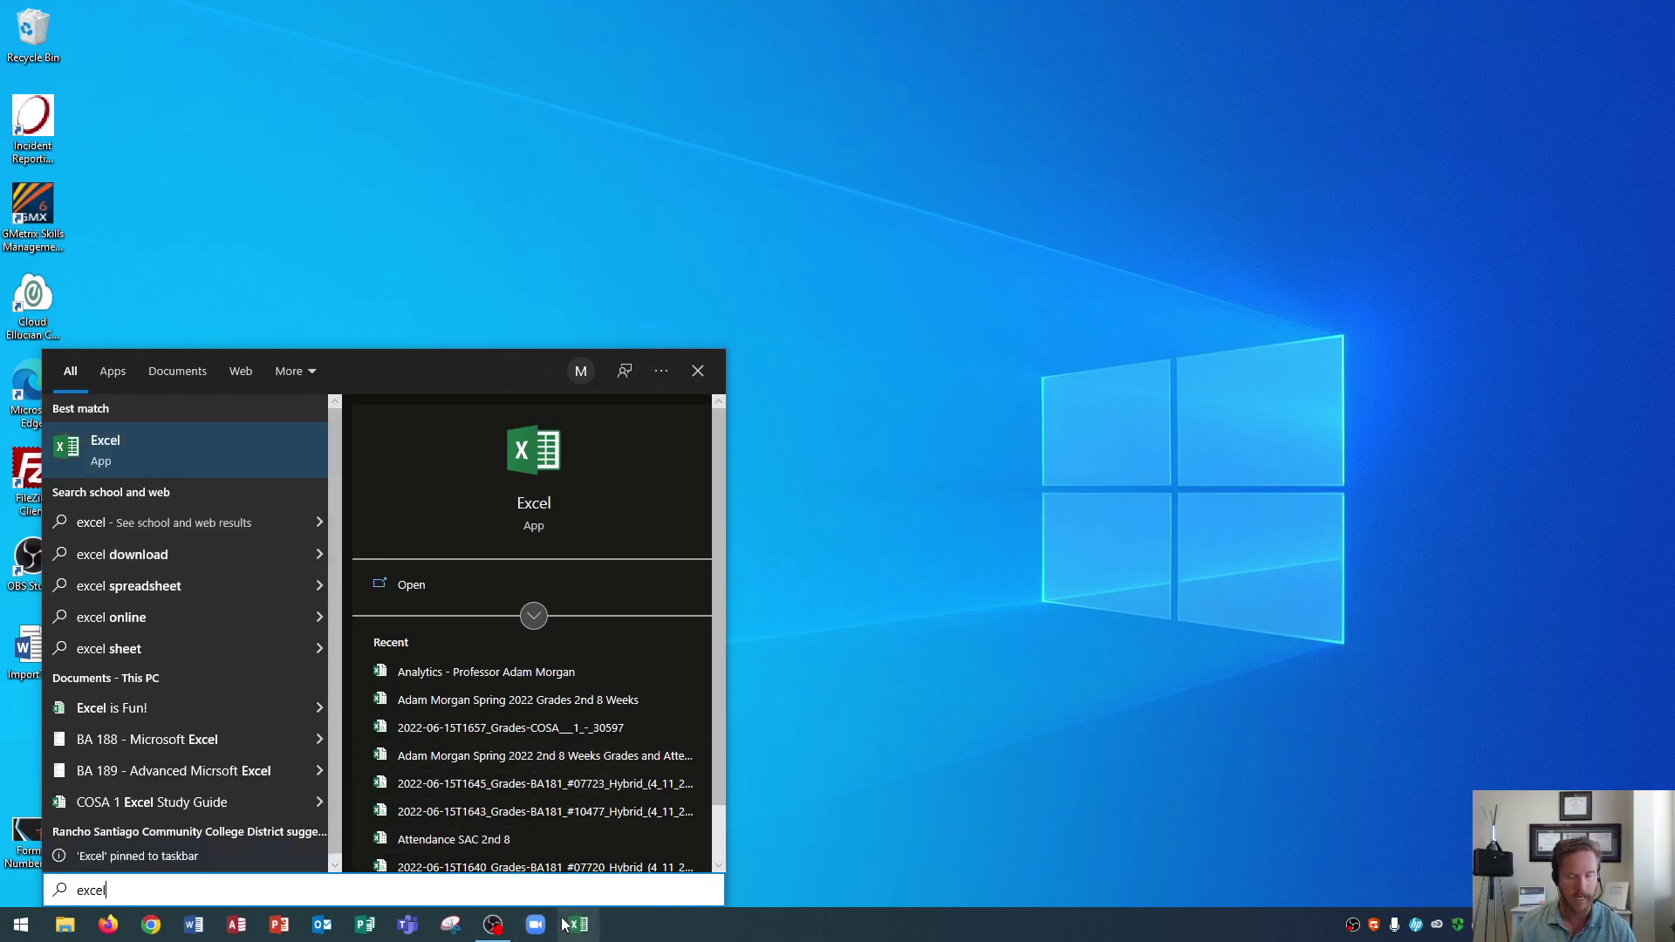
left_click(829, 729)
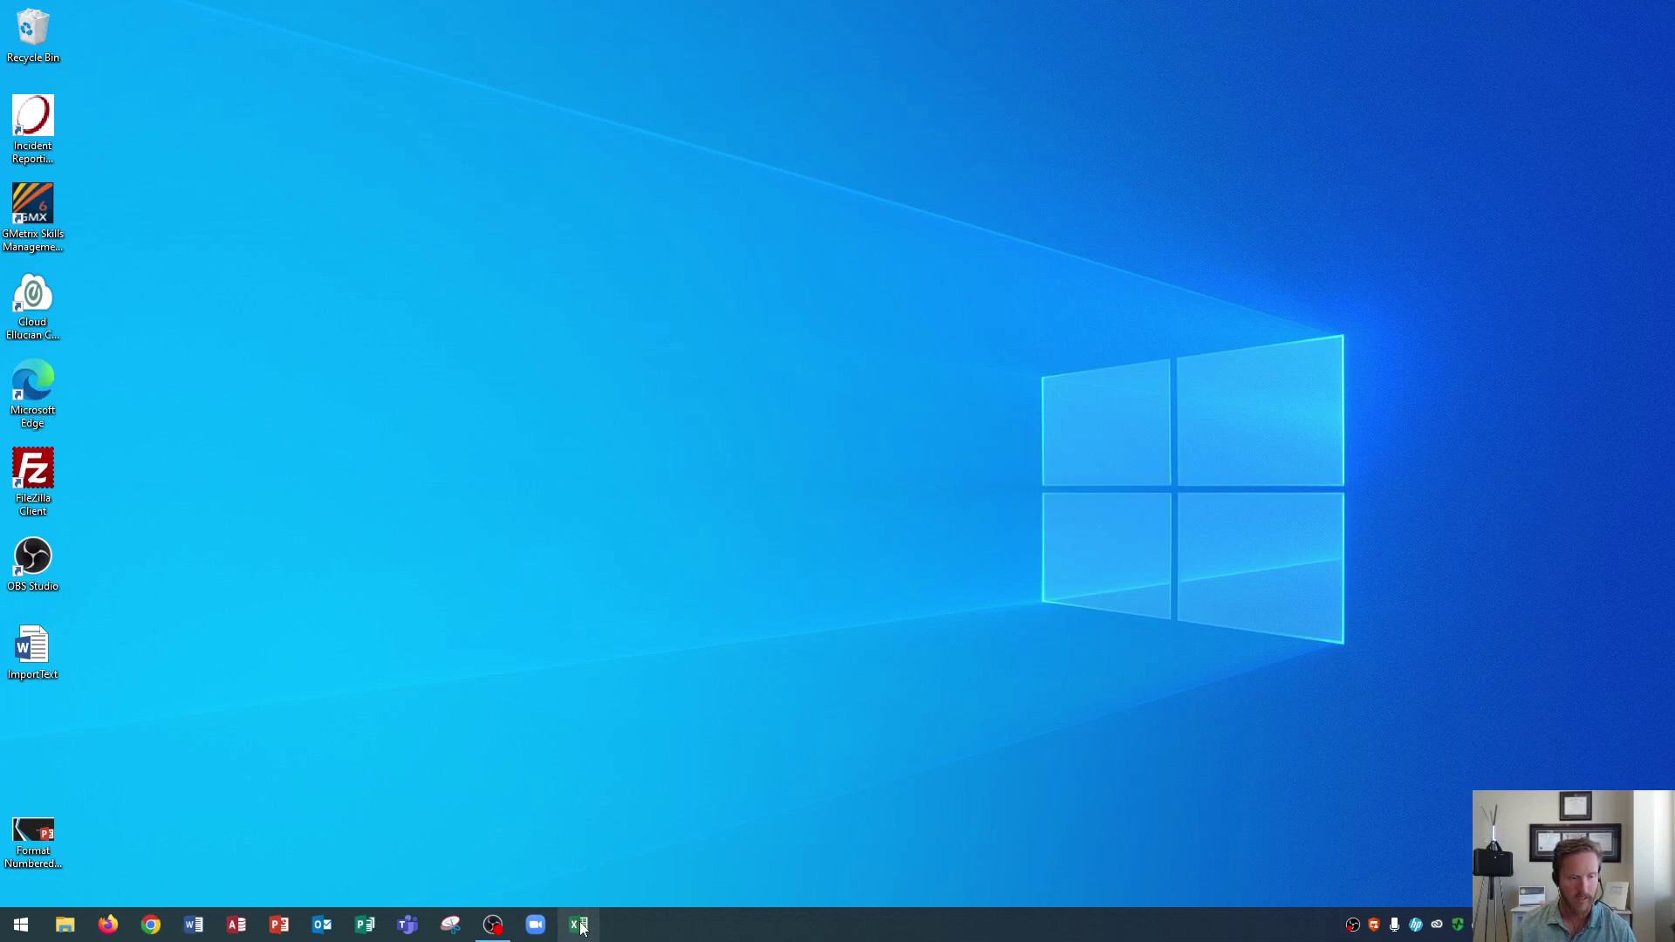
left_click_drag(576, 925, 232, 934)
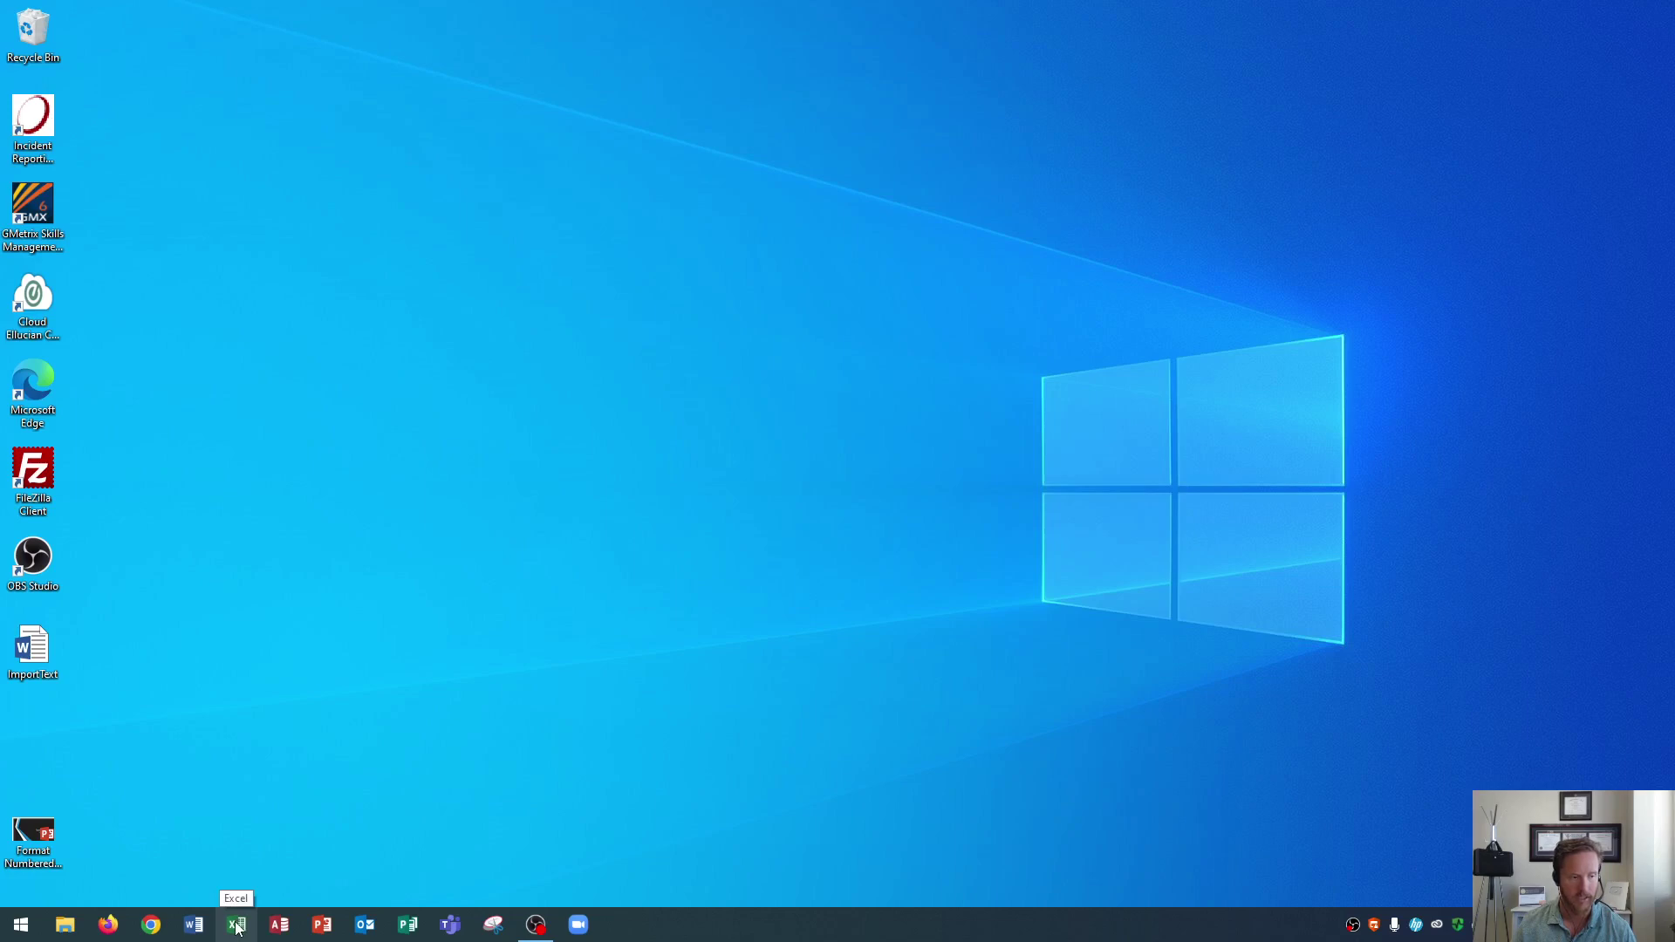
Launch Excel from the taskbar and look over the start screen's blank workbook and templates
left_click(236, 926)
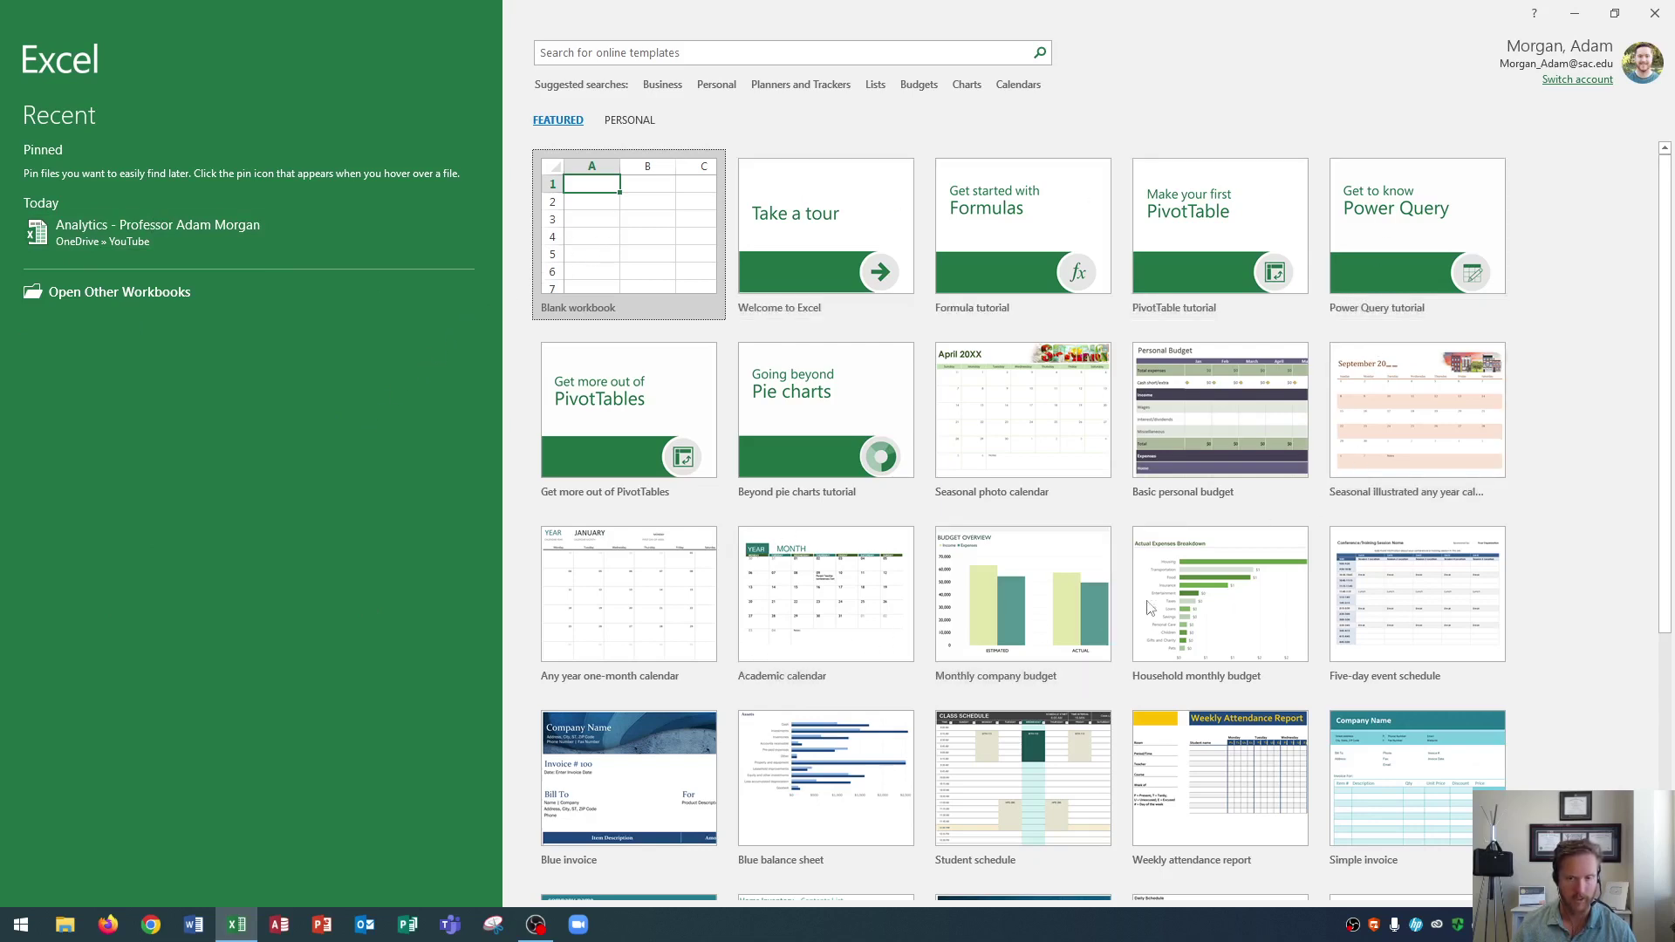
scroll(1206, 576, "down", 3)
scroll(1135, 571, "up", 5)
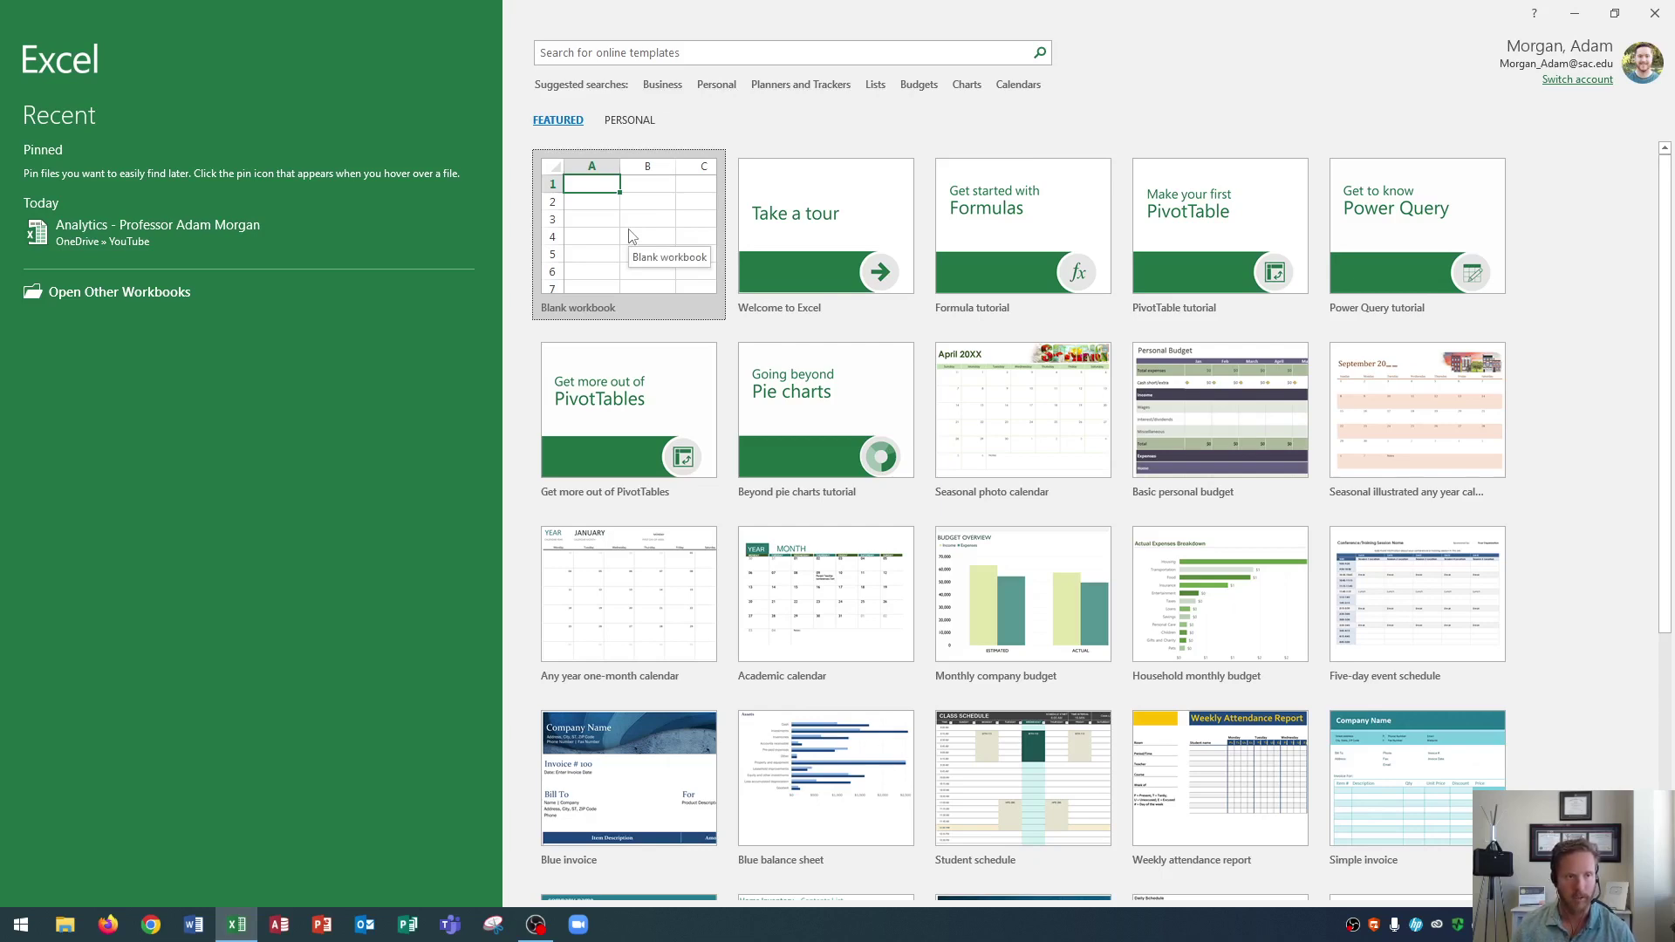
left_click(628, 234)
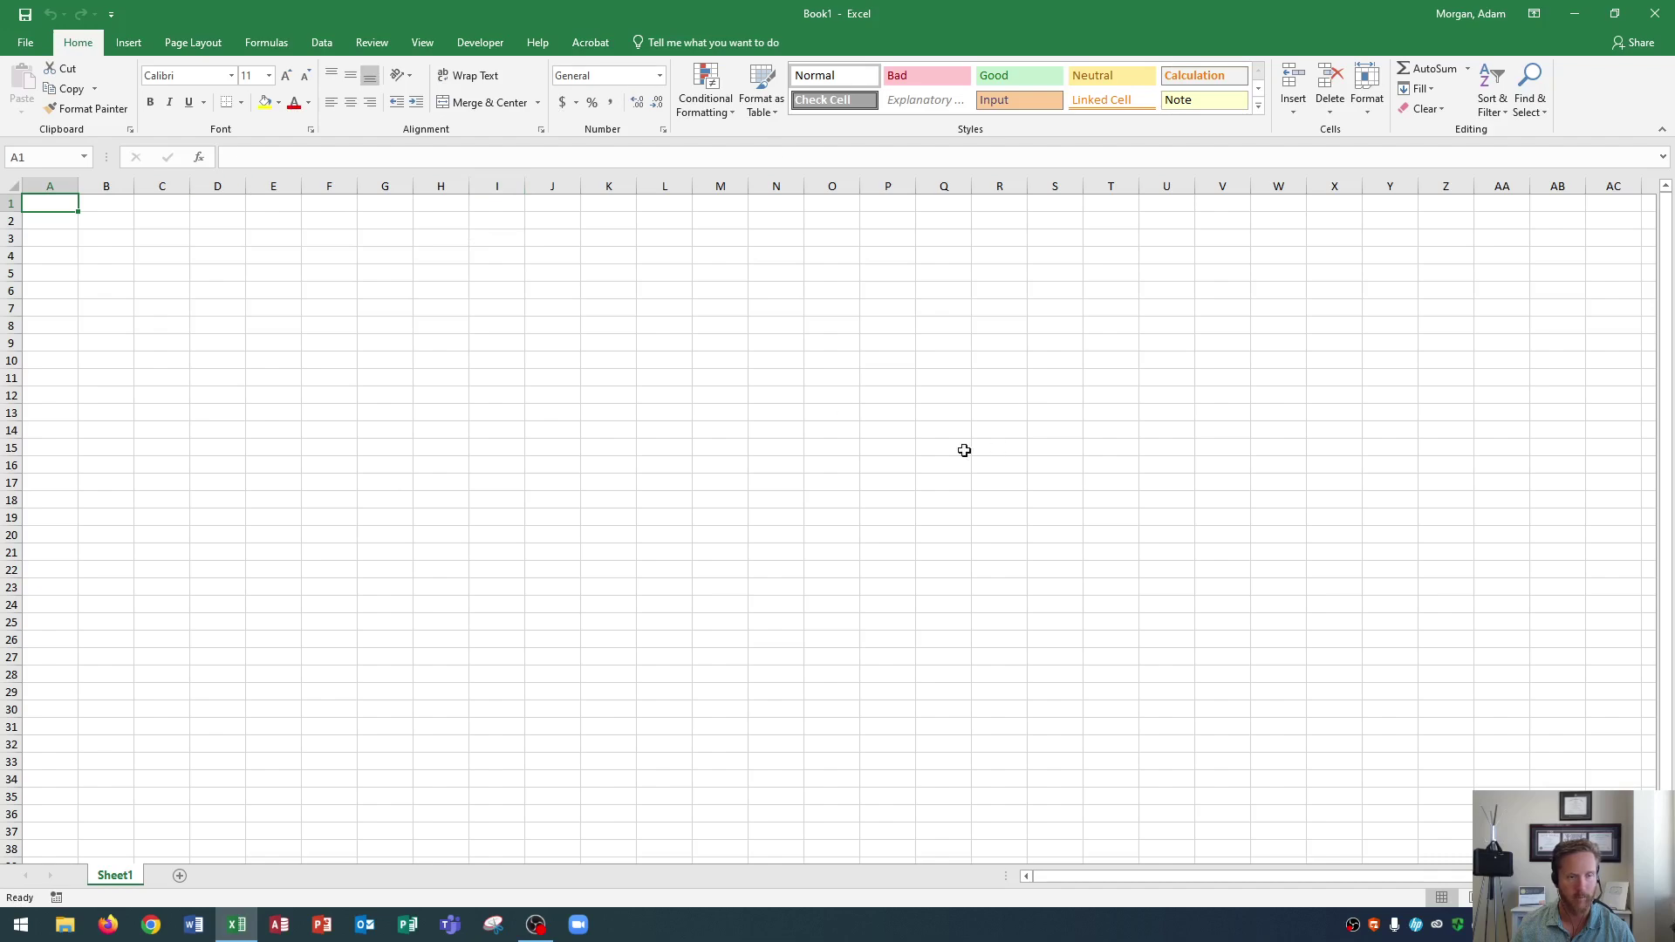
left_click_drag(960, 13, 826, 150)
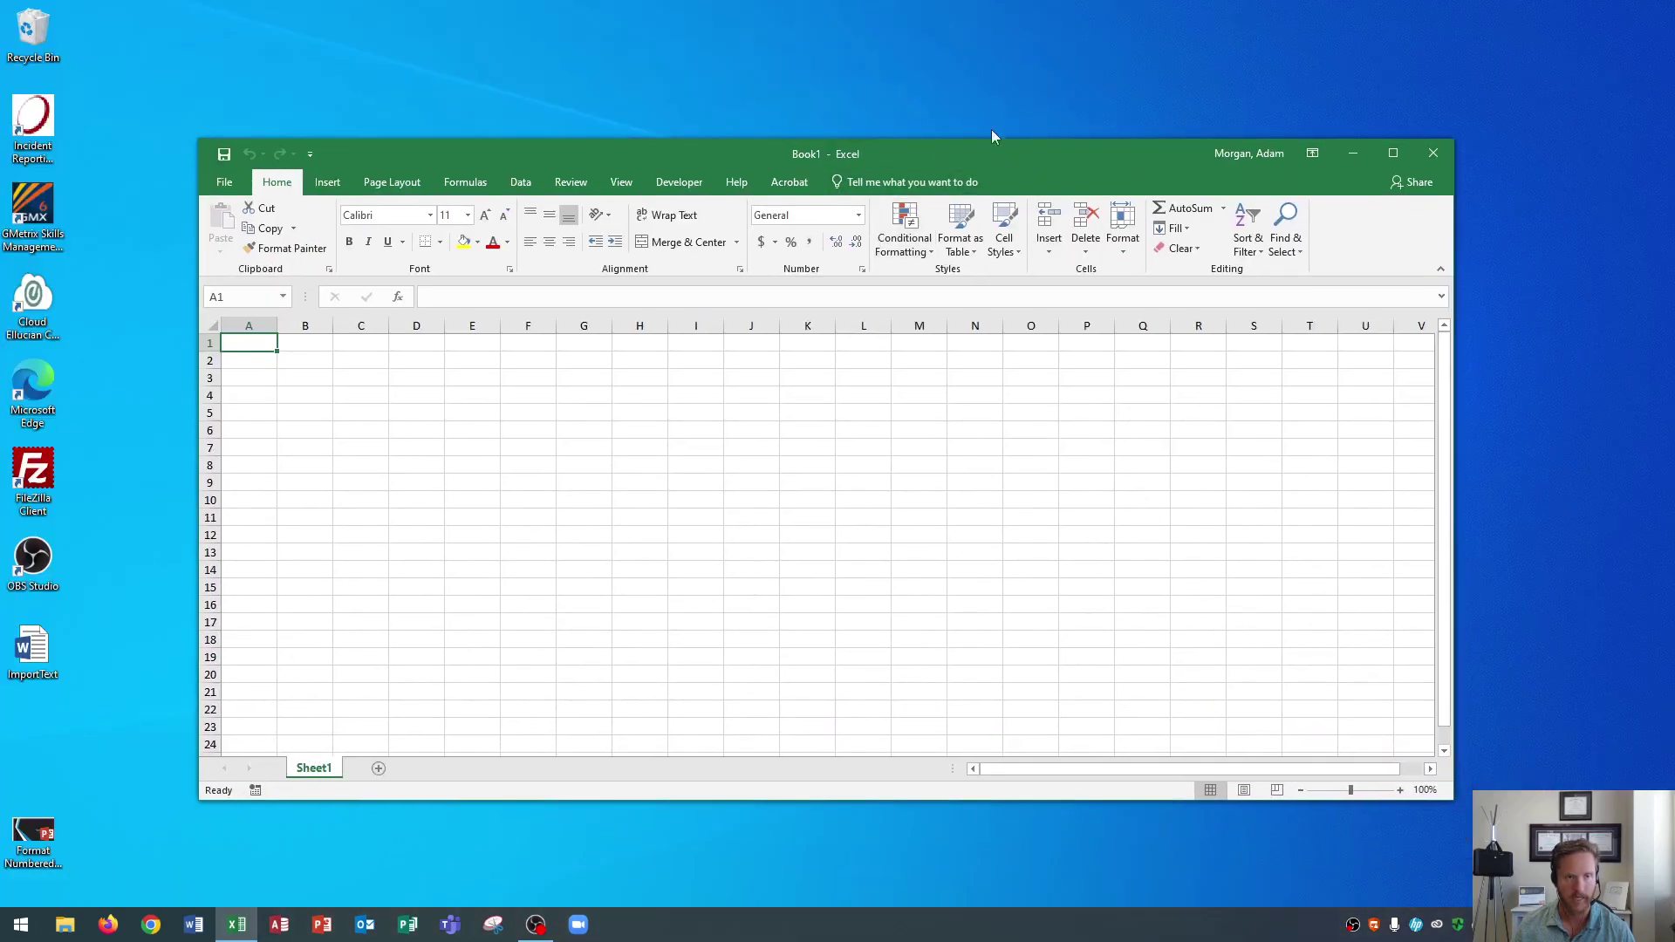
left_click_drag(1454, 426, 1339, 463)
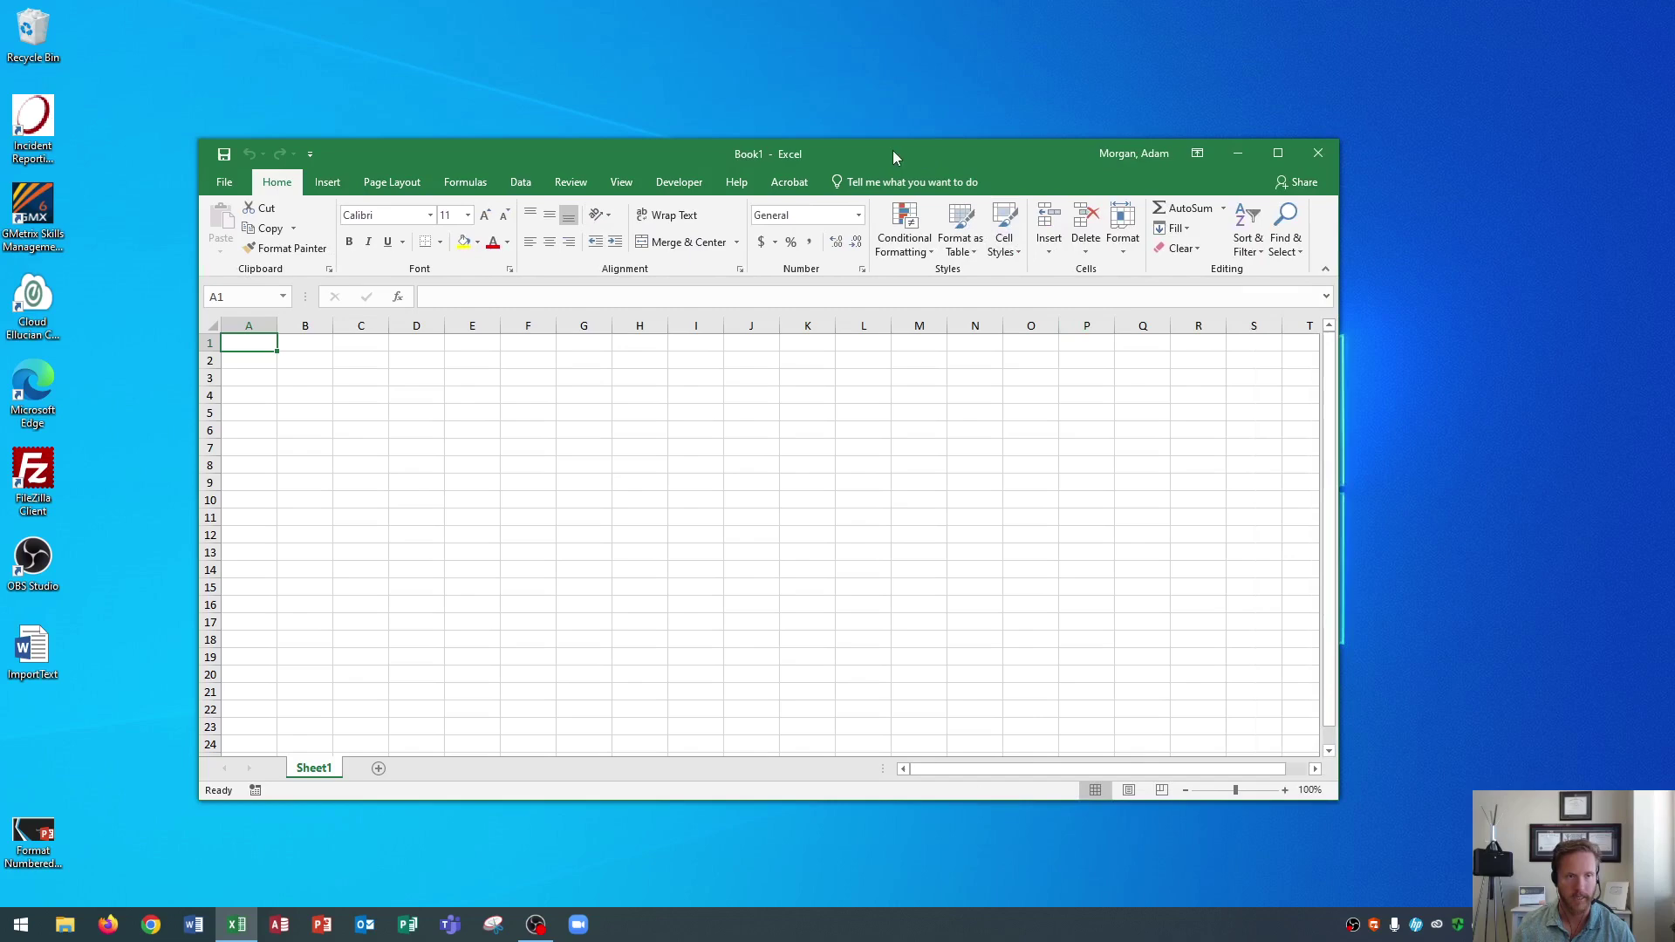
left_click(1276, 154)
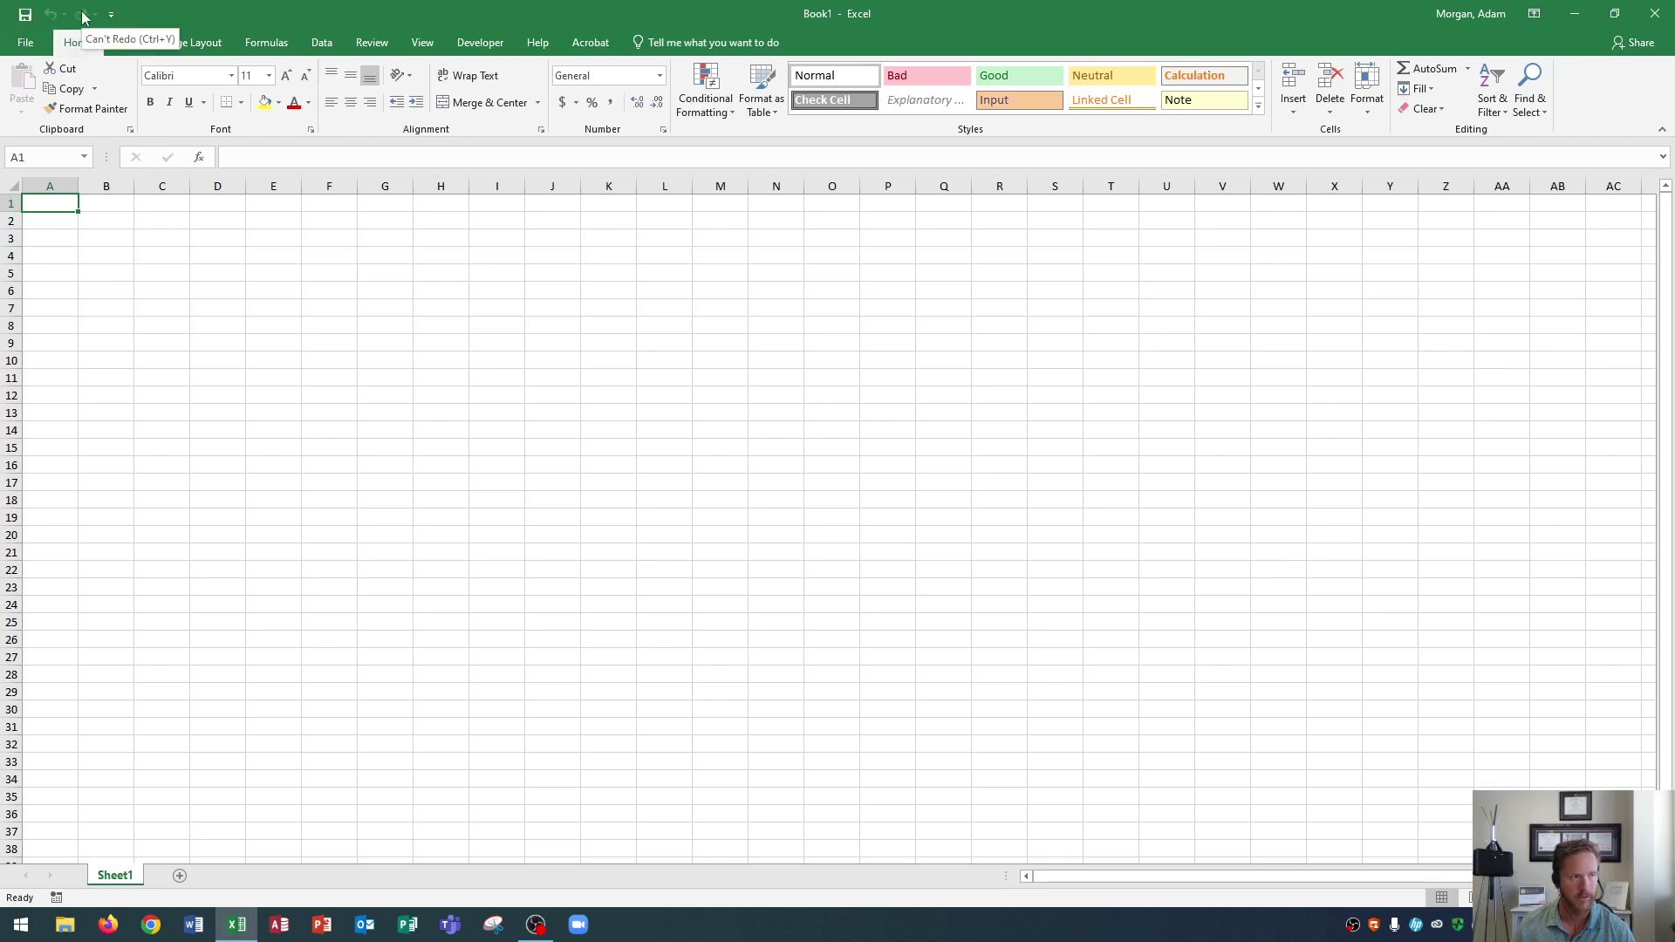
left_click(110, 16)
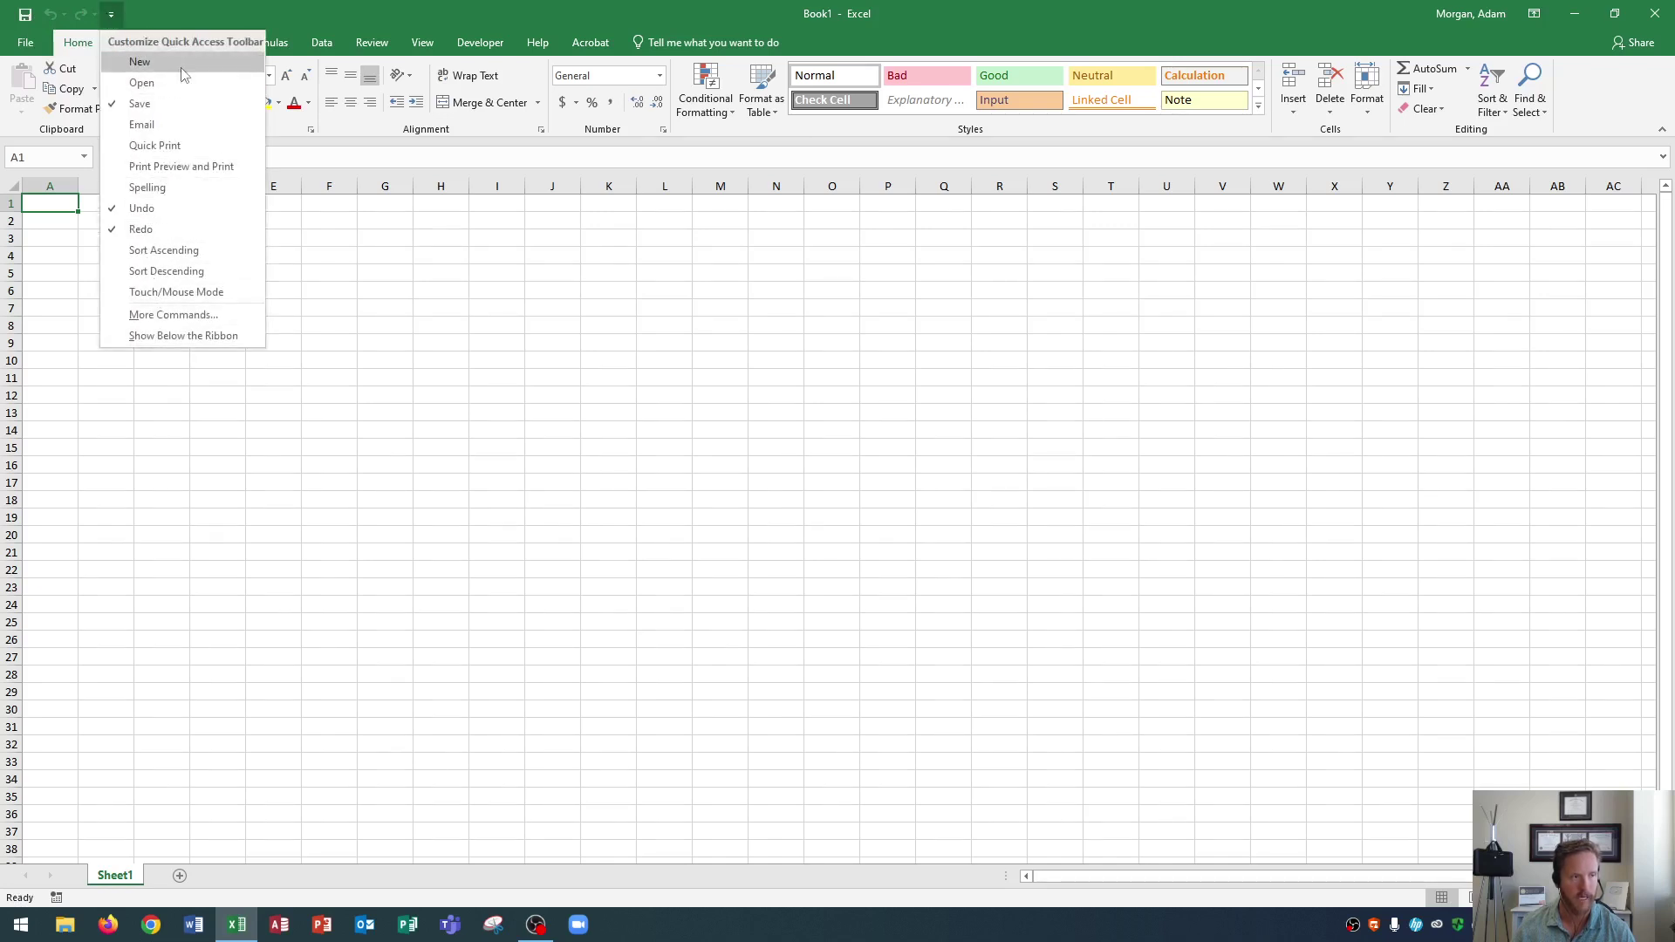
left_click(170, 7)
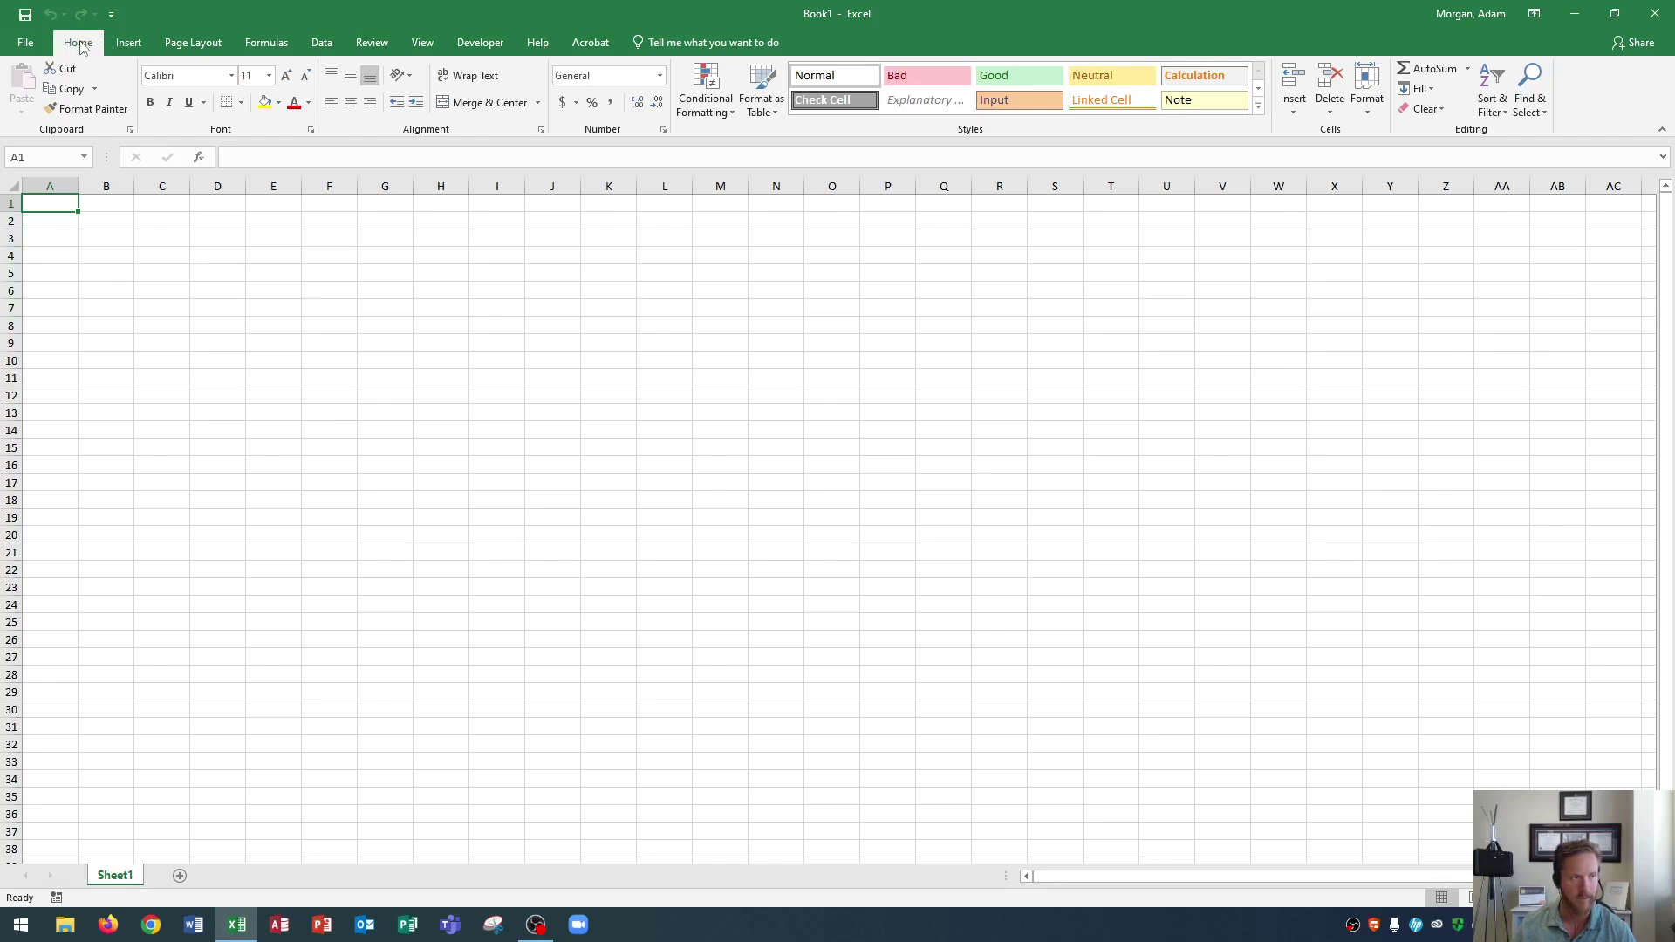
Browse the Insert, Page Layout, Formulas, Data and Review tabs, return to Home, then go to File > Open
left_click(128, 45)
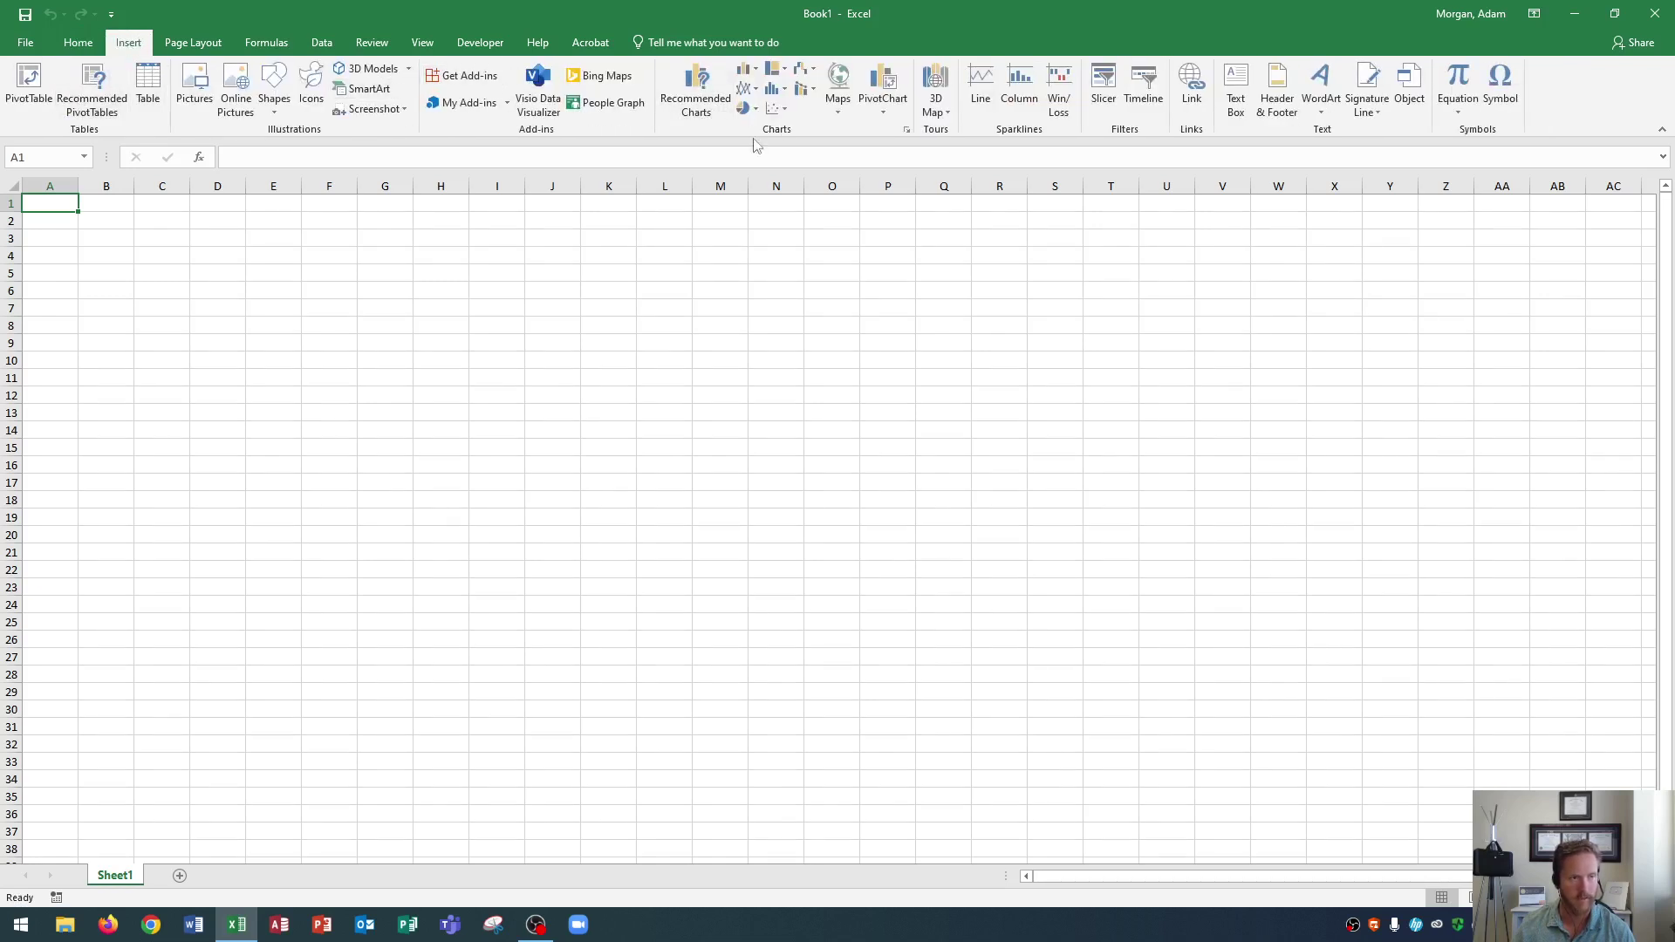
left_click(178, 45)
left_click(267, 45)
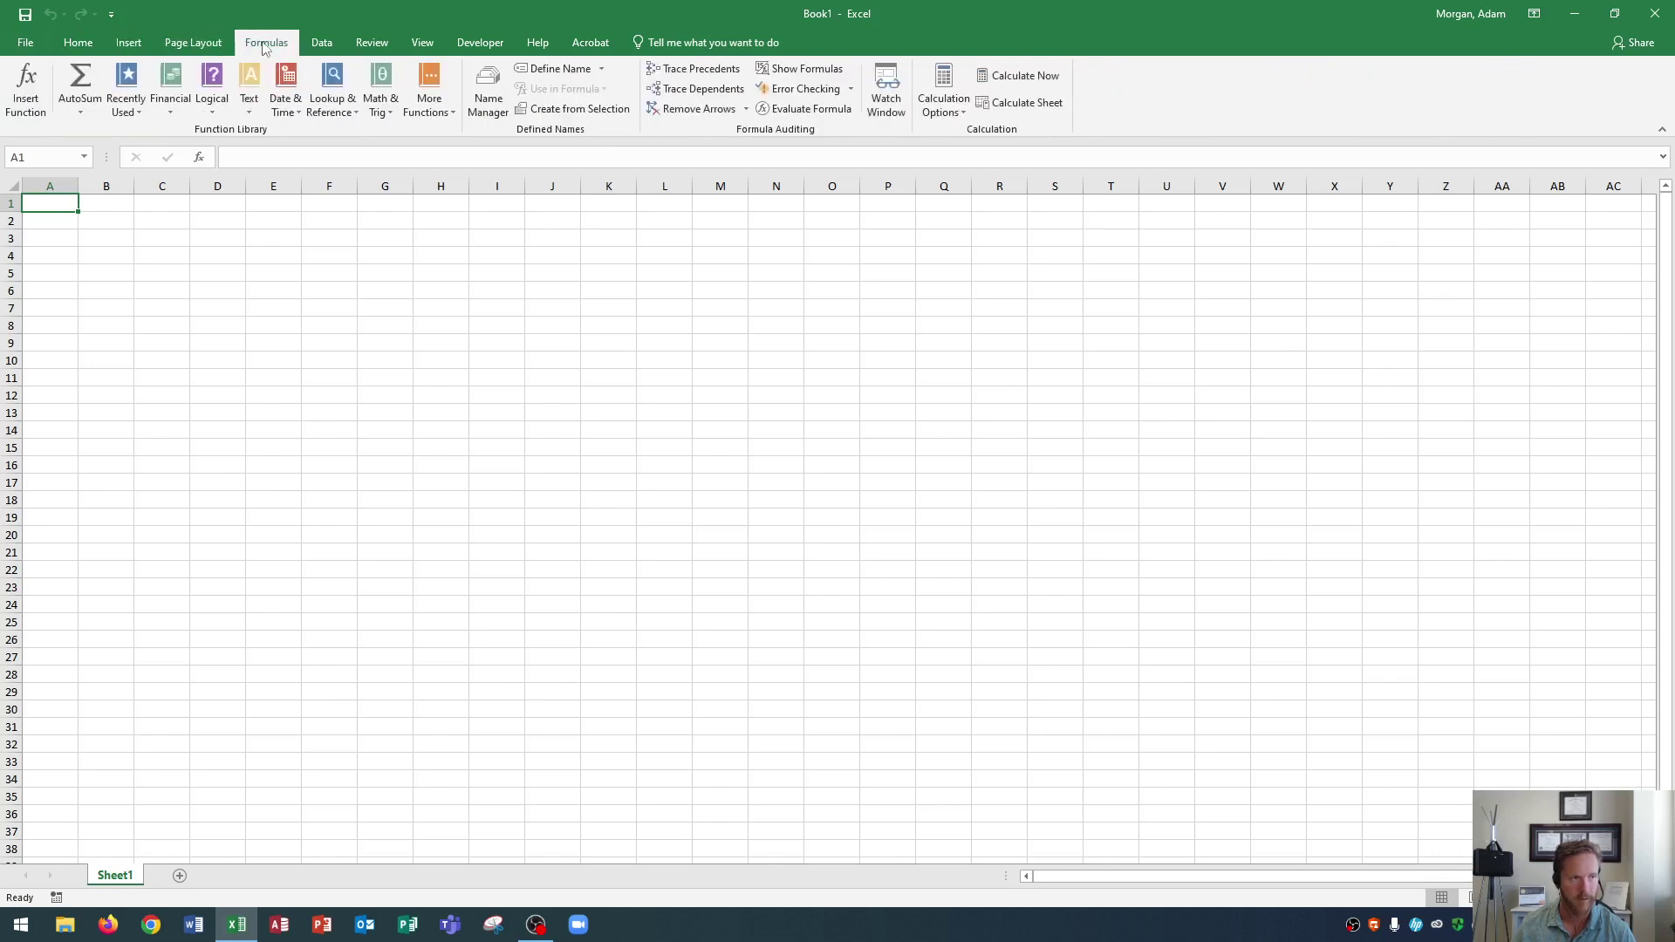
left_click(338, 47)
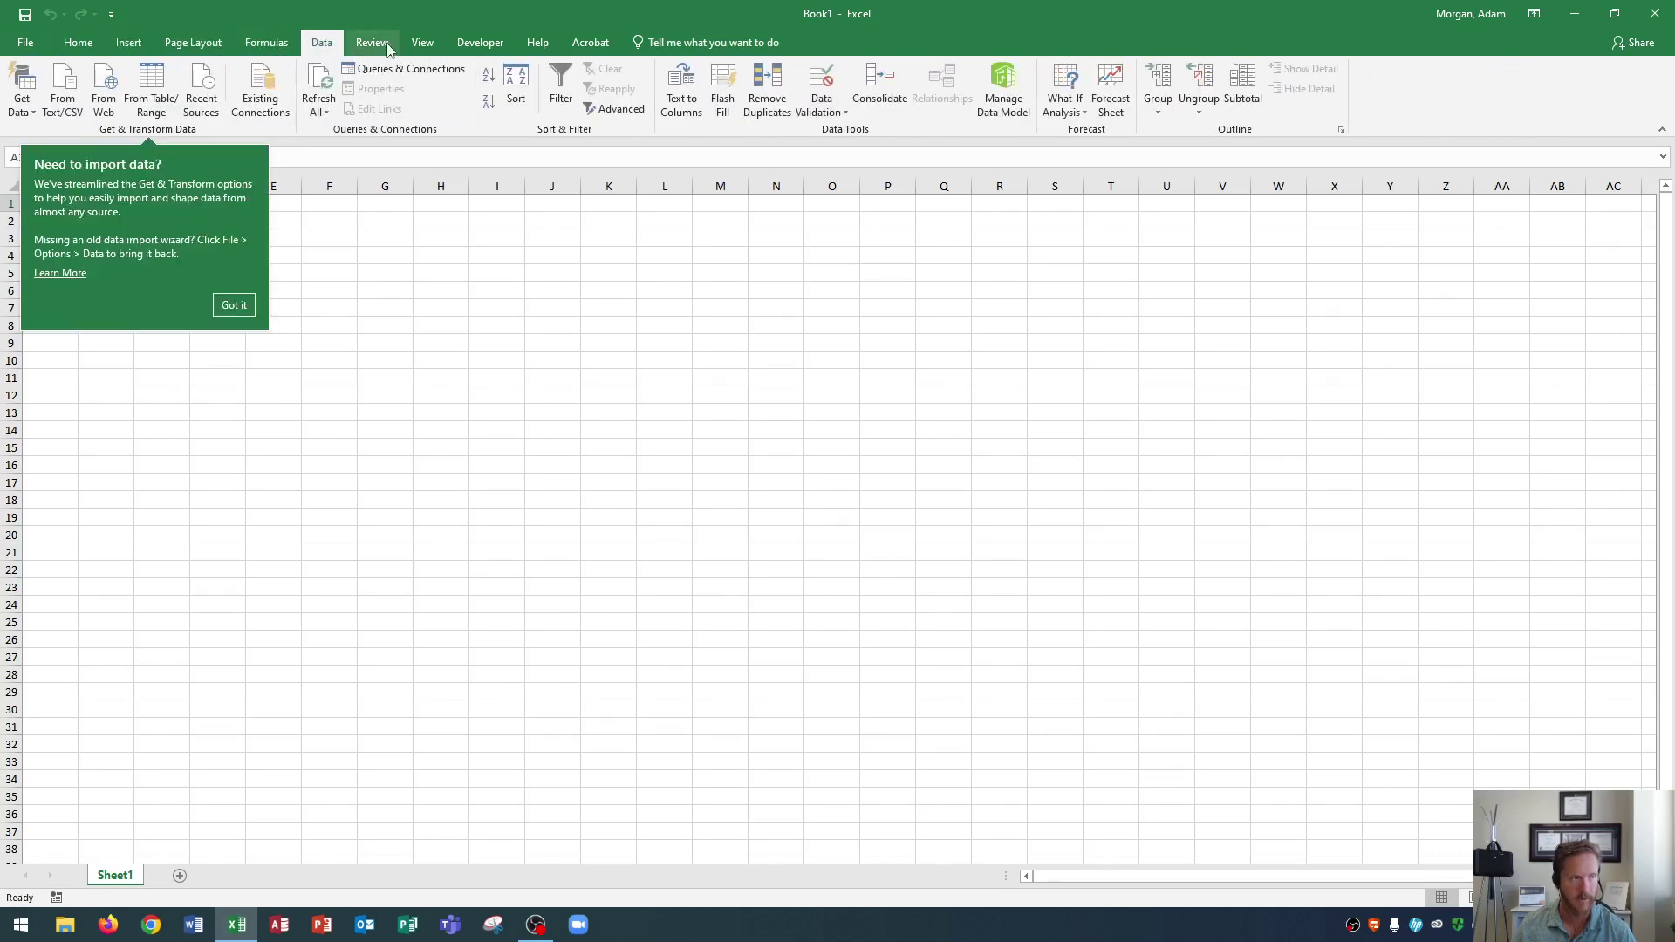
left_click(372, 44)
left_click(80, 46)
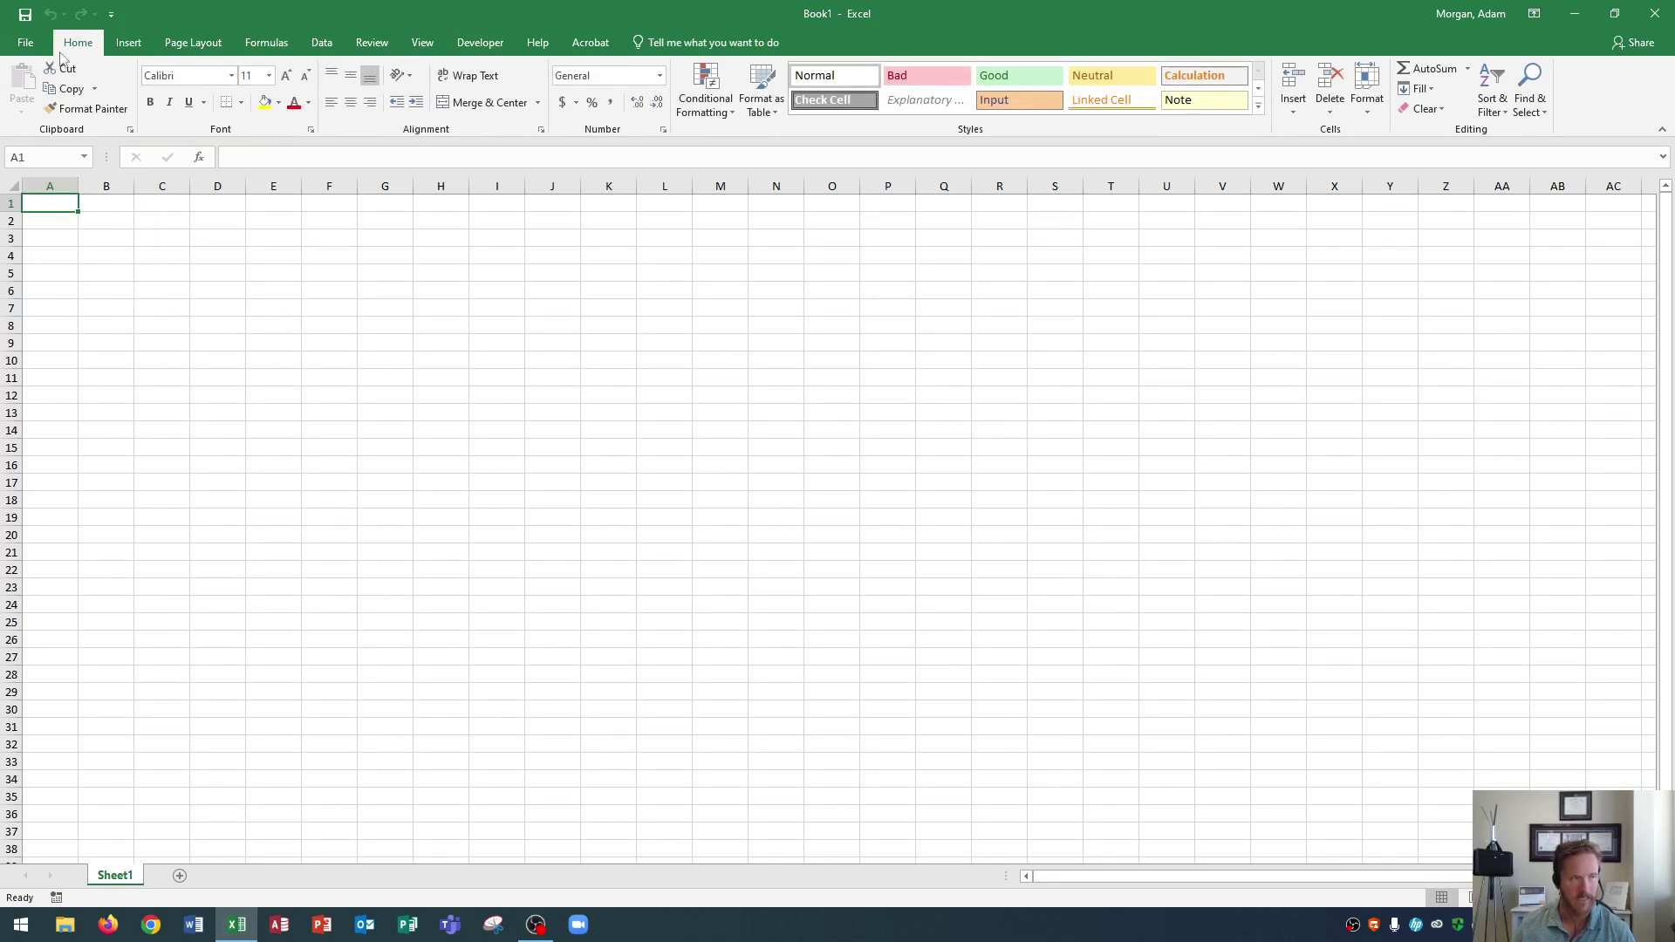
left_click(28, 43)
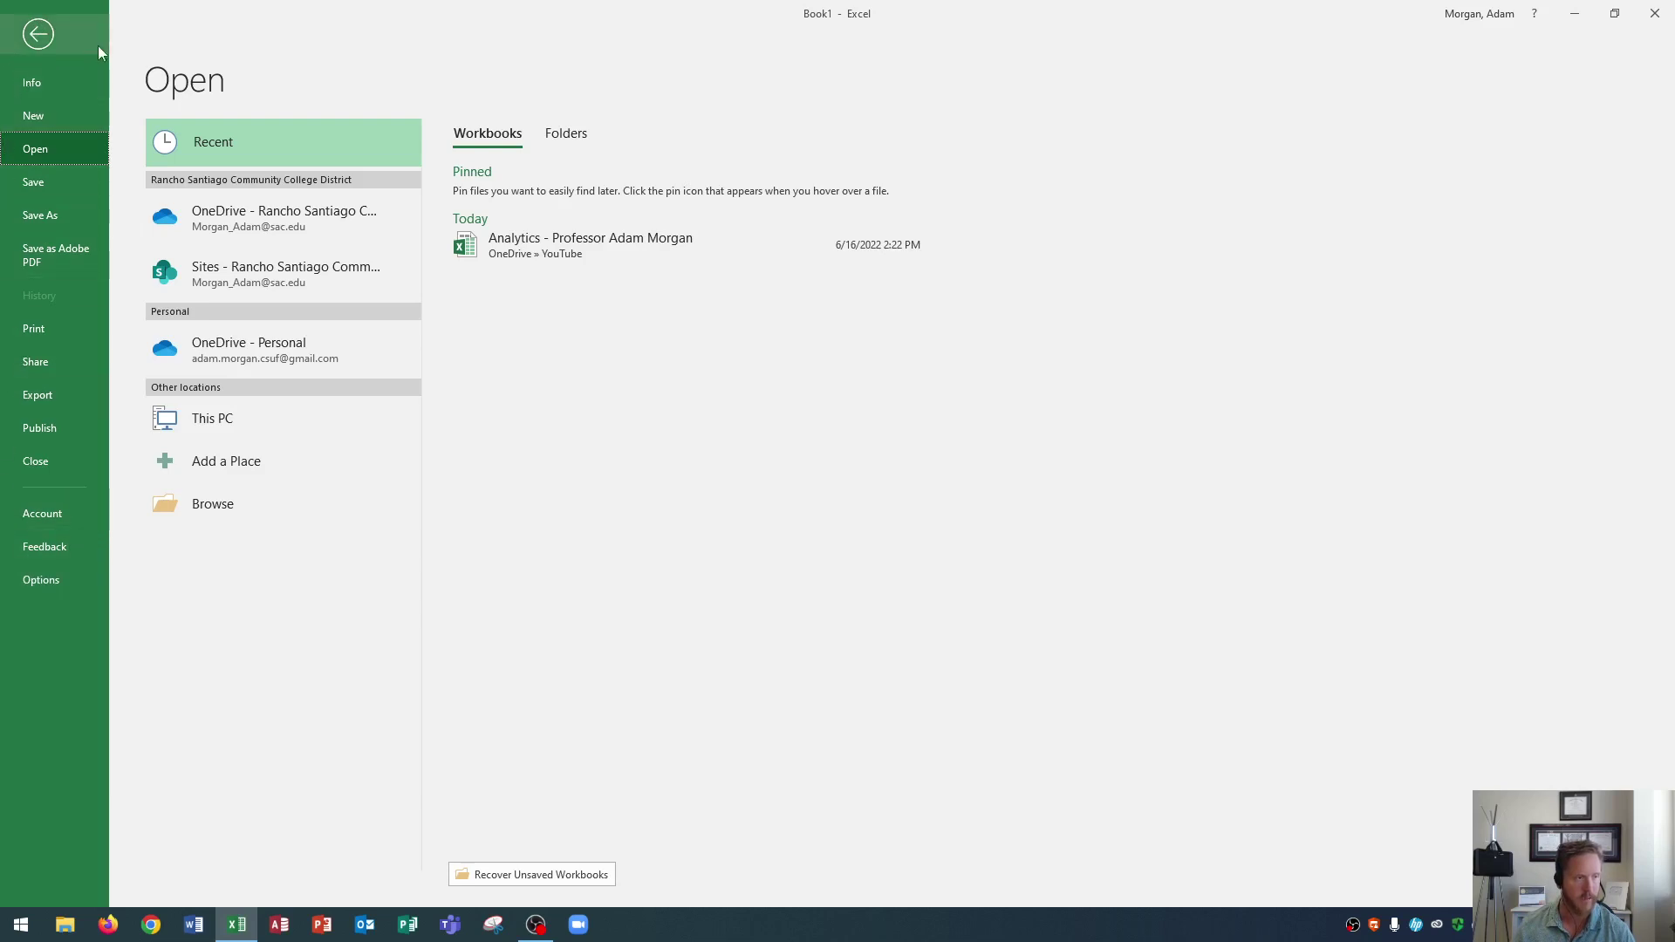
Go back to Book1 and browse every ribbon tab from Insert through Acrobat, ending on Home
left_click(39, 35)
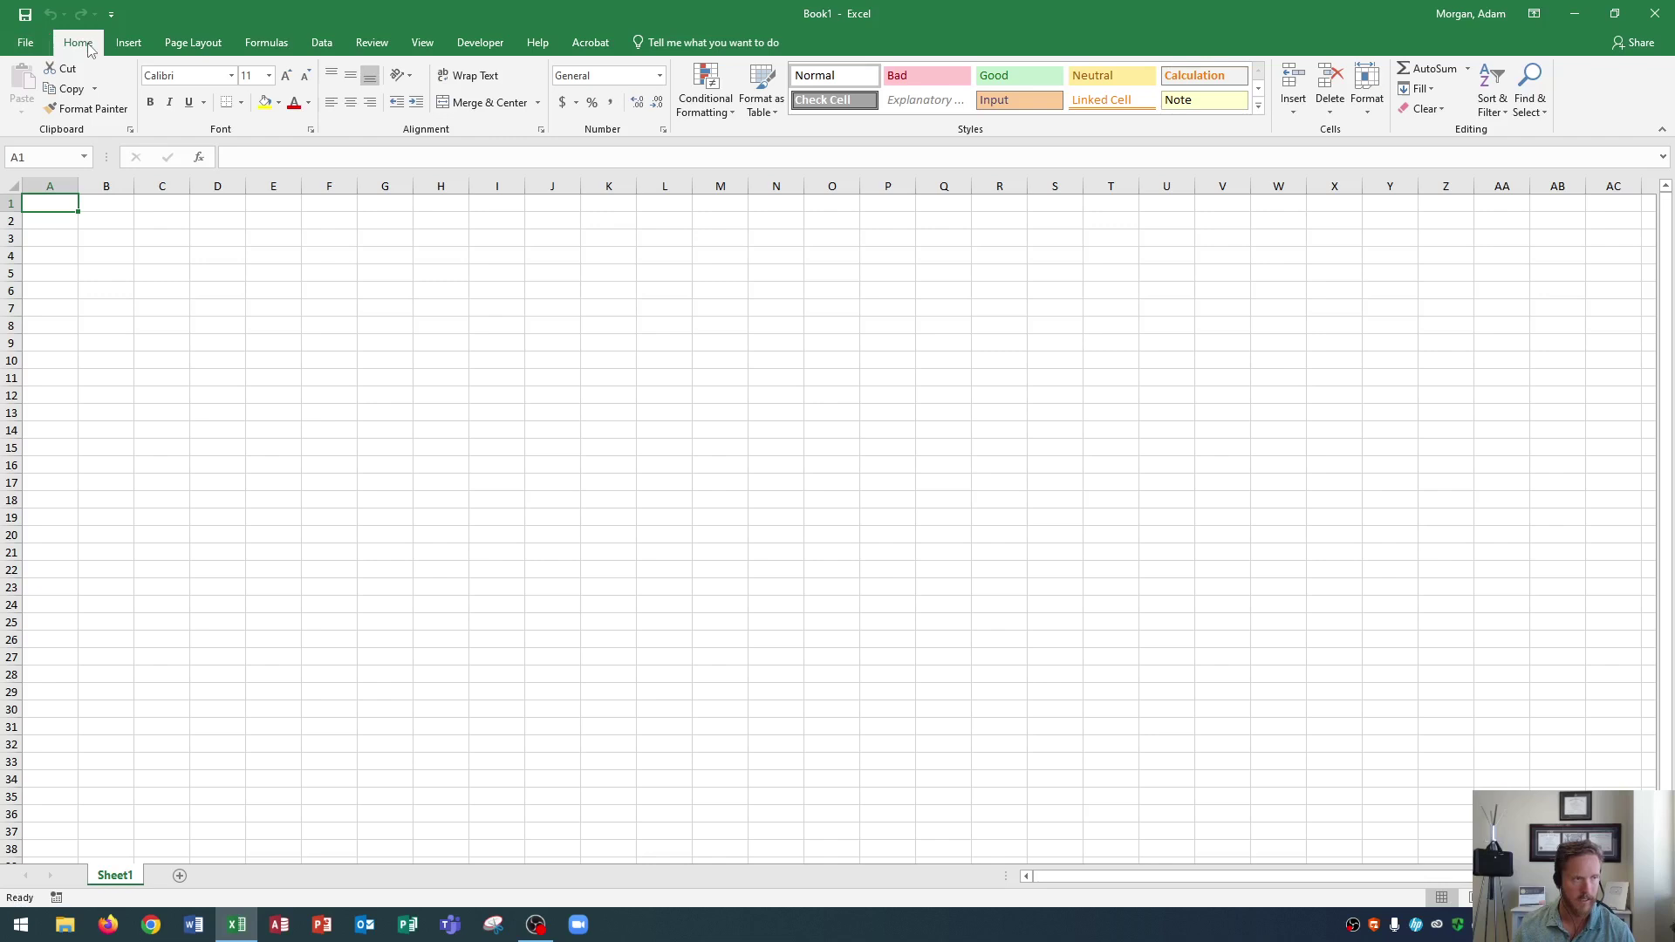
left_click(129, 43)
left_click(193, 42)
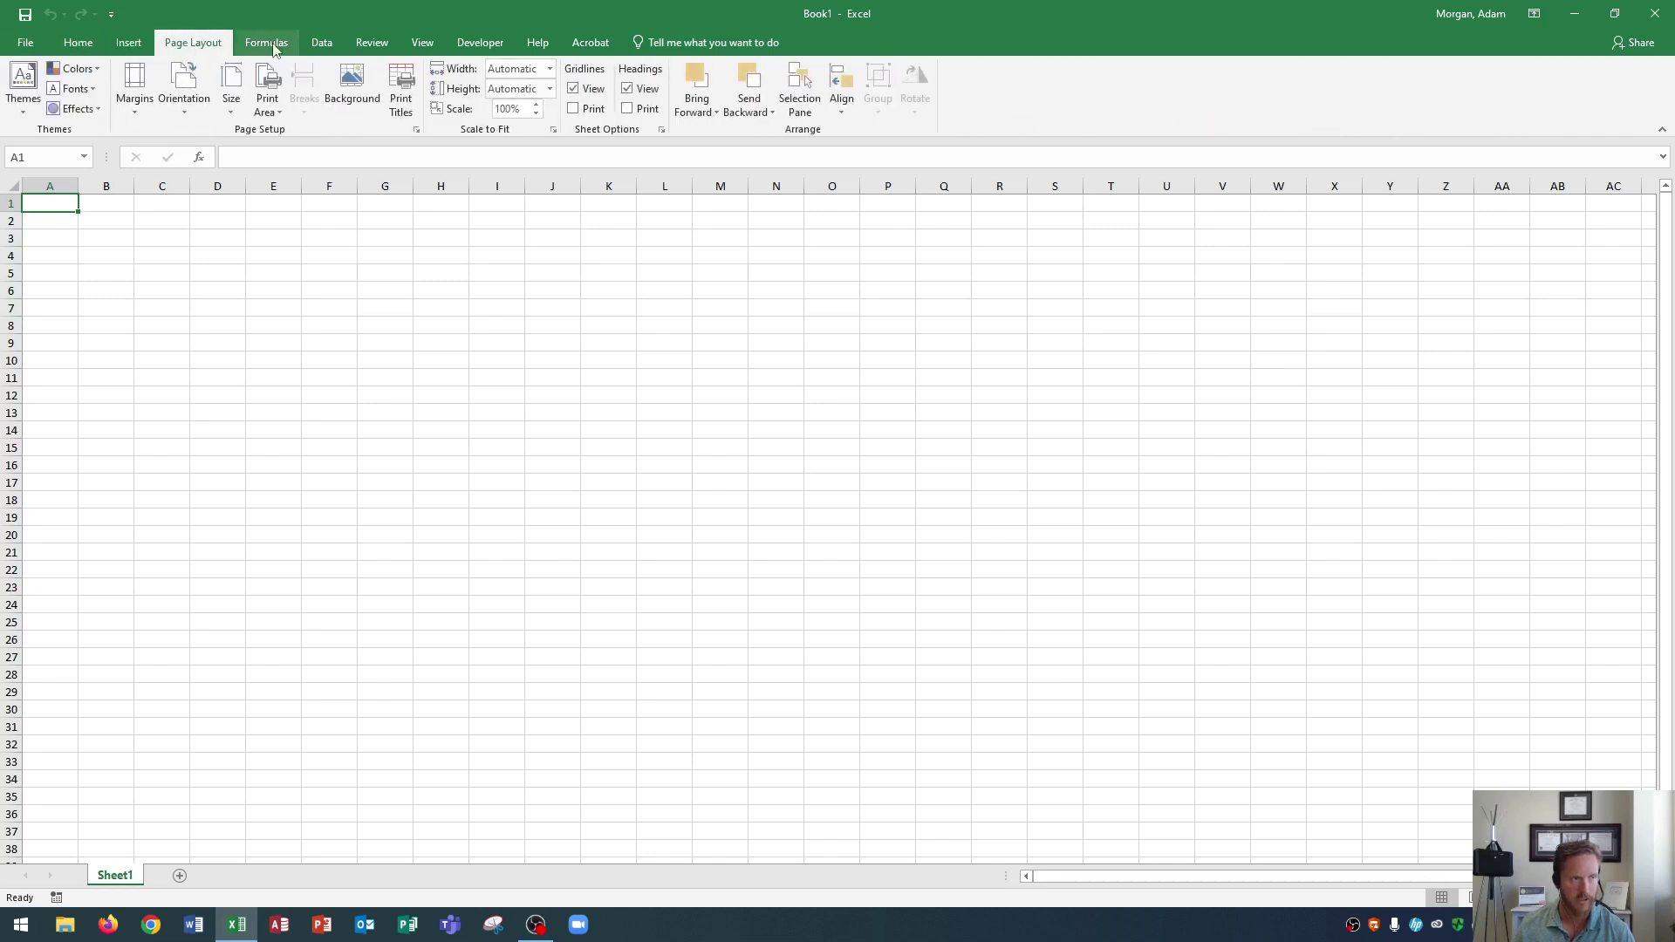
left_click(267, 43)
left_click(319, 43)
left_click(372, 43)
left_click(422, 43)
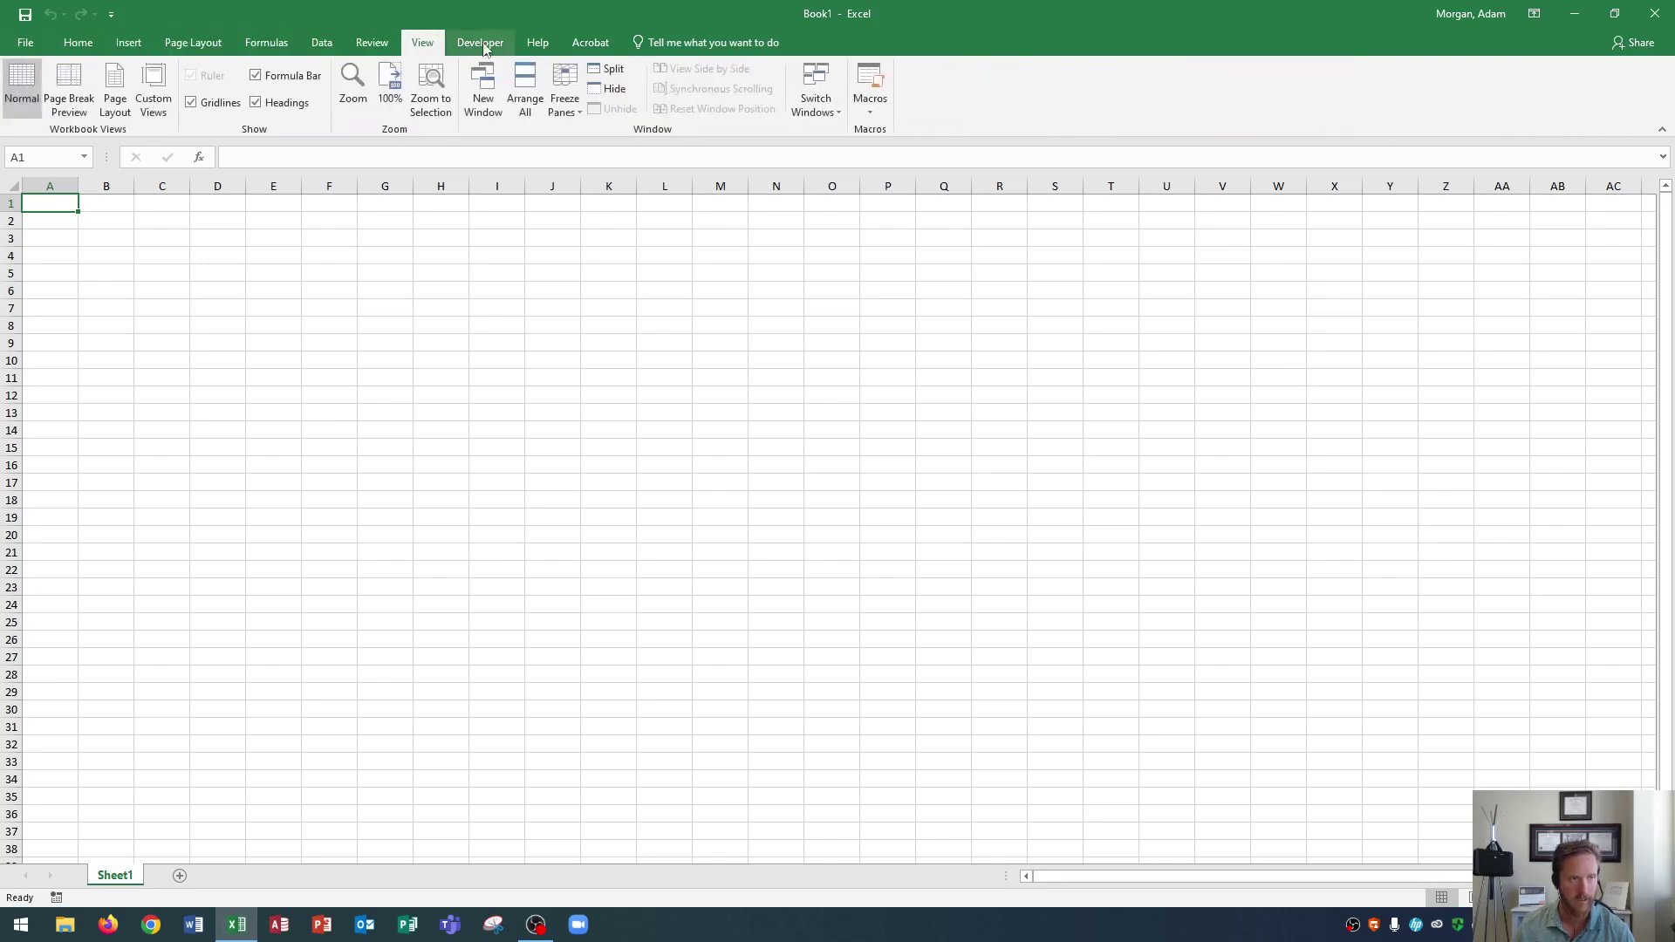
left_click(479, 43)
left_click(538, 43)
left_click(590, 43)
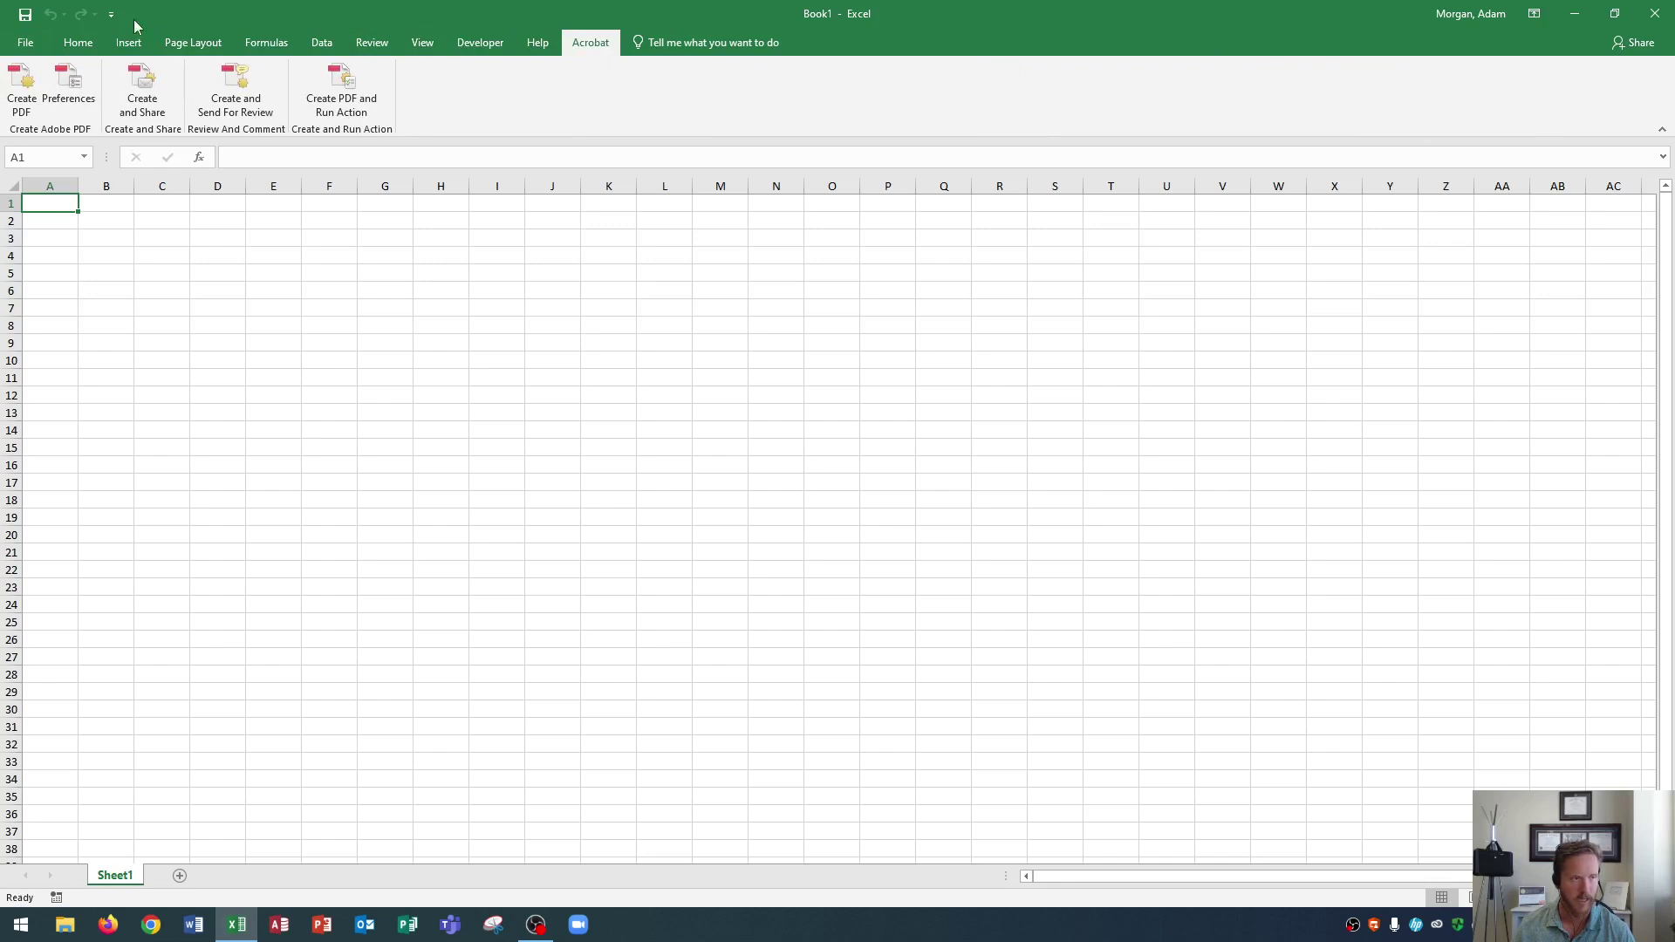
left_click(83, 43)
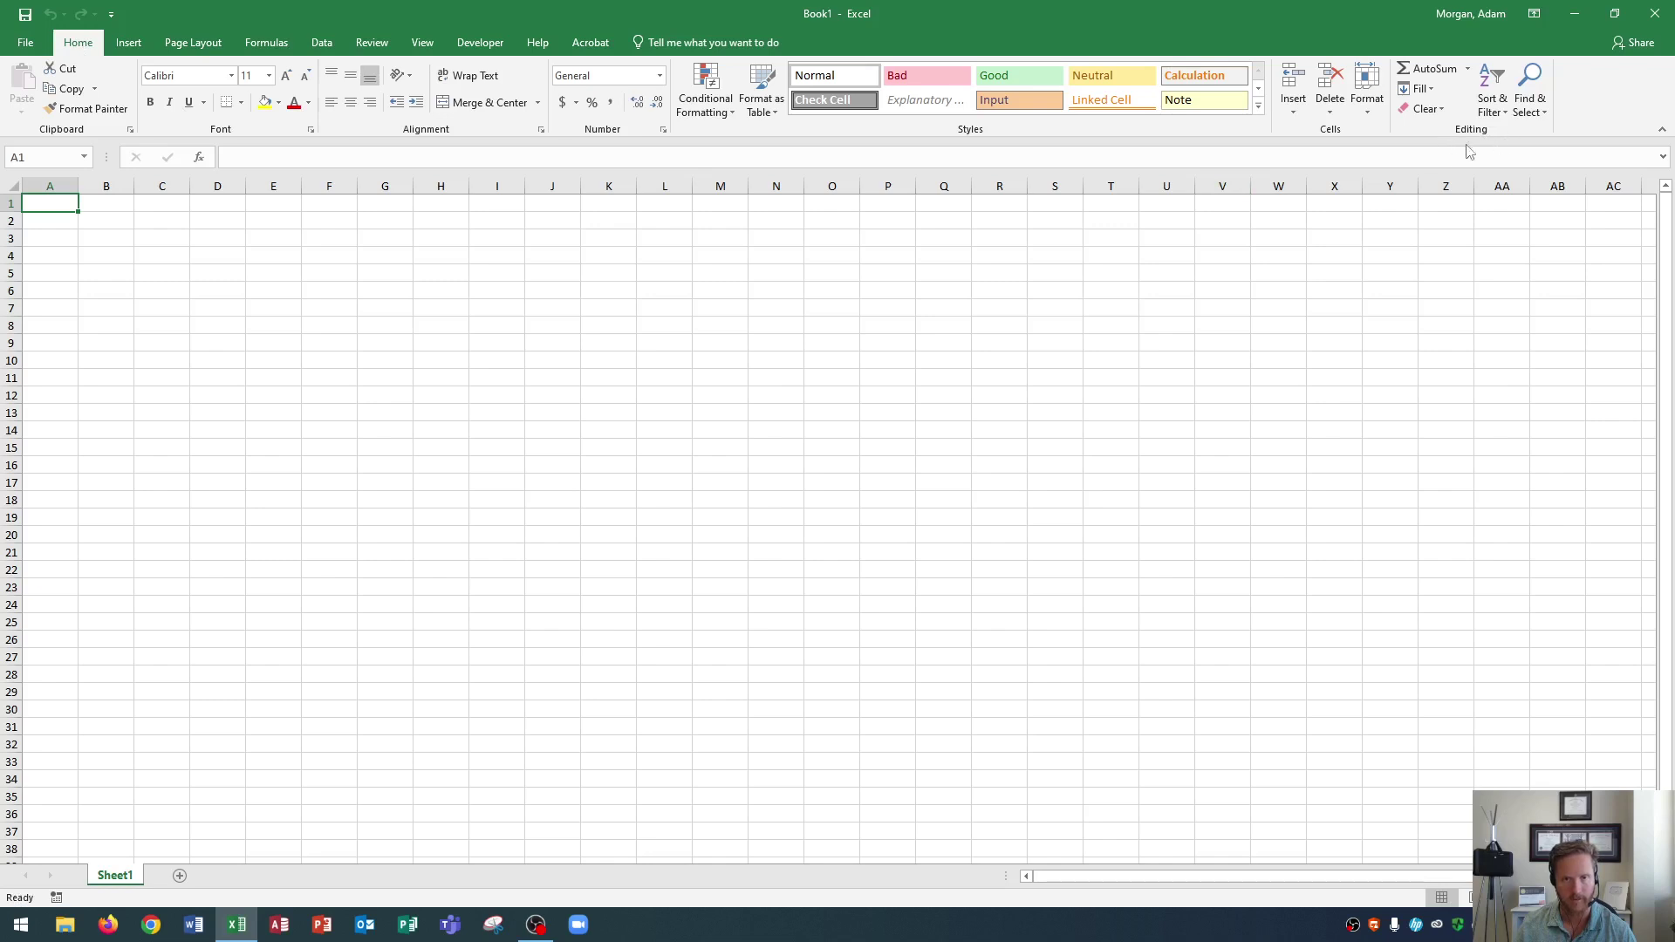
Open the Find & Select dropdown, then dismiss it
left_click(1527, 118)
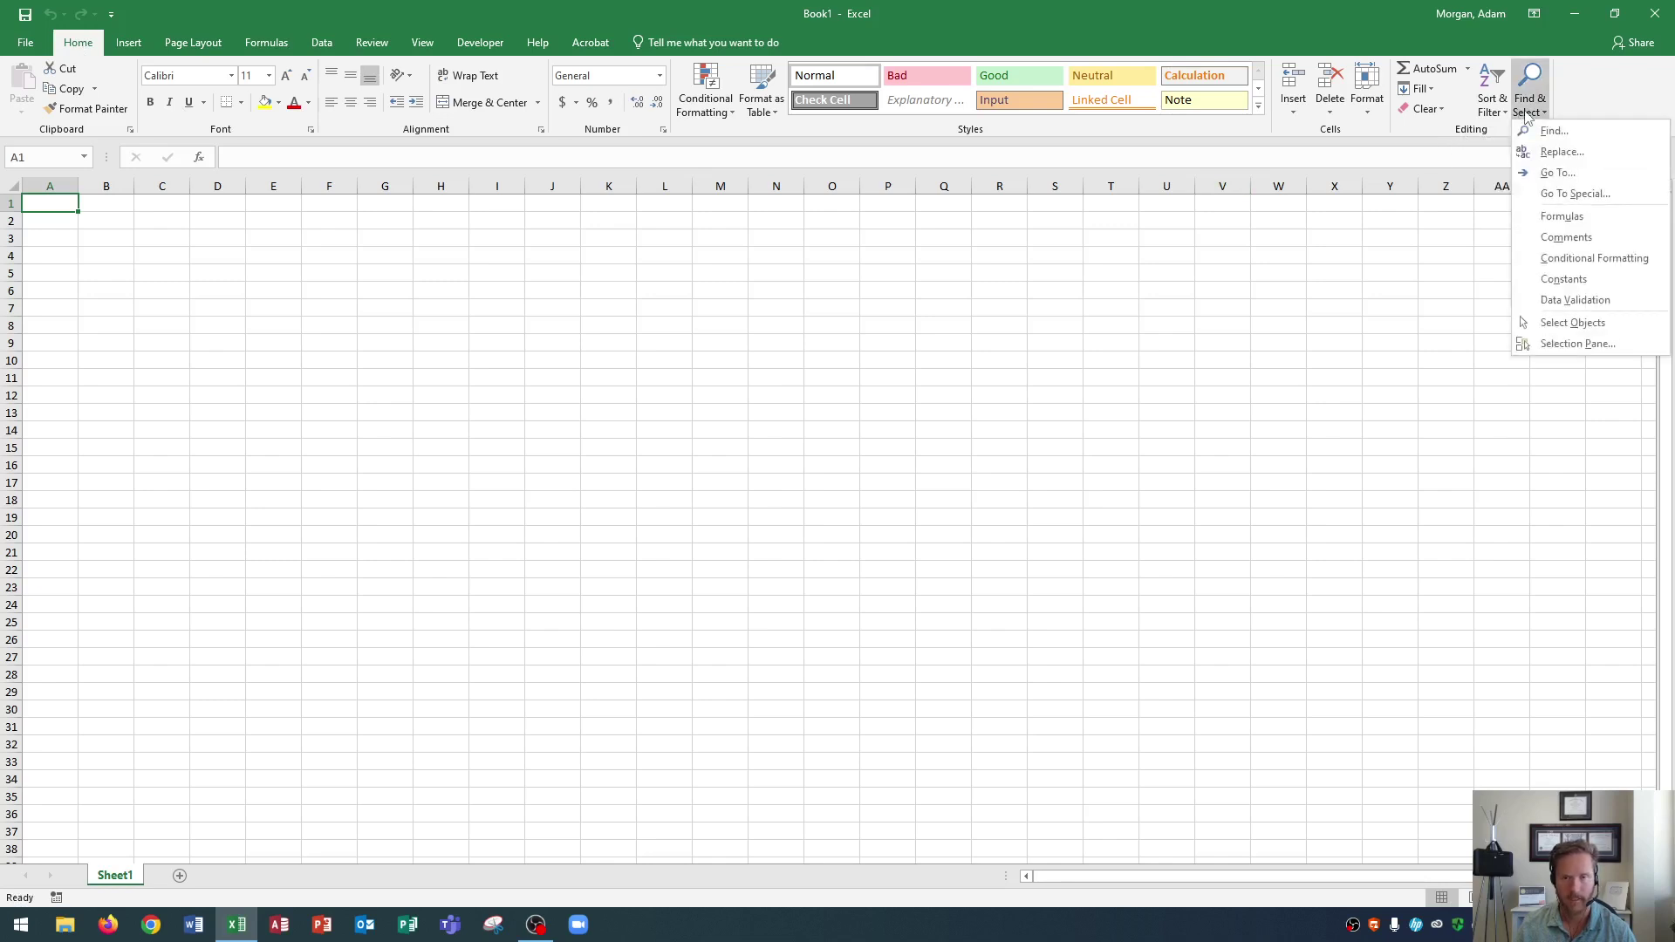
left_click(1528, 118)
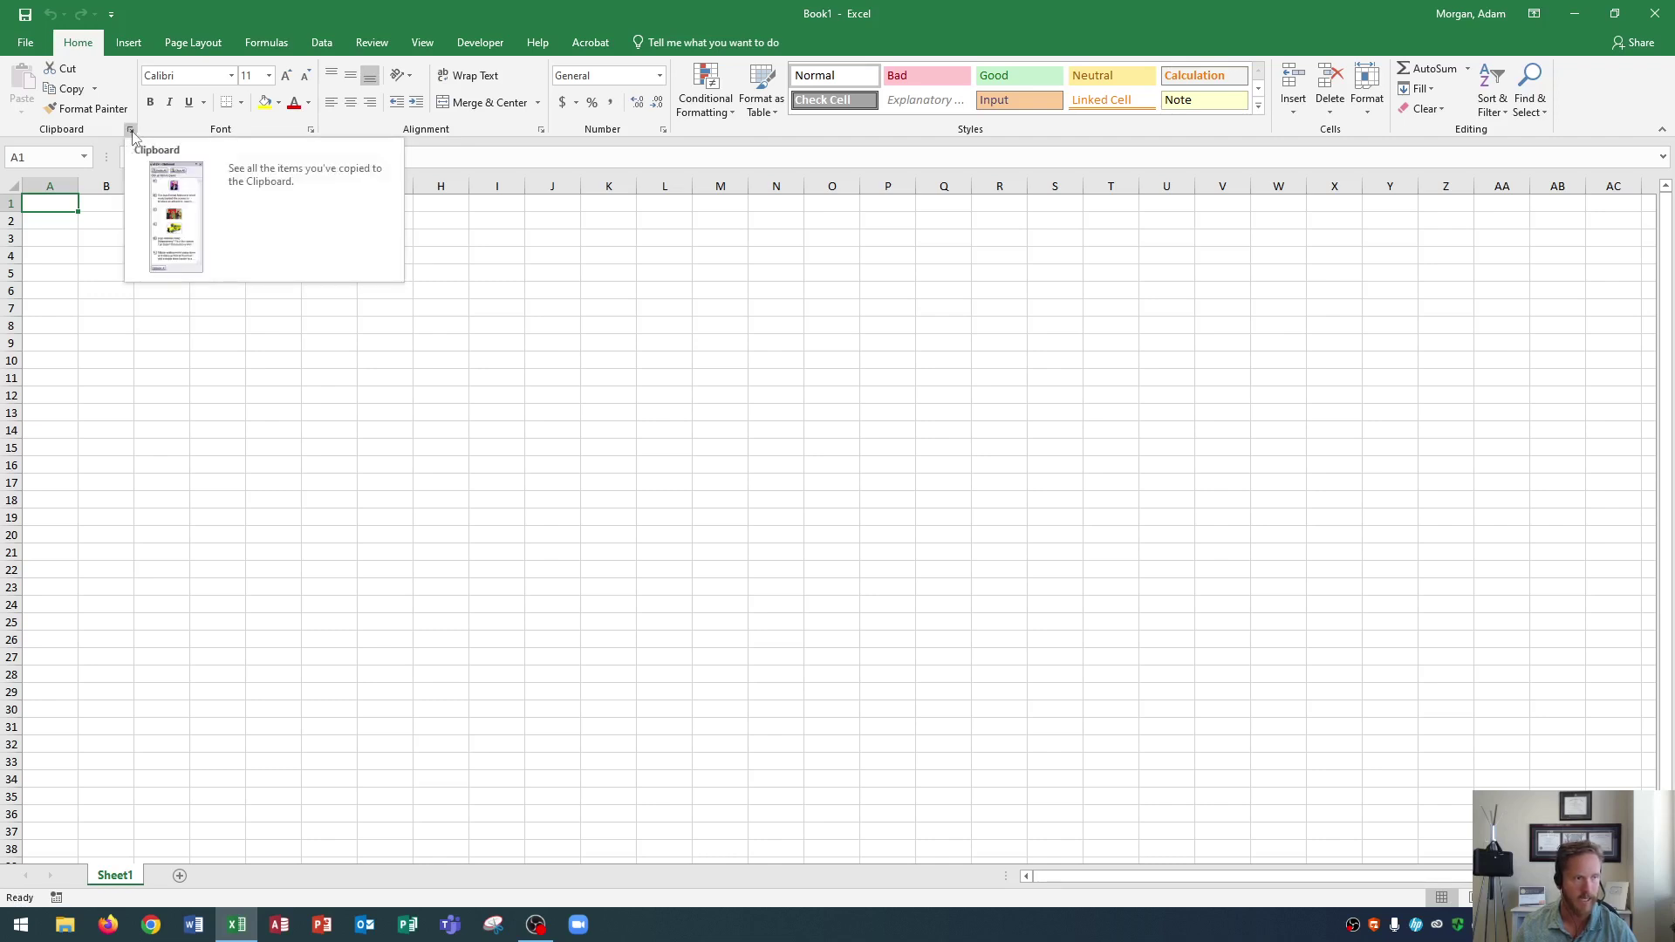
left_click(131, 131)
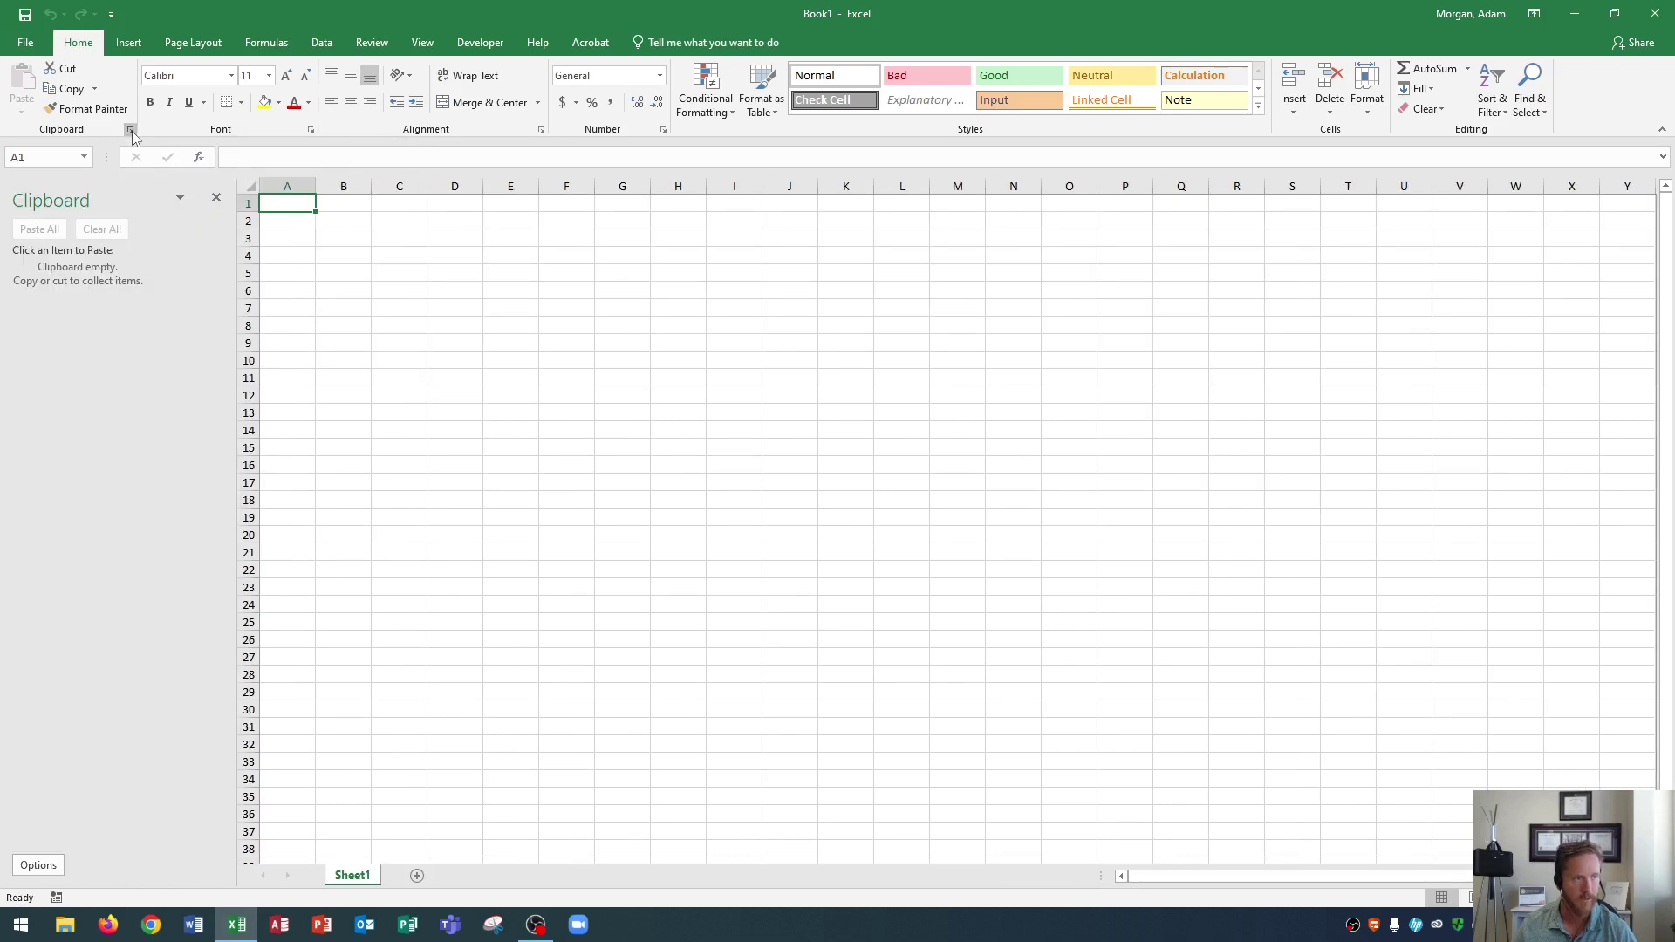
left_click(131, 131)
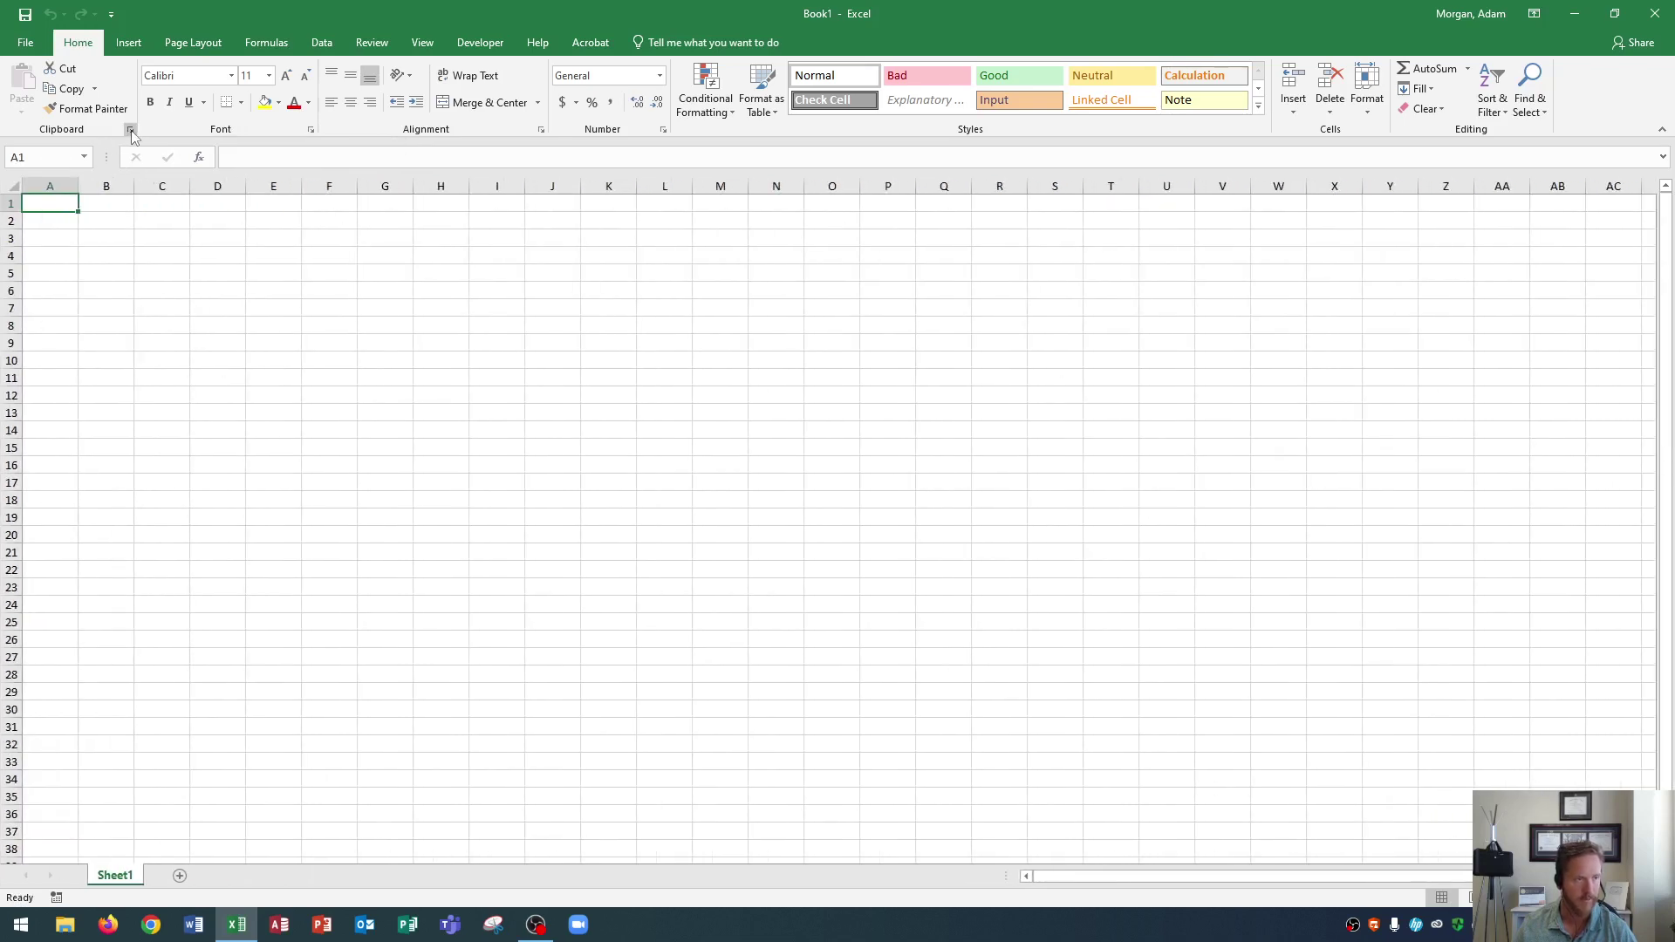
left_click(131, 131)
left_click(130, 131)
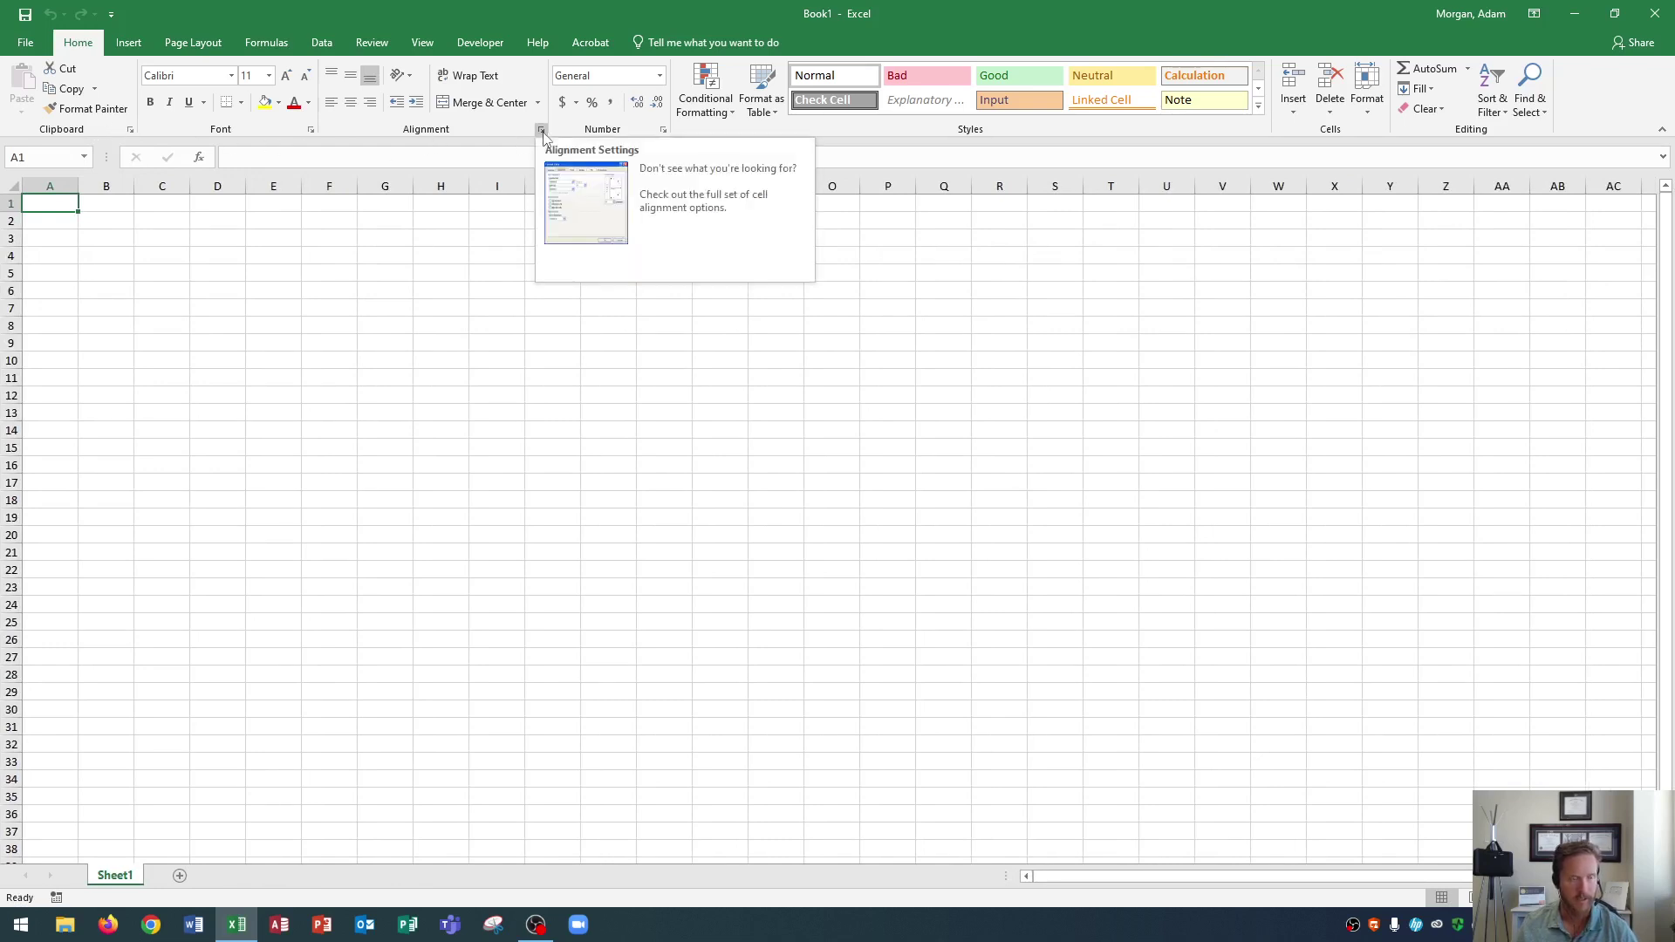
left_click(541, 131)
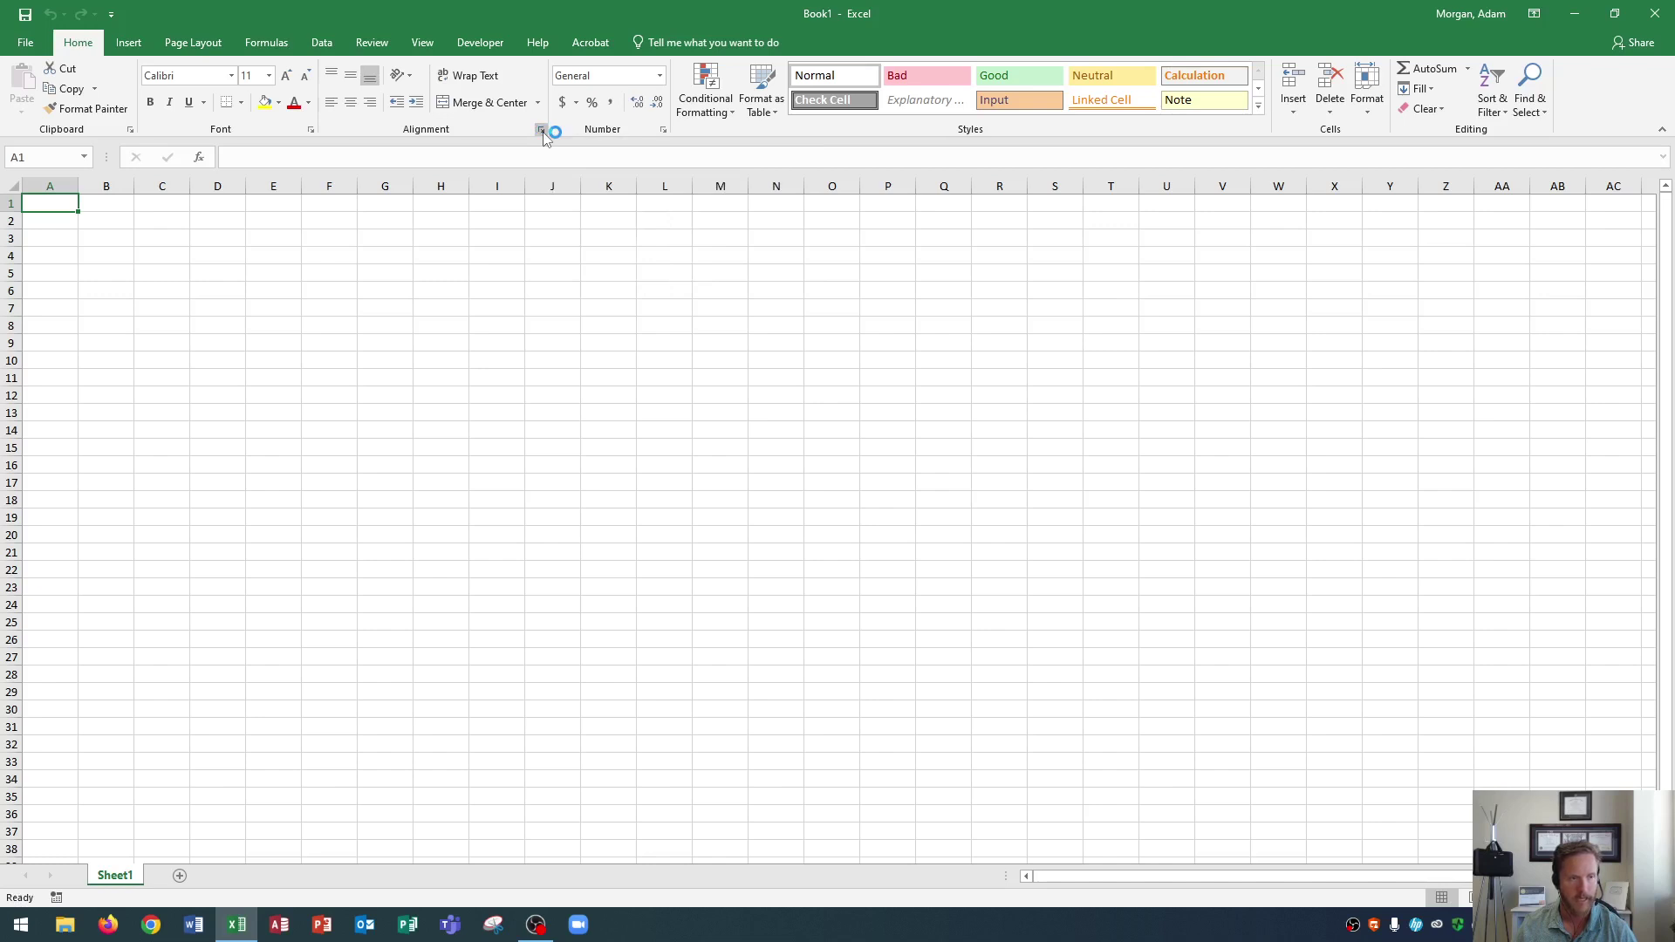
left_click_drag(1125, 167, 674, 268)
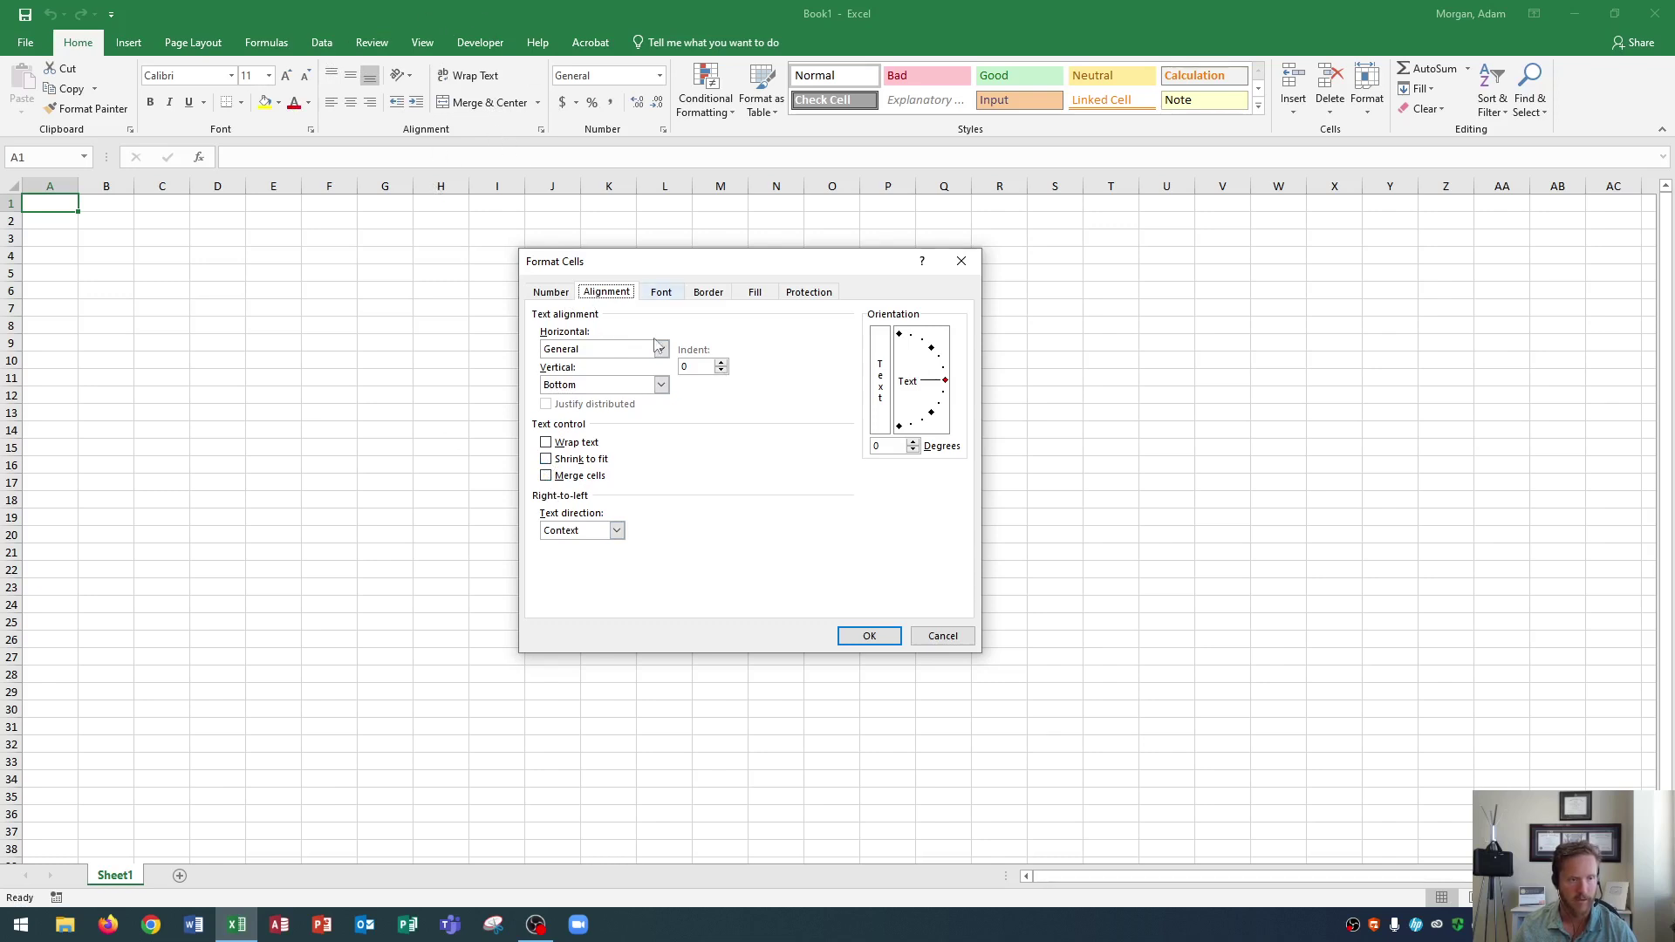
left_click(944, 638)
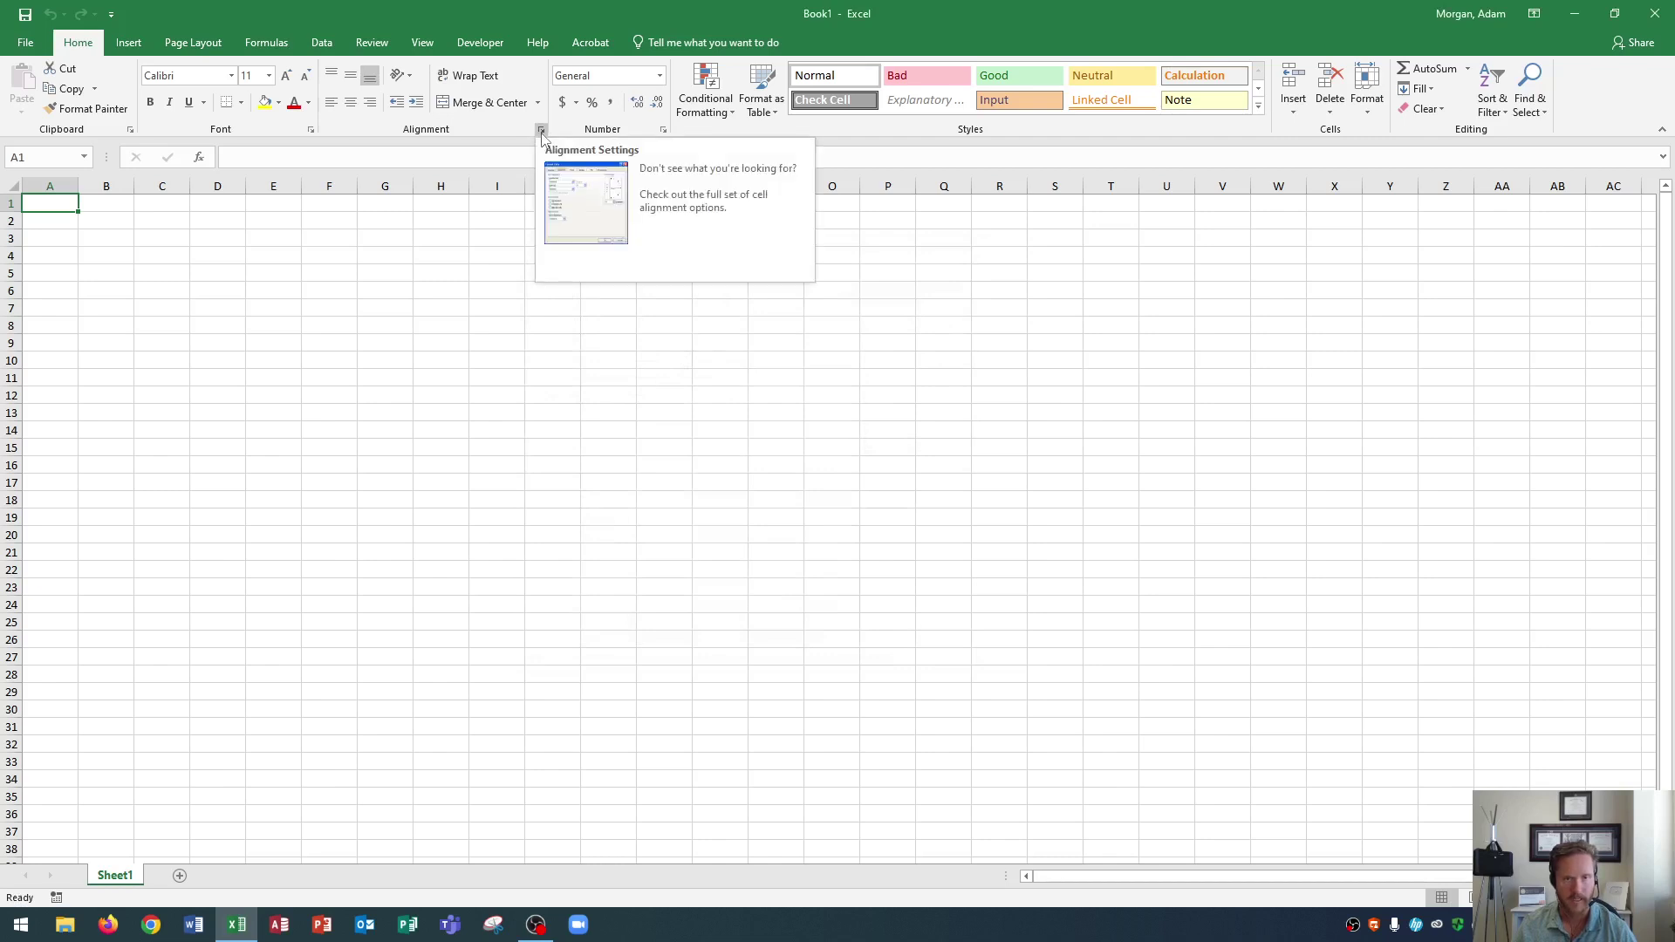
left_click(541, 131)
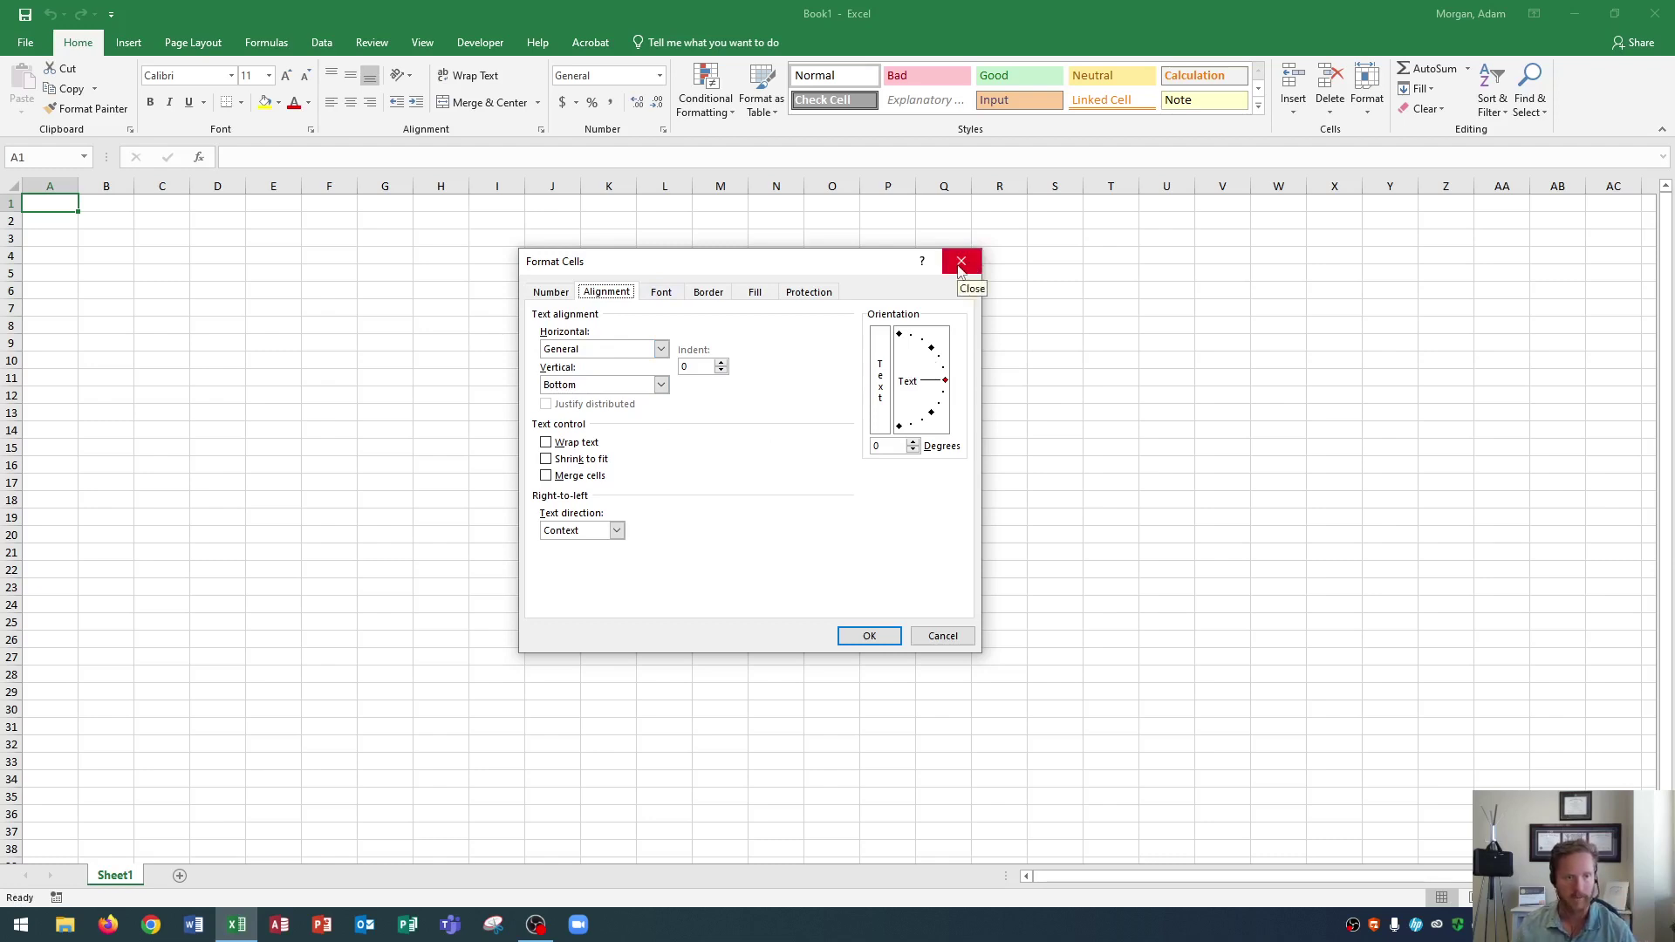
left_click(960, 264)
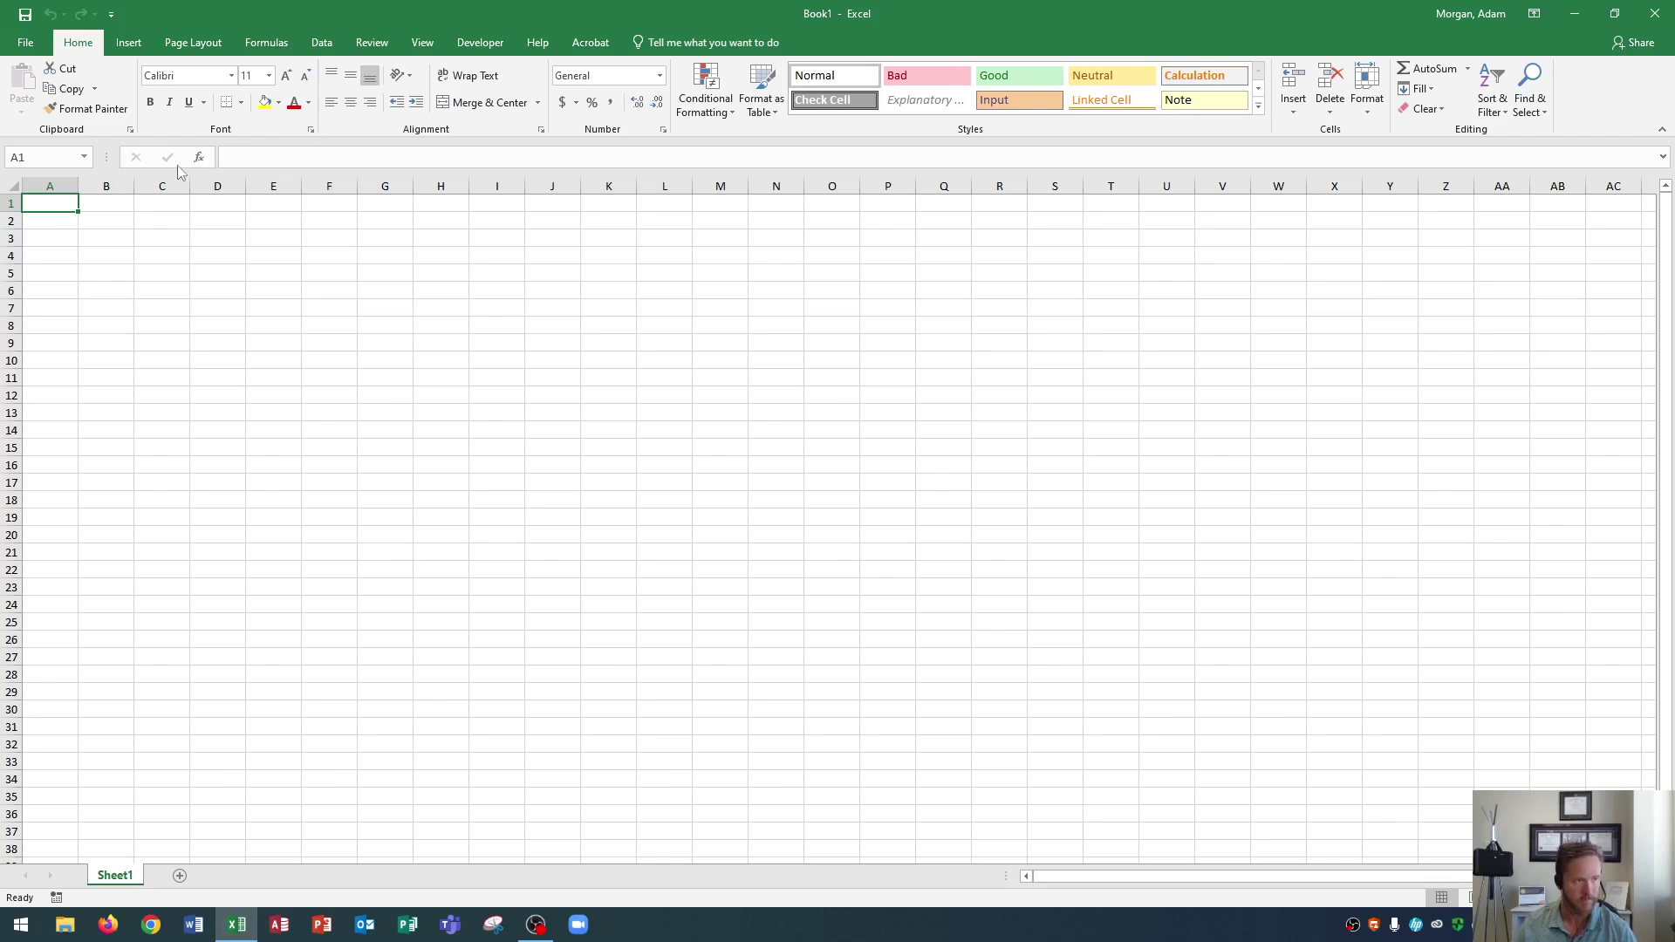
left_click(54, 183)
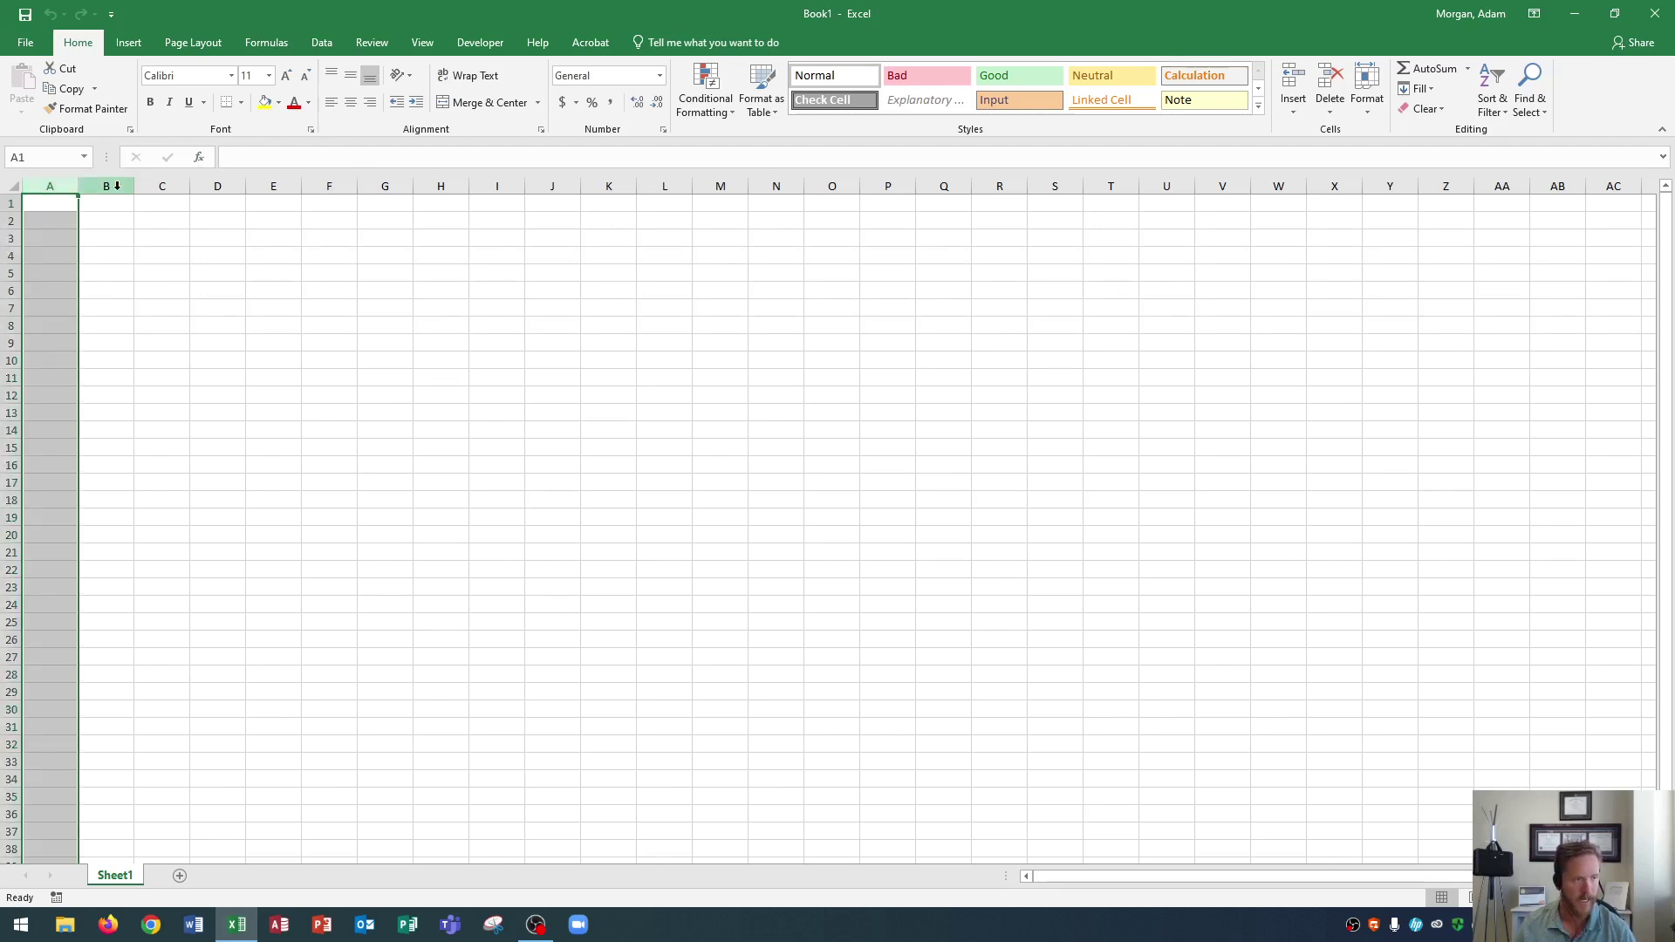
left_click(105, 183)
left_click(173, 184)
left_click(218, 184)
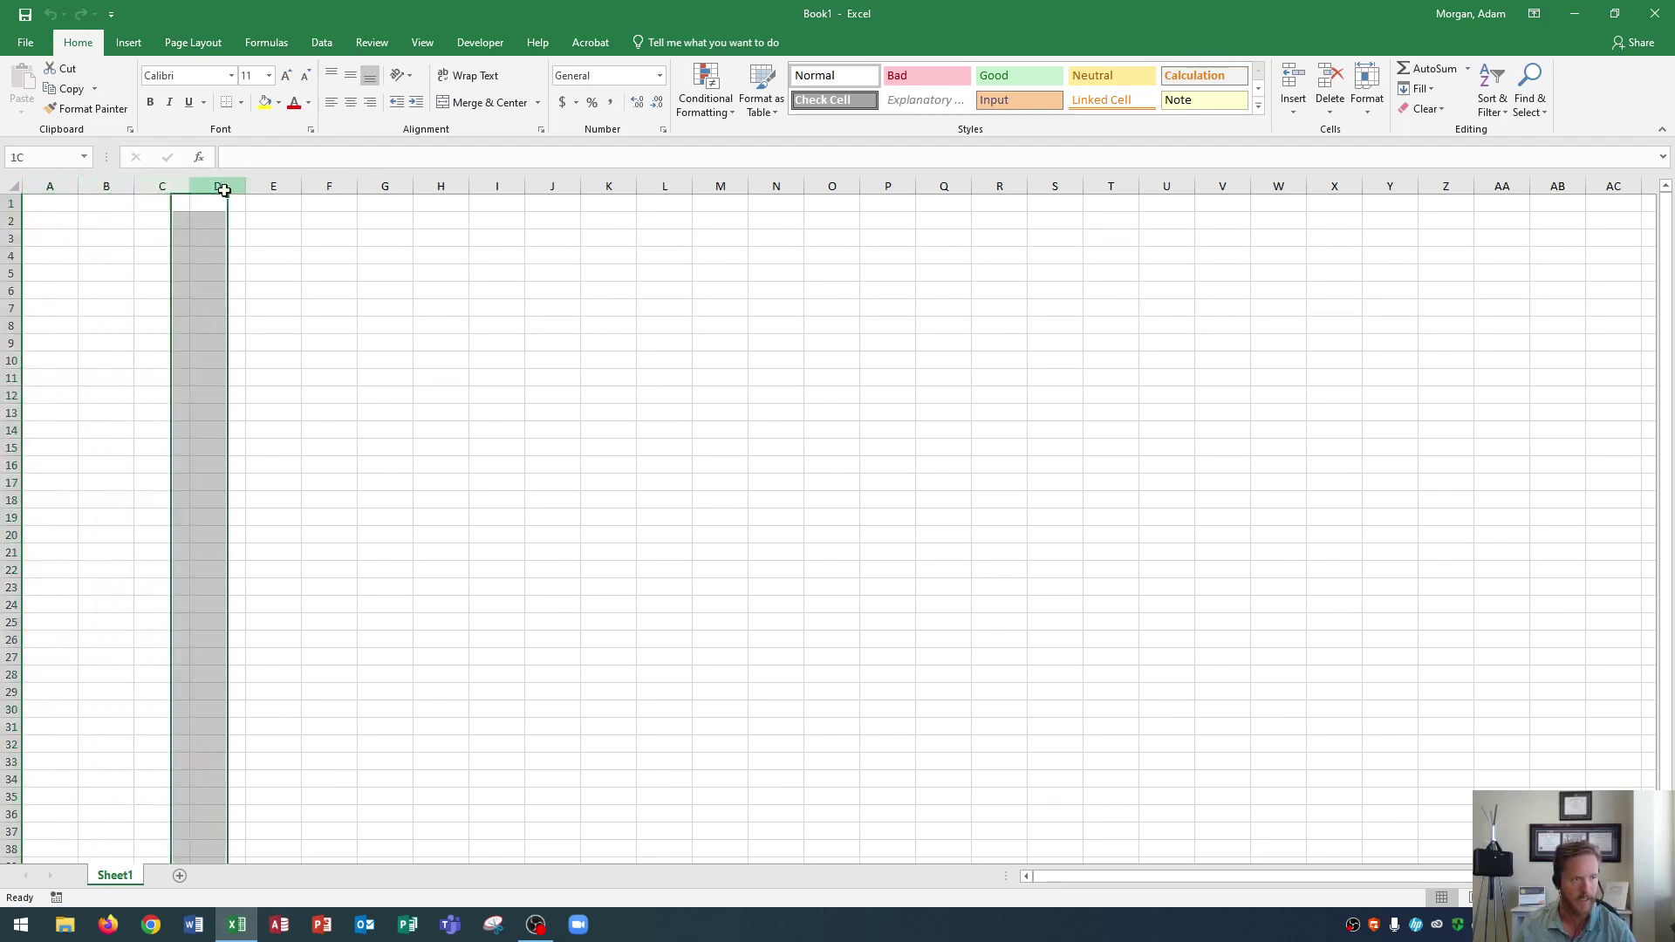
left_click(273, 184)
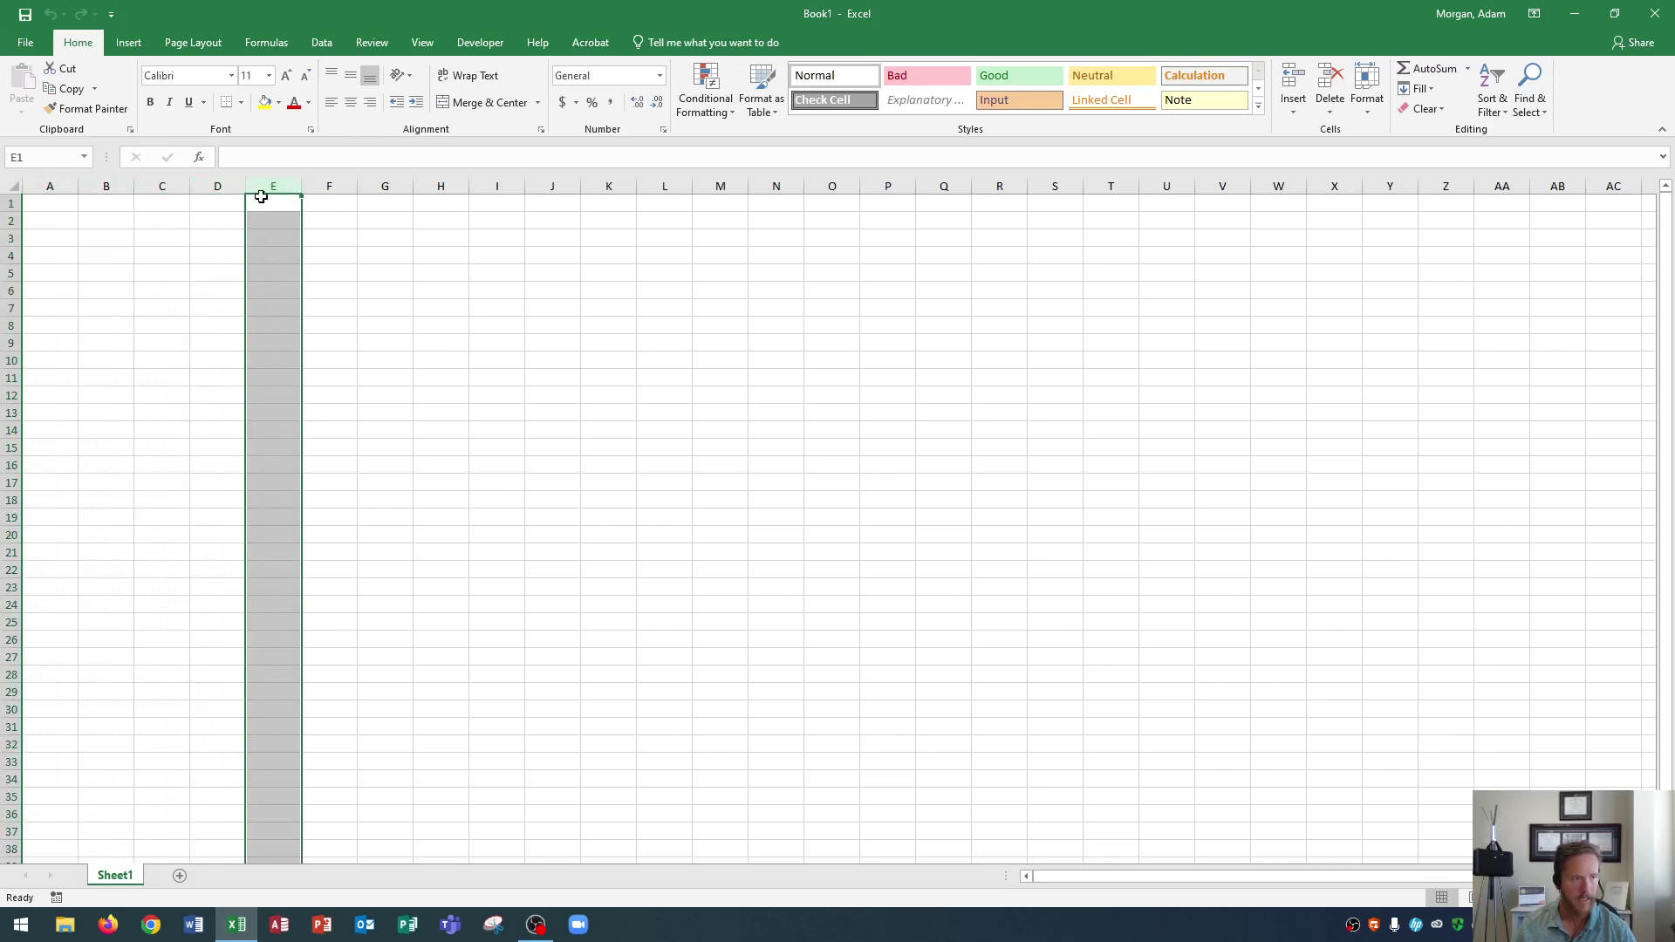
left_click(336, 184)
left_click(389, 184)
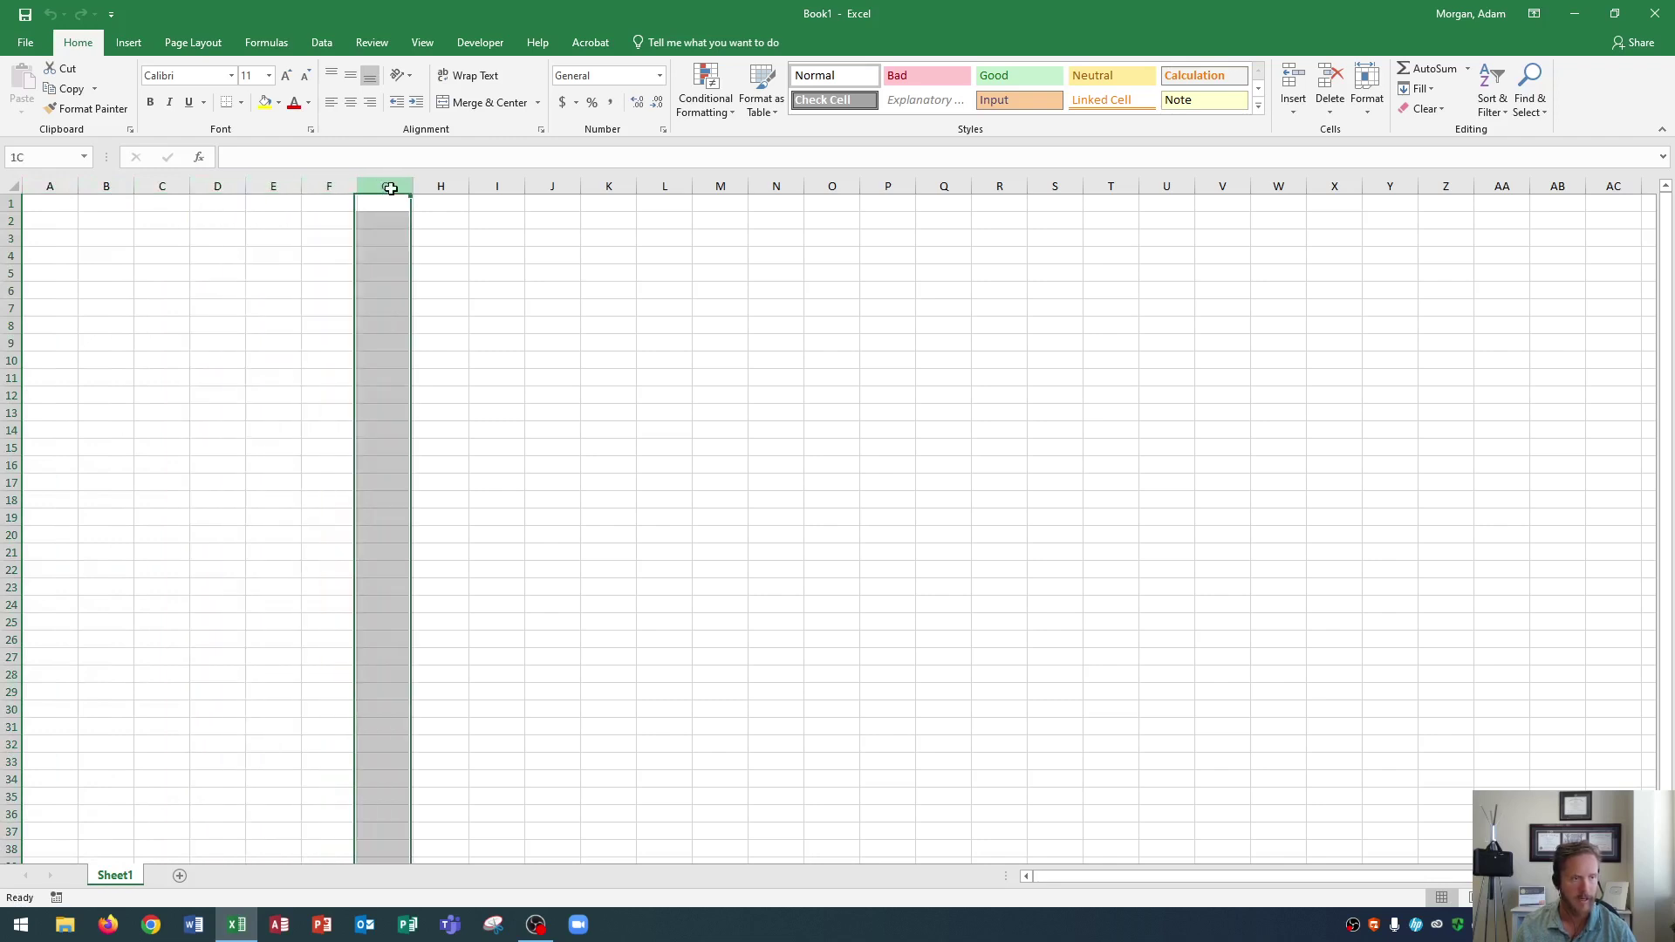
left_click(429, 185)
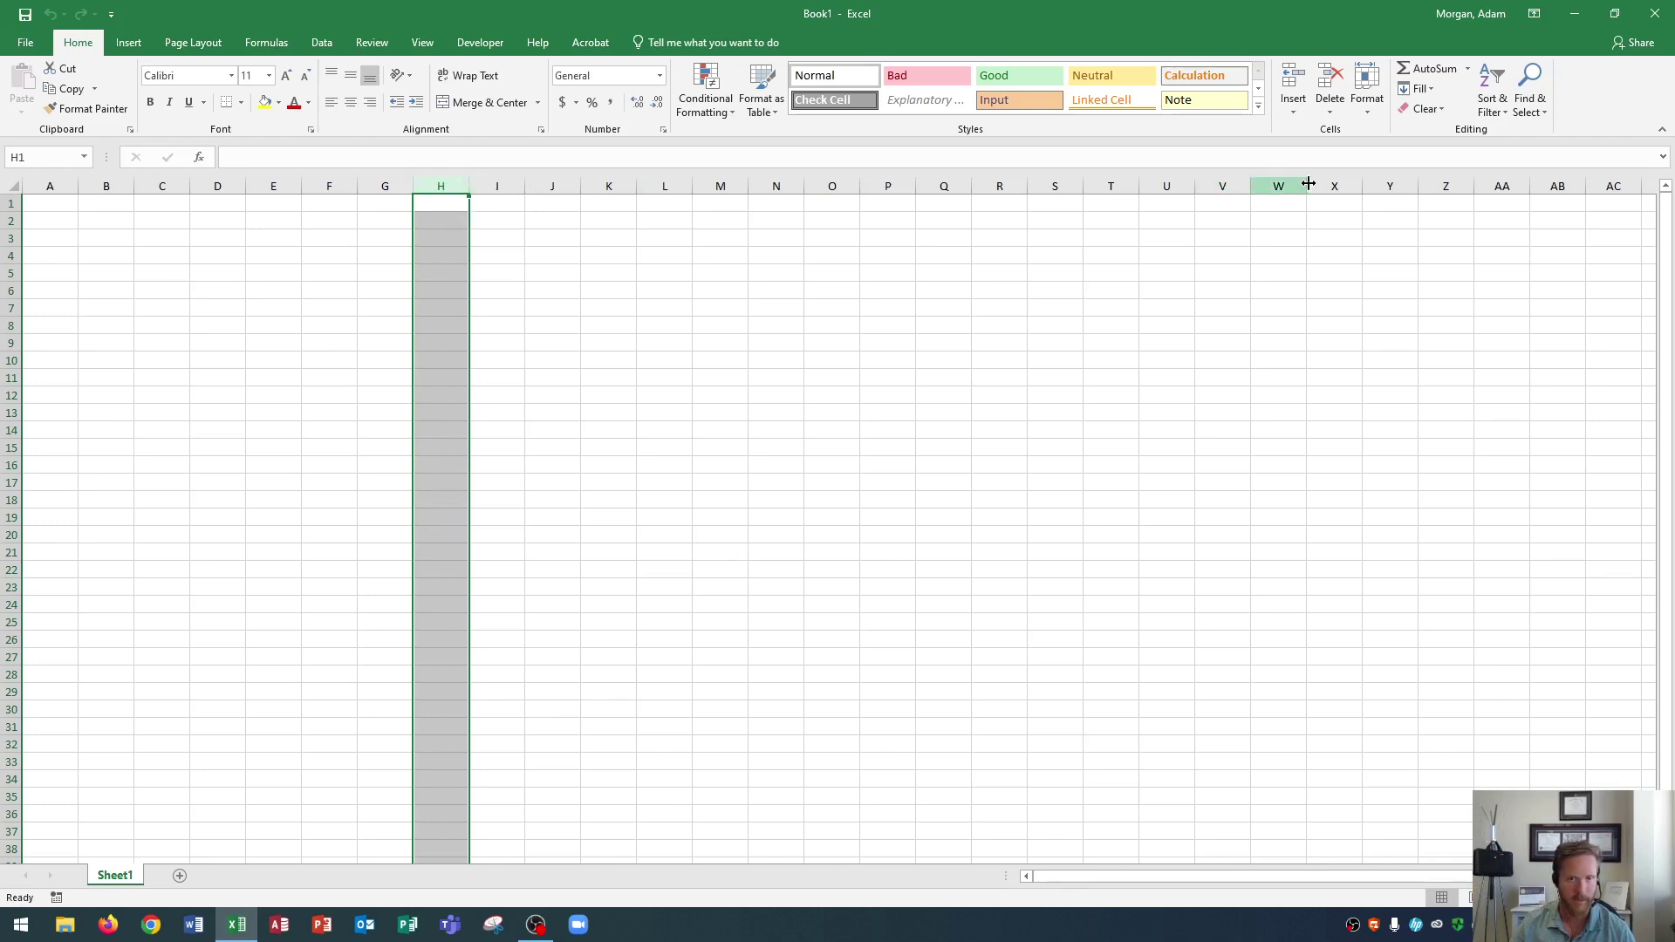
left_click(1444, 185)
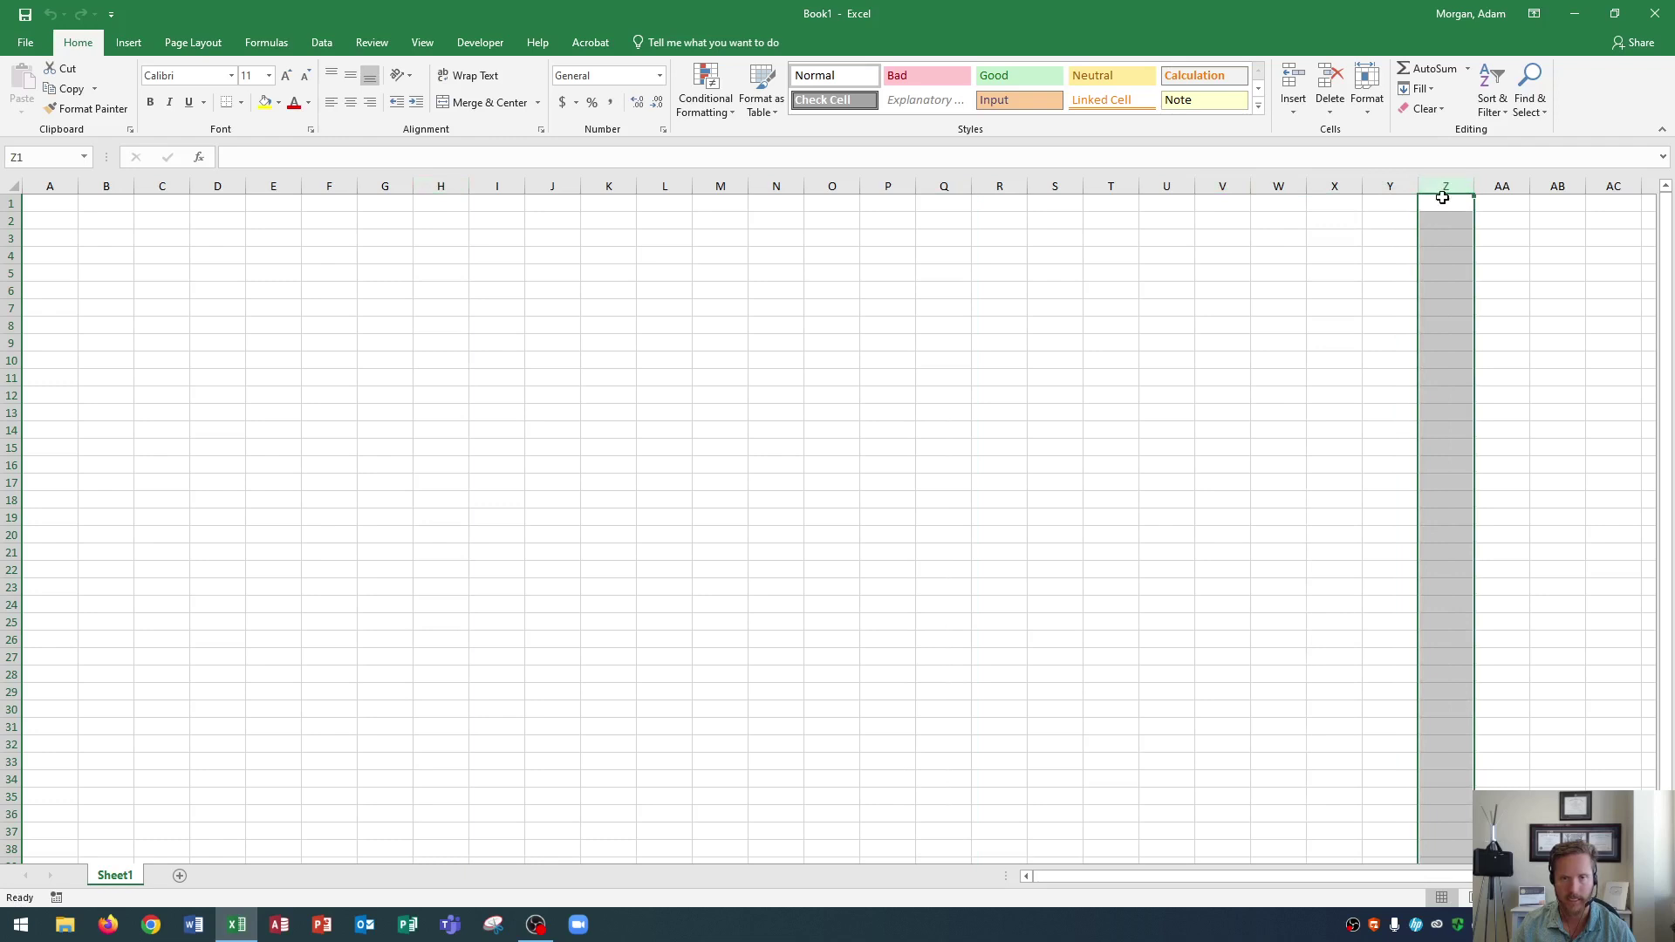
left_click(1498, 187)
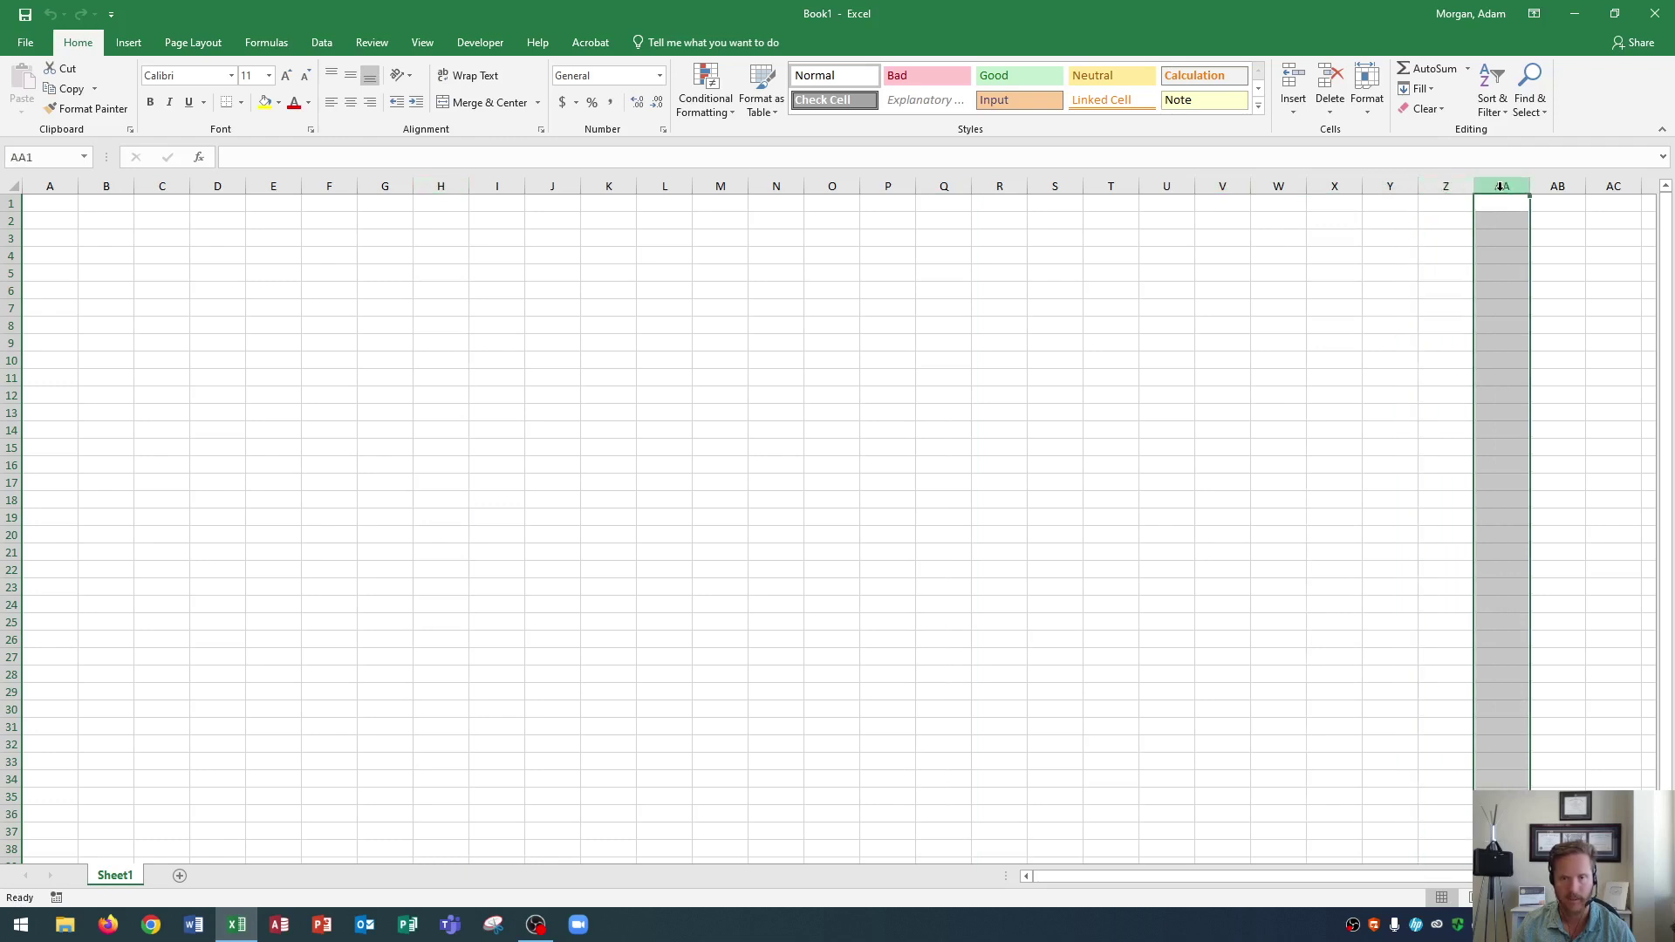
left_click(1556, 186)
left_click(1623, 188)
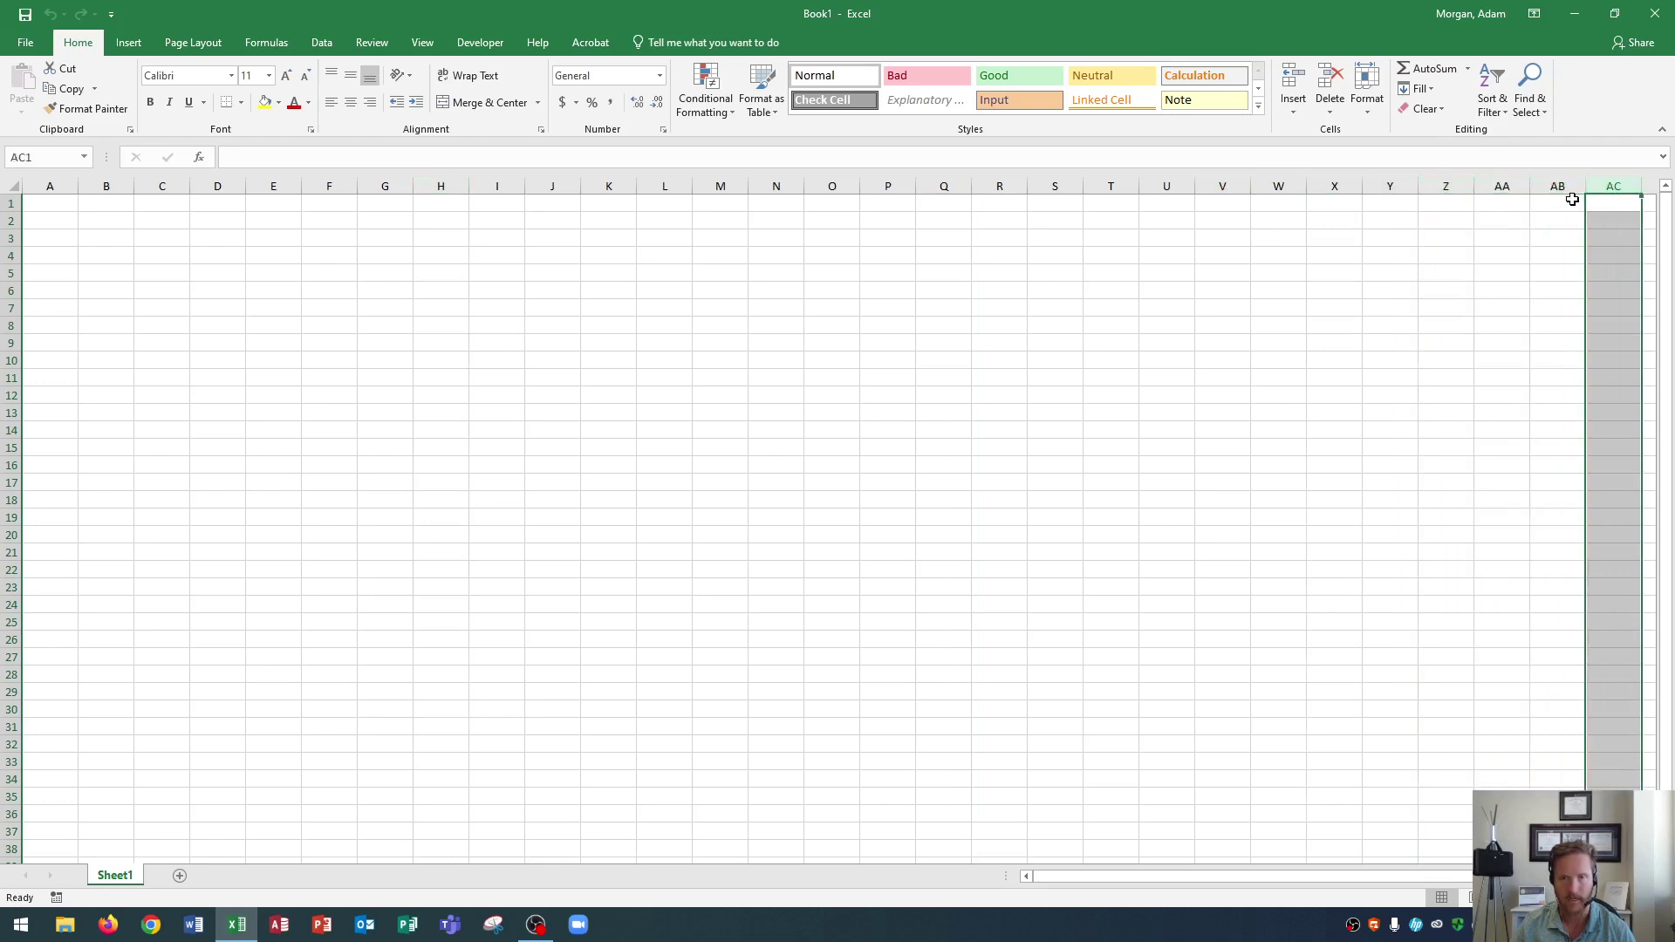
left_click(1573, 202)
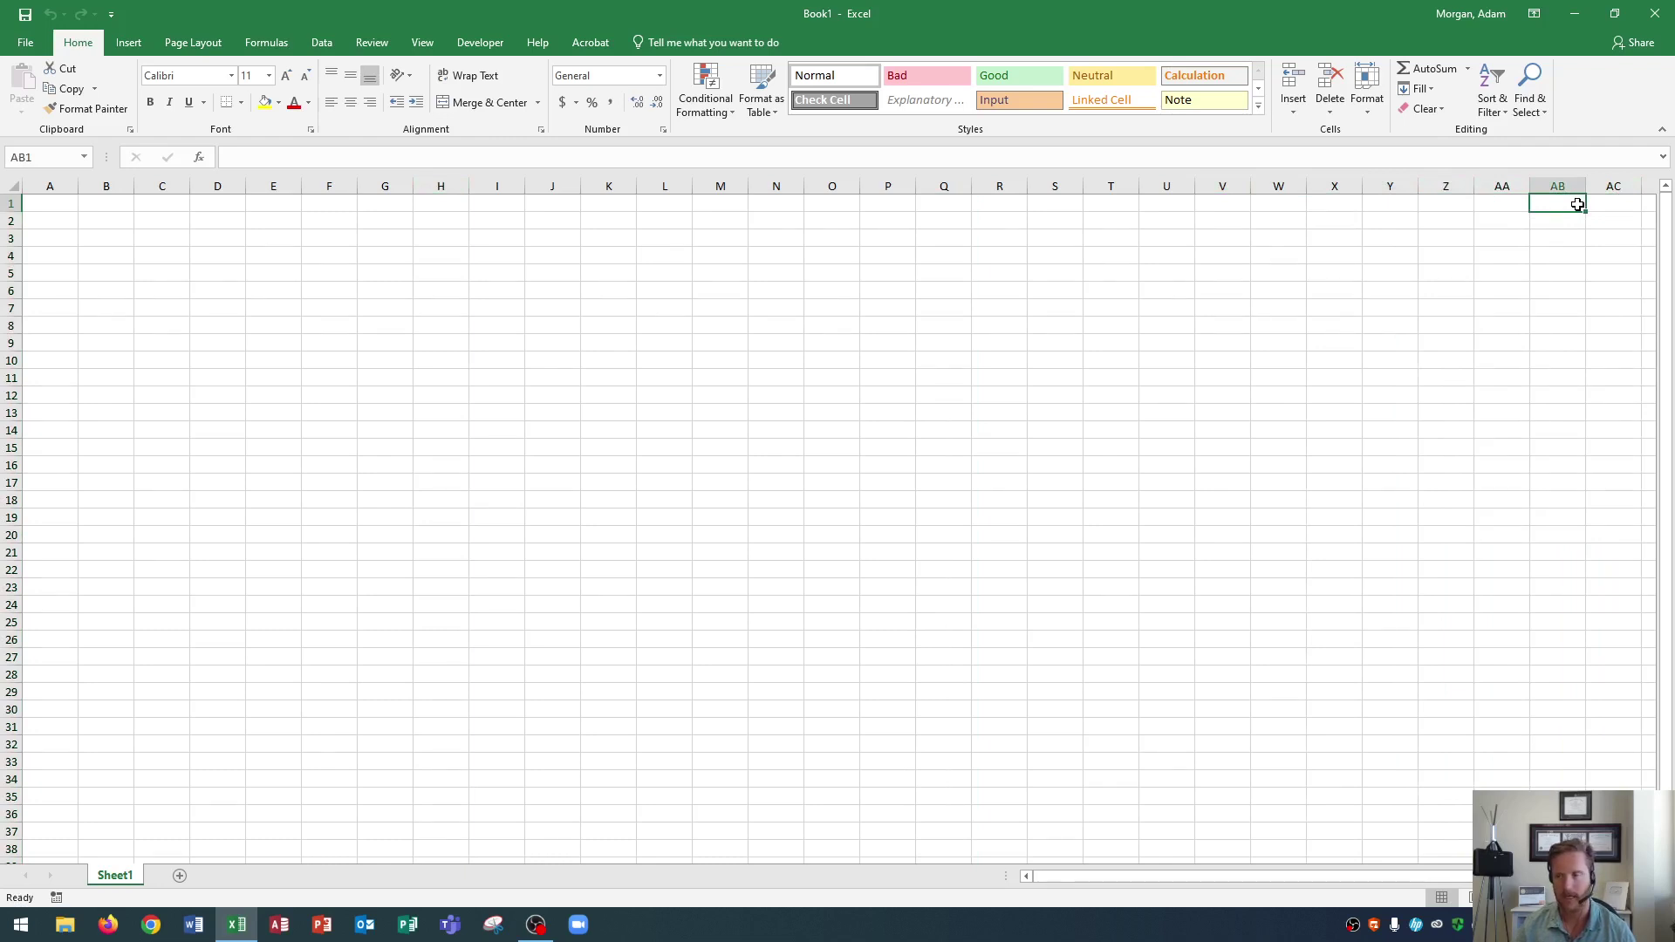
key("ctrl+Right")
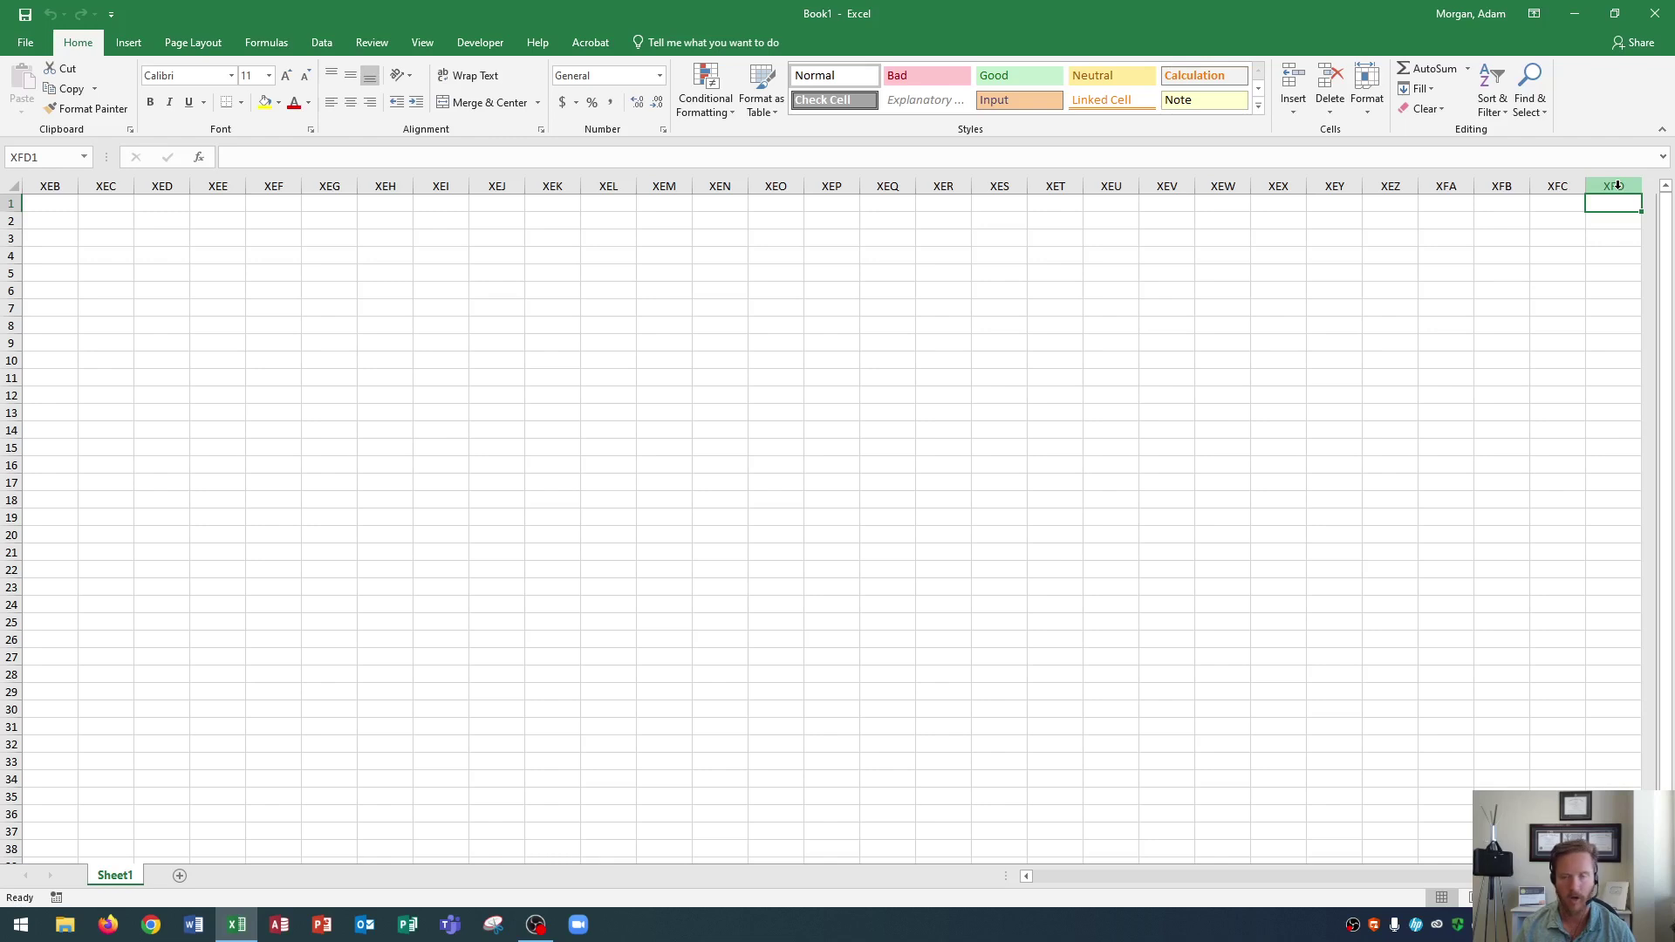
key("ctrl+Home")
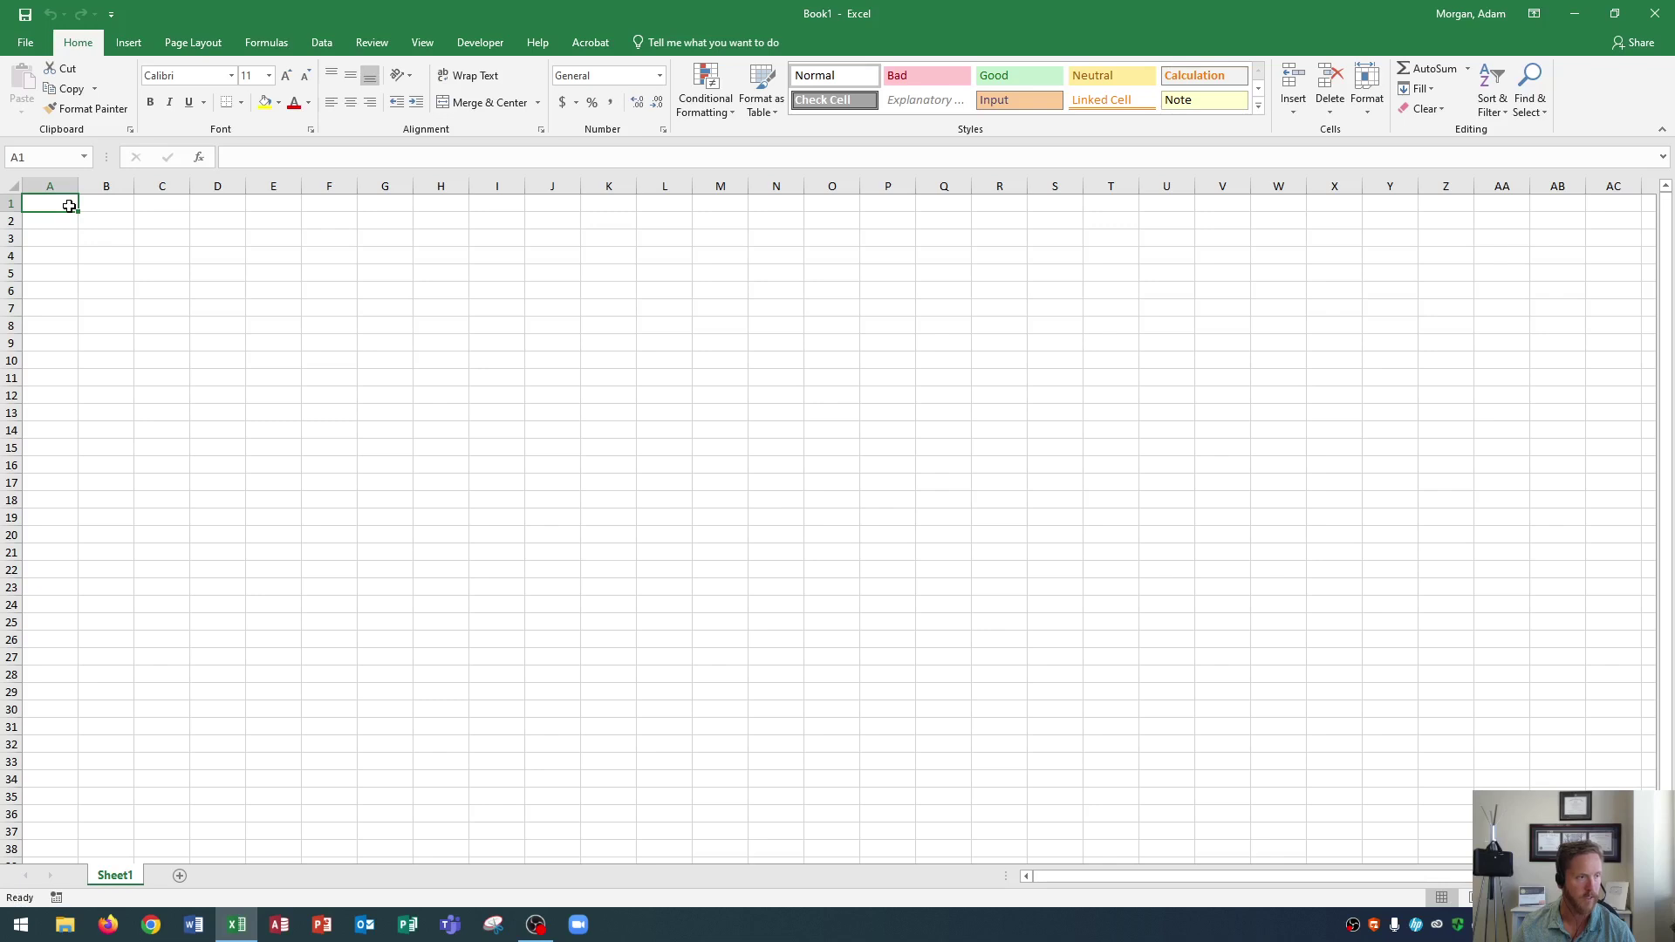
left_click(7, 203)
left_click(7, 221)
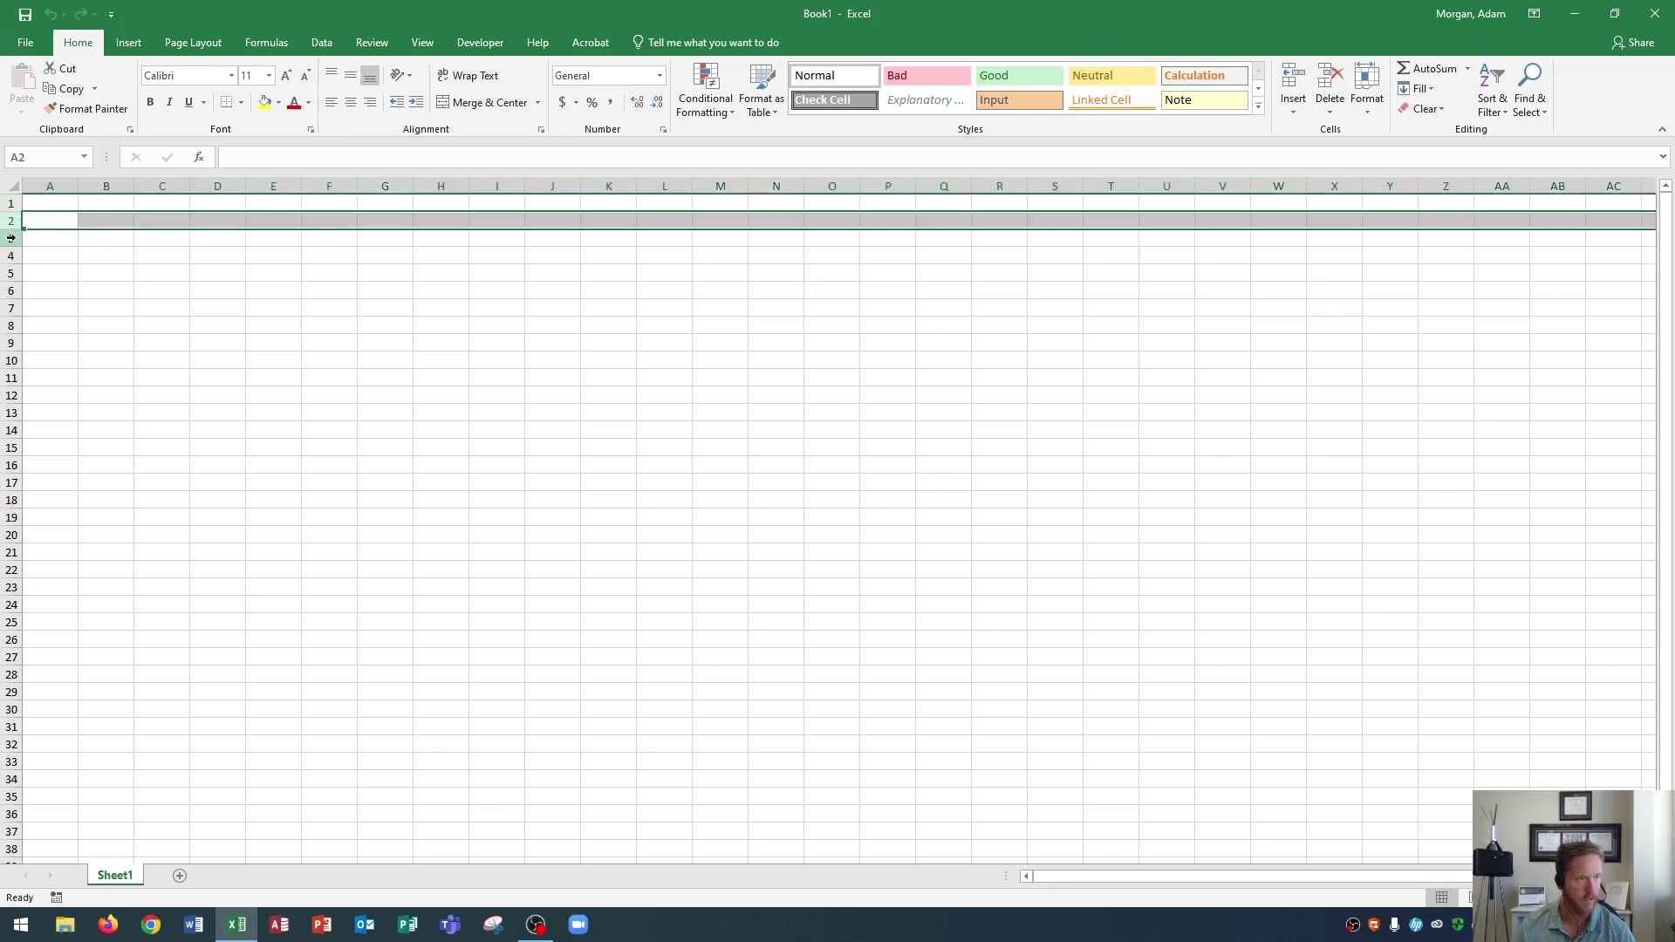
left_click(10, 238)
left_click(11, 257)
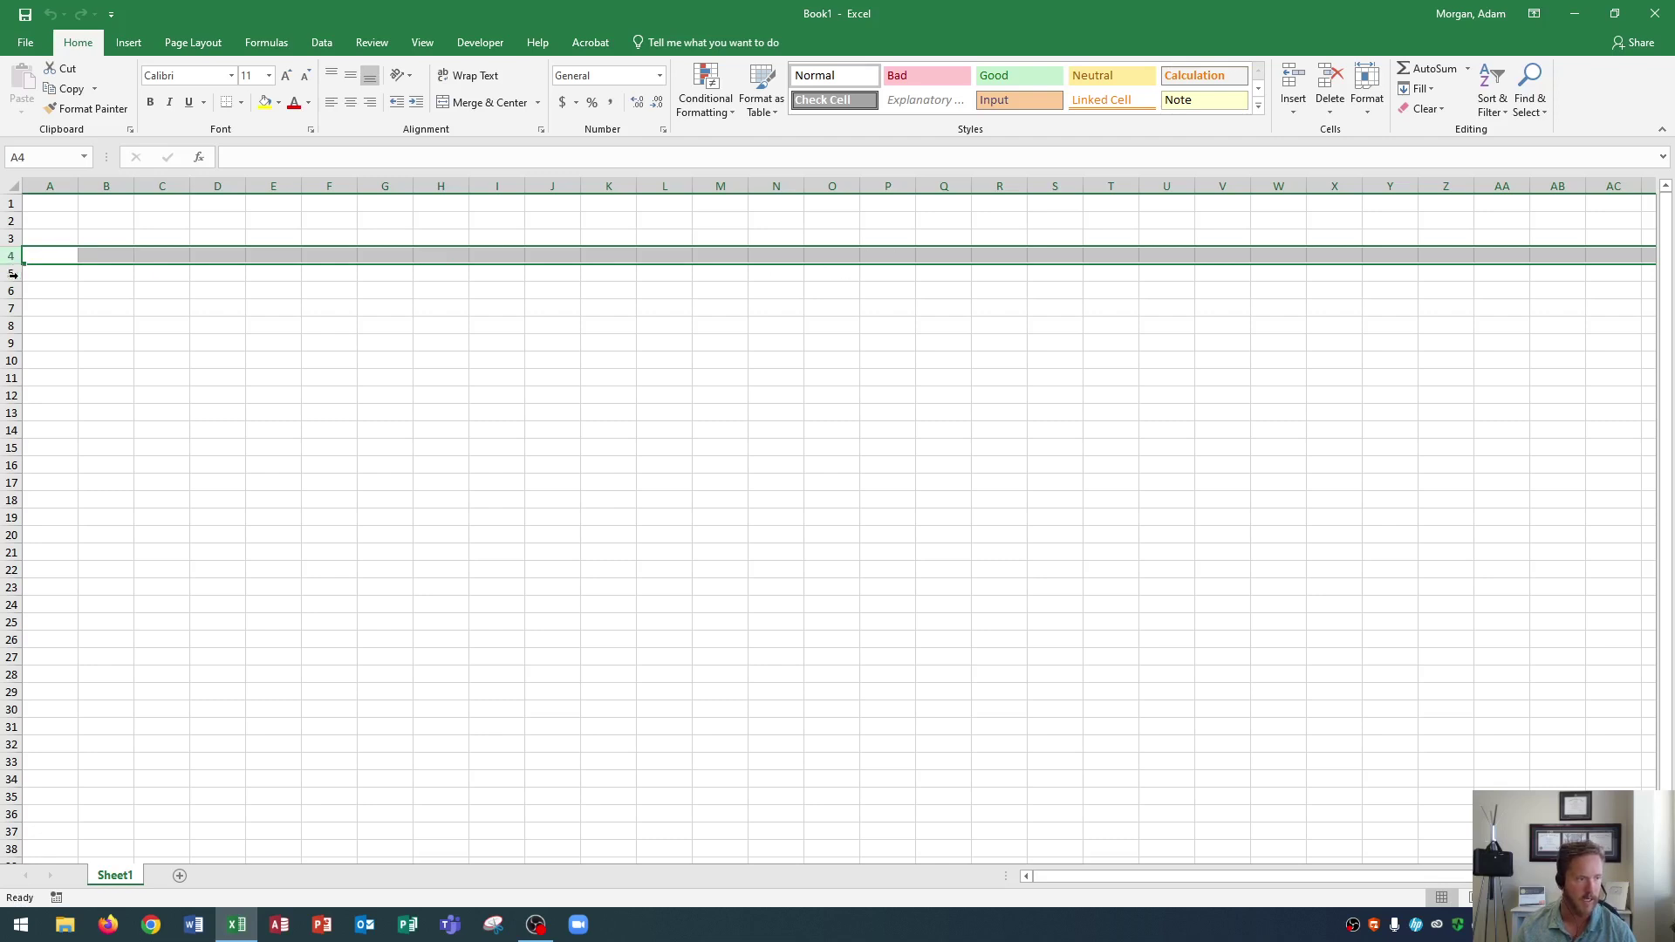
left_click_drag(4, 273, 15, 306)
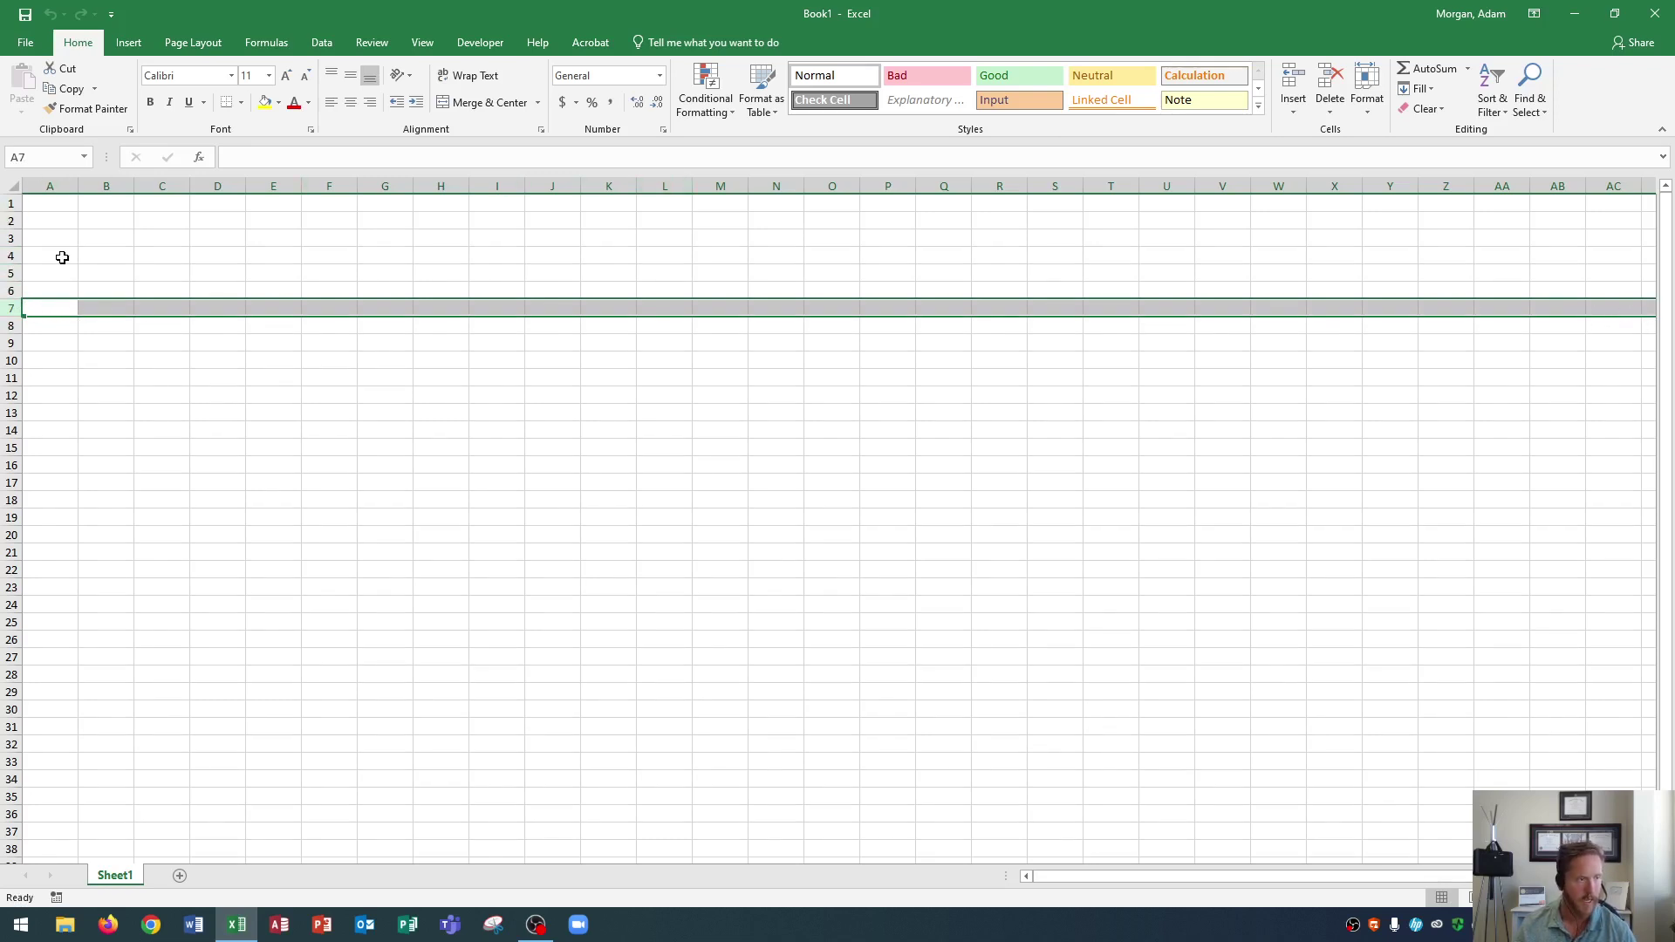
left_click(62, 289)
scroll(64, 286, "down", 5)
scroll(63, 286, "down", 4)
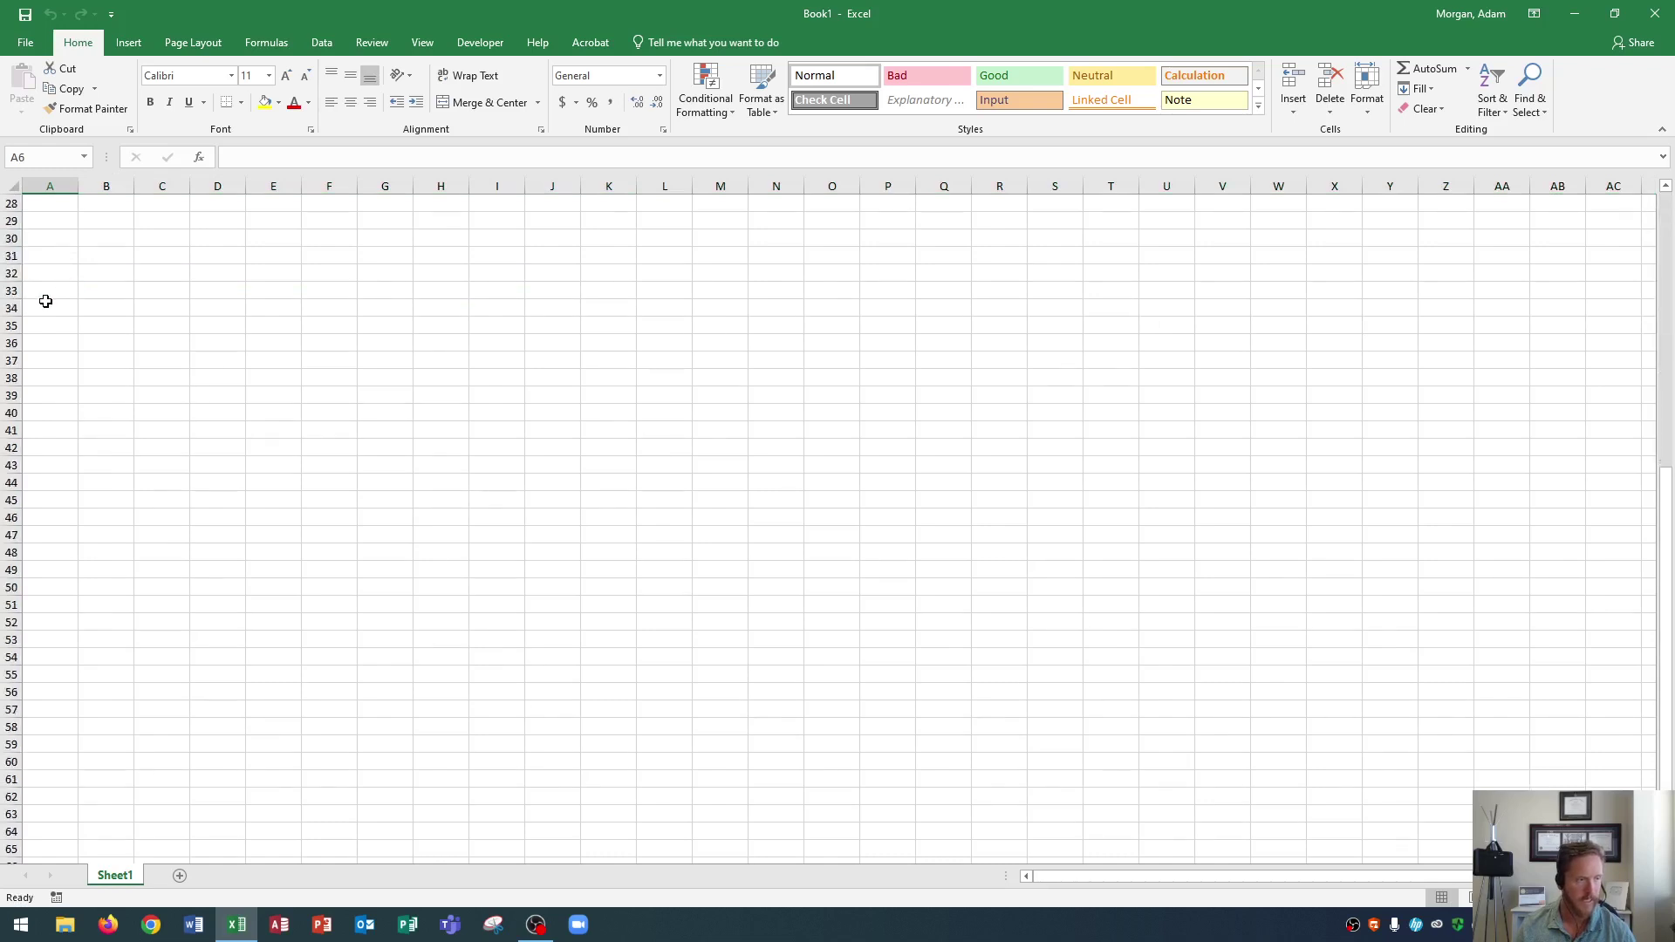
key("ctrl+Down")
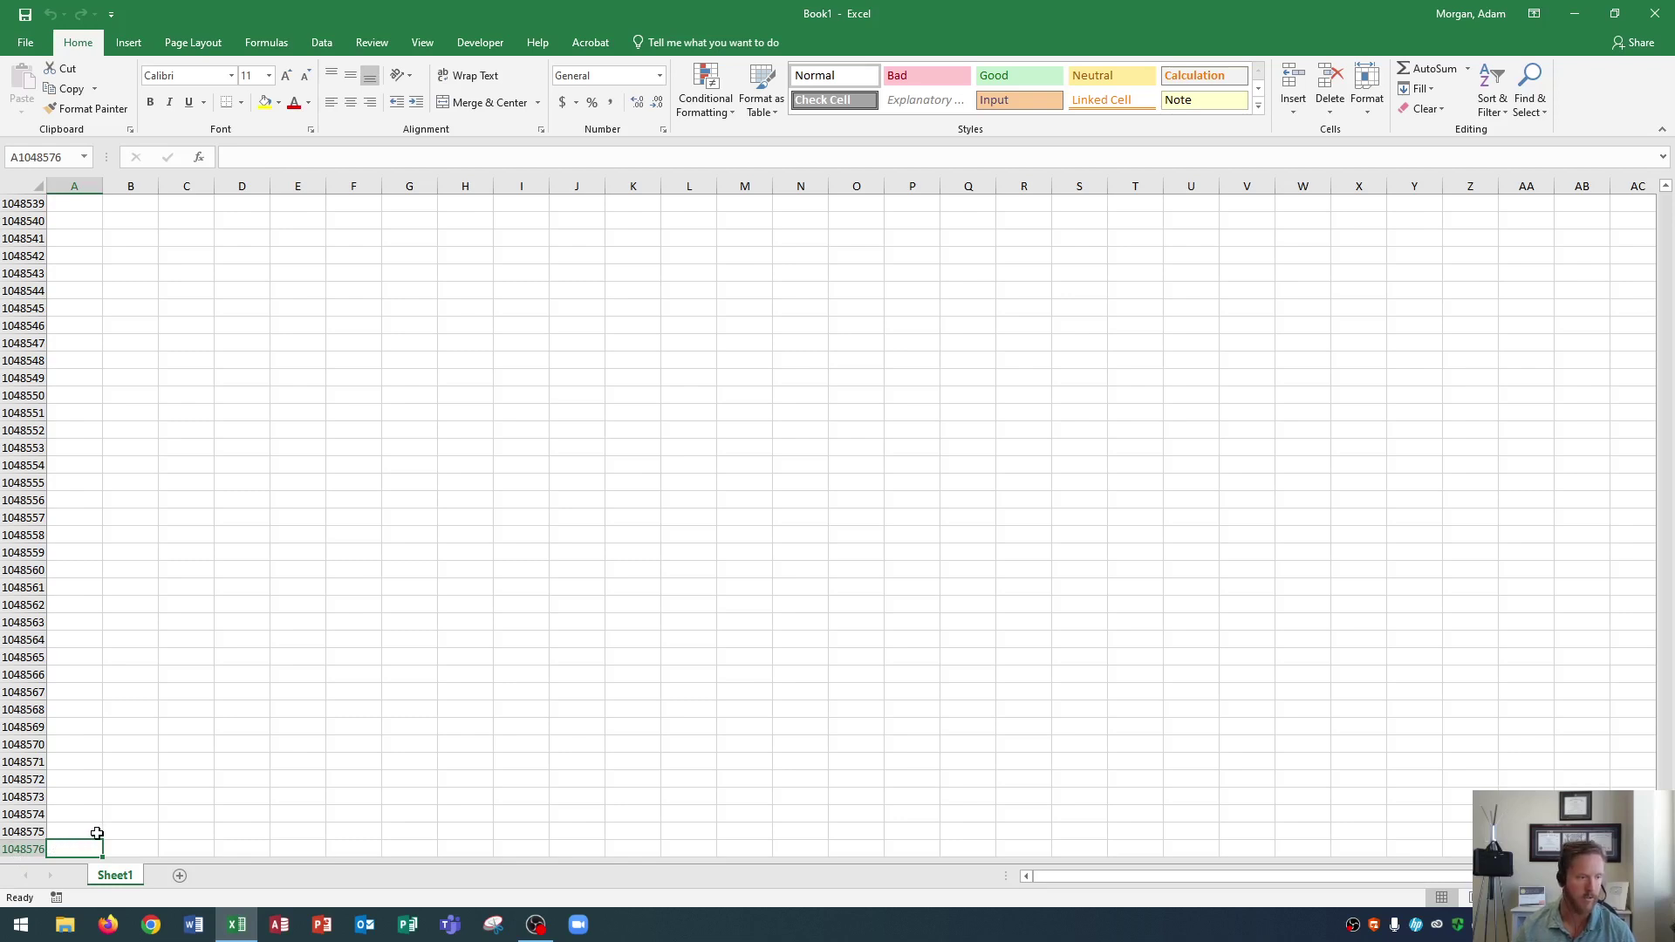
key("ctrl+Up")
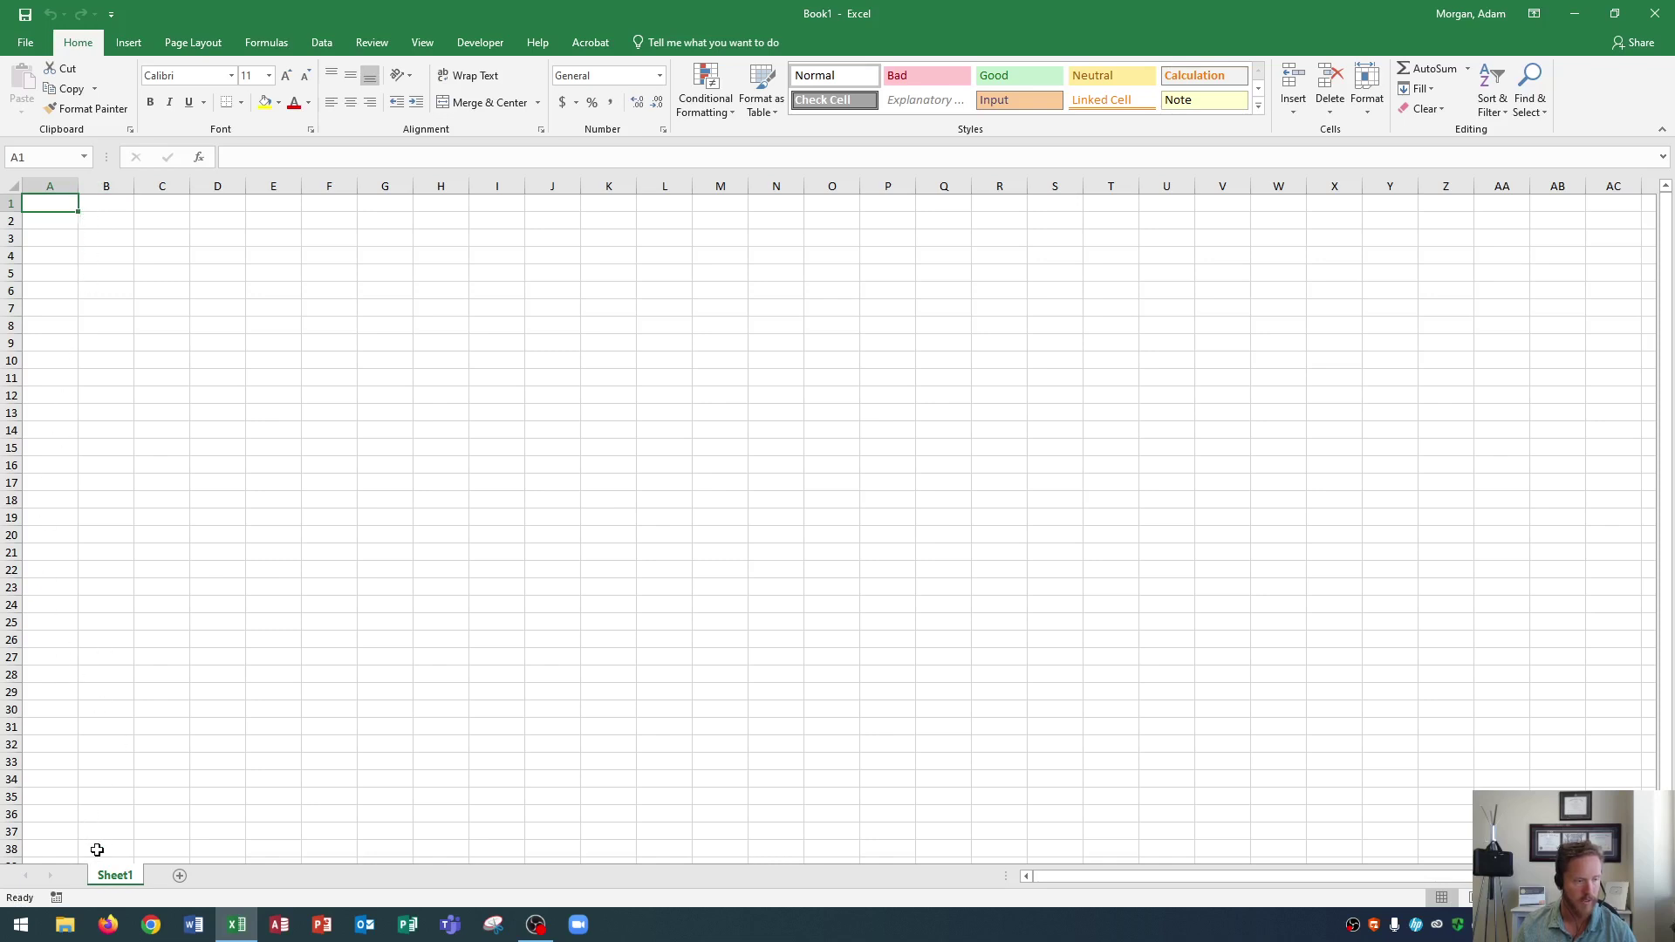
Add a new Sheet2 and move around it with the scrollbars and scroll wheel
left_click(179, 876)
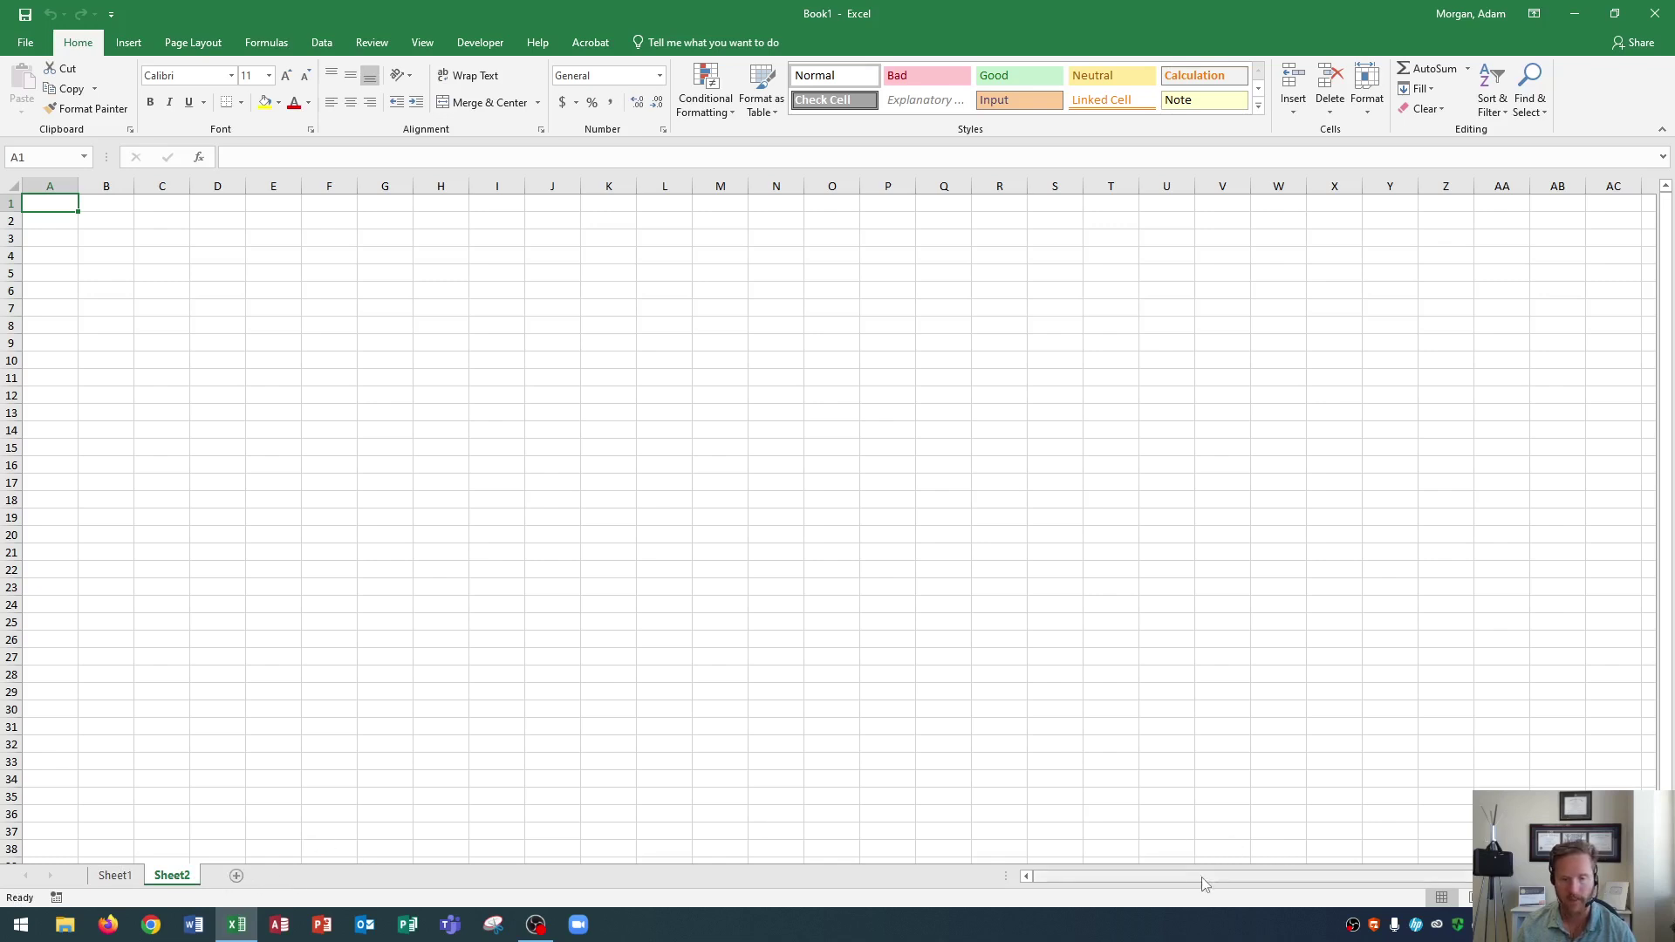
mouse_move(1309, 876)
left_mouse_down()
mouse_move(1330, 880)
mouse_move(1308, 878)
left_mouse_up()
left_click_drag(1662, 589, 1649, 716)
scroll(224, 393, "up", 1)
scroll(232, 408, "down", 1)
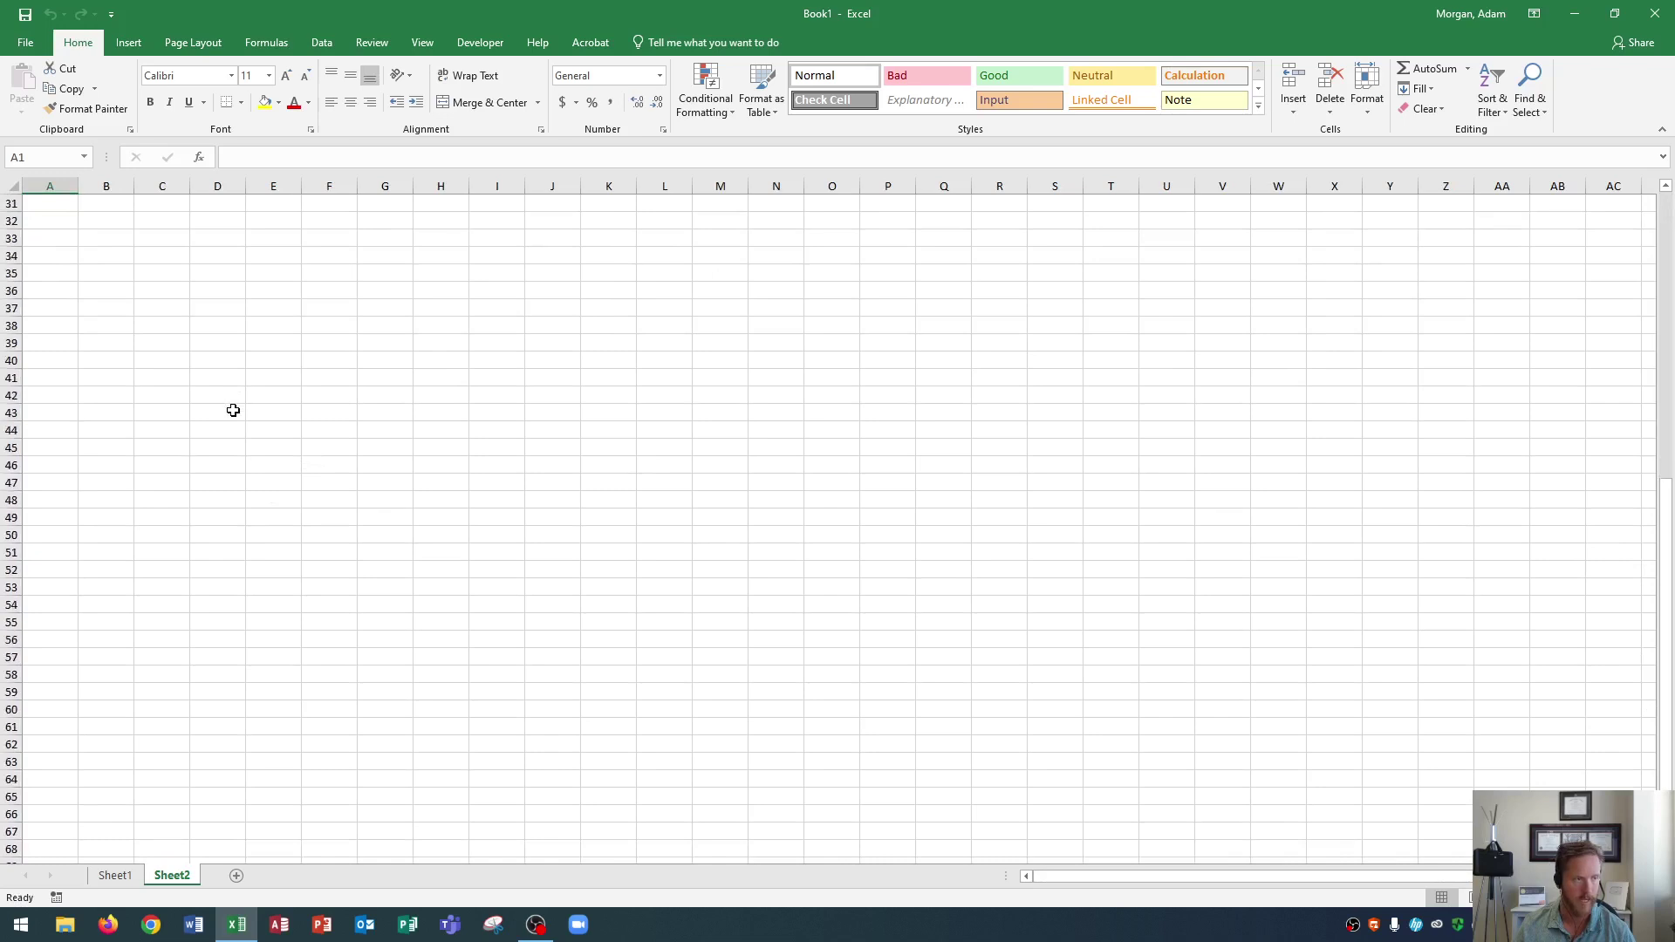
scroll(233, 408, "up", 1)
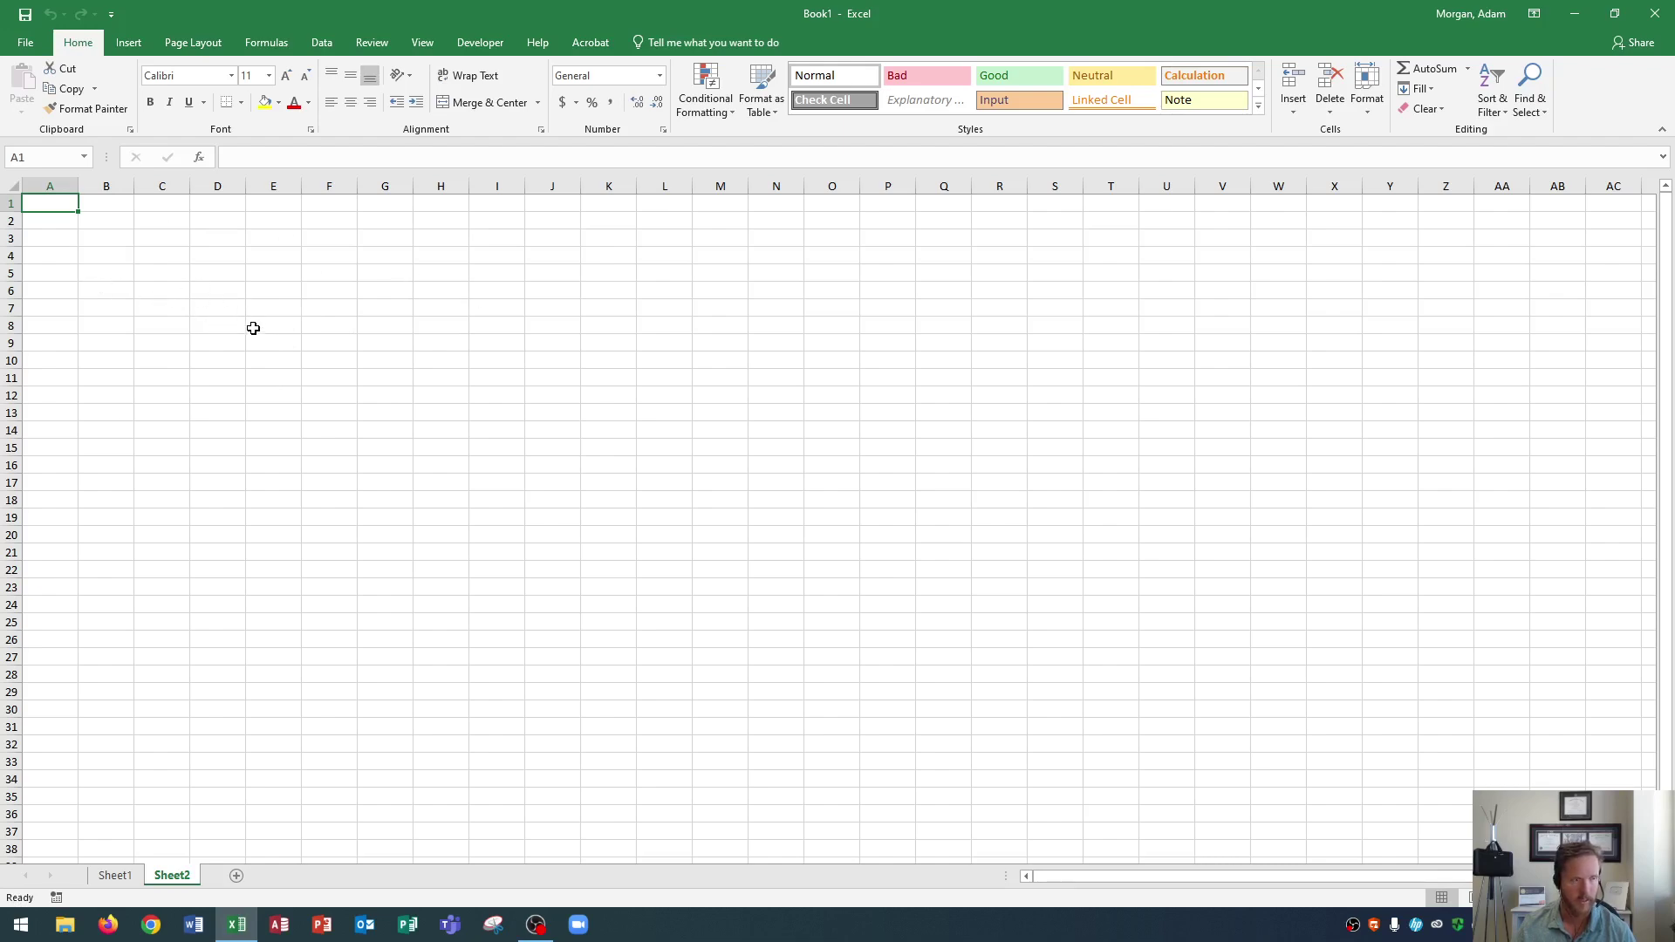
Zoom Sheet2 in and out, settling where columns A–AI and rows 1–45 fit
scroll(251, 329, "up", 5, "ctrl")
scroll(249, 330, "up", 1, "ctrl")
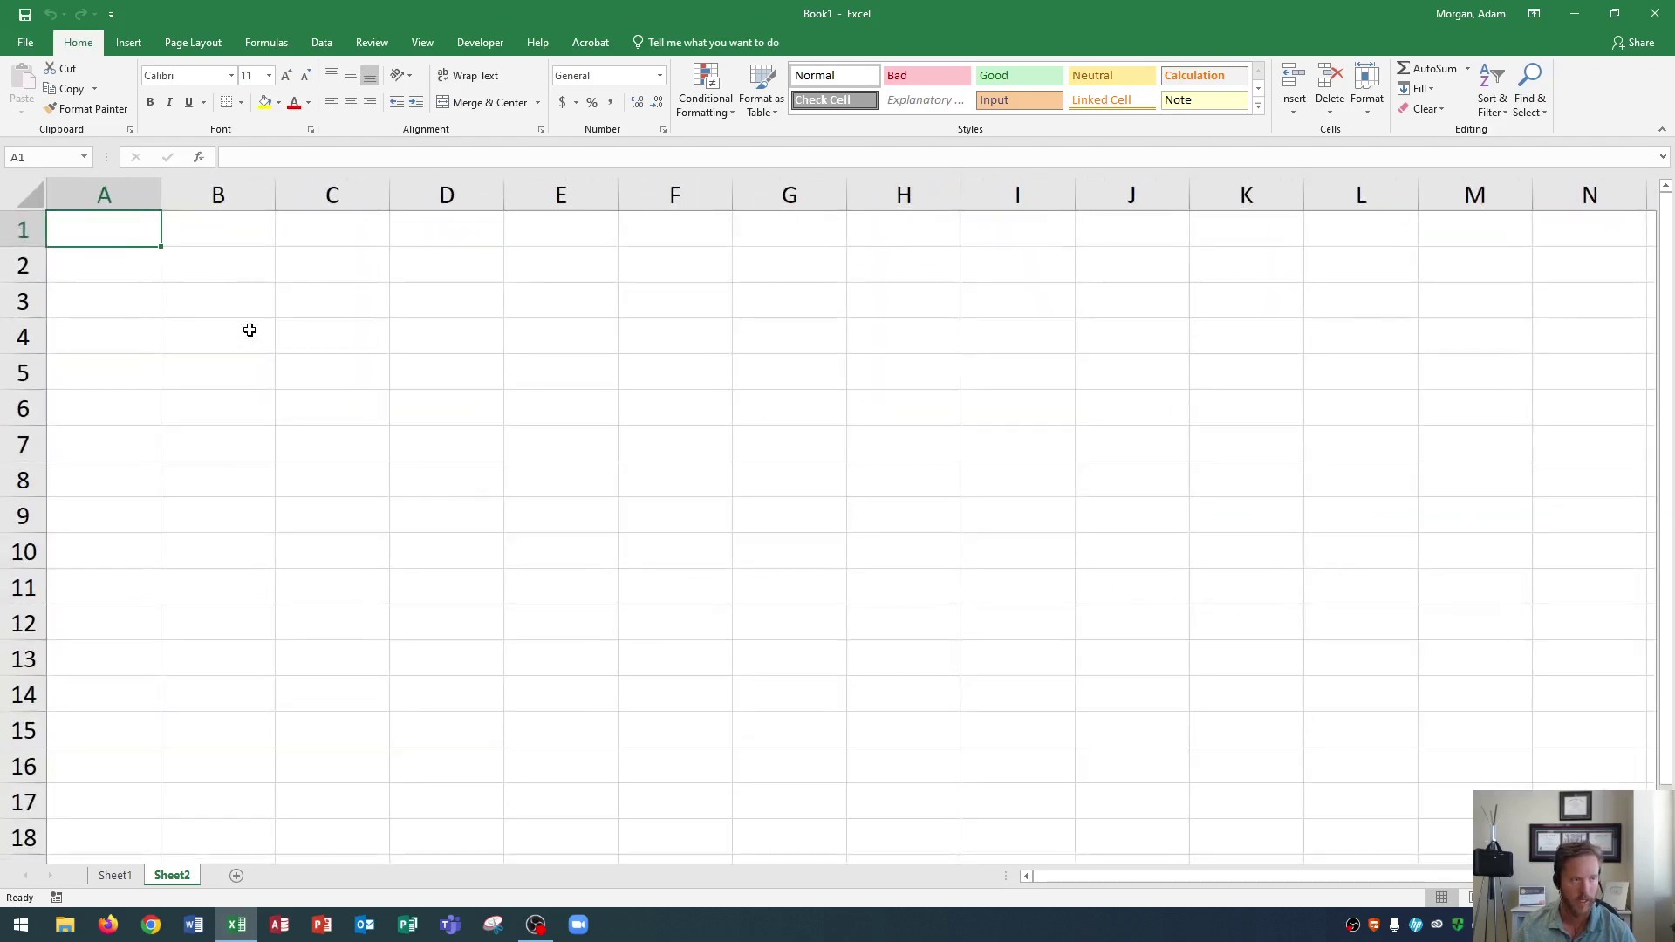
scroll(249, 330, "down", 9, "ctrl")
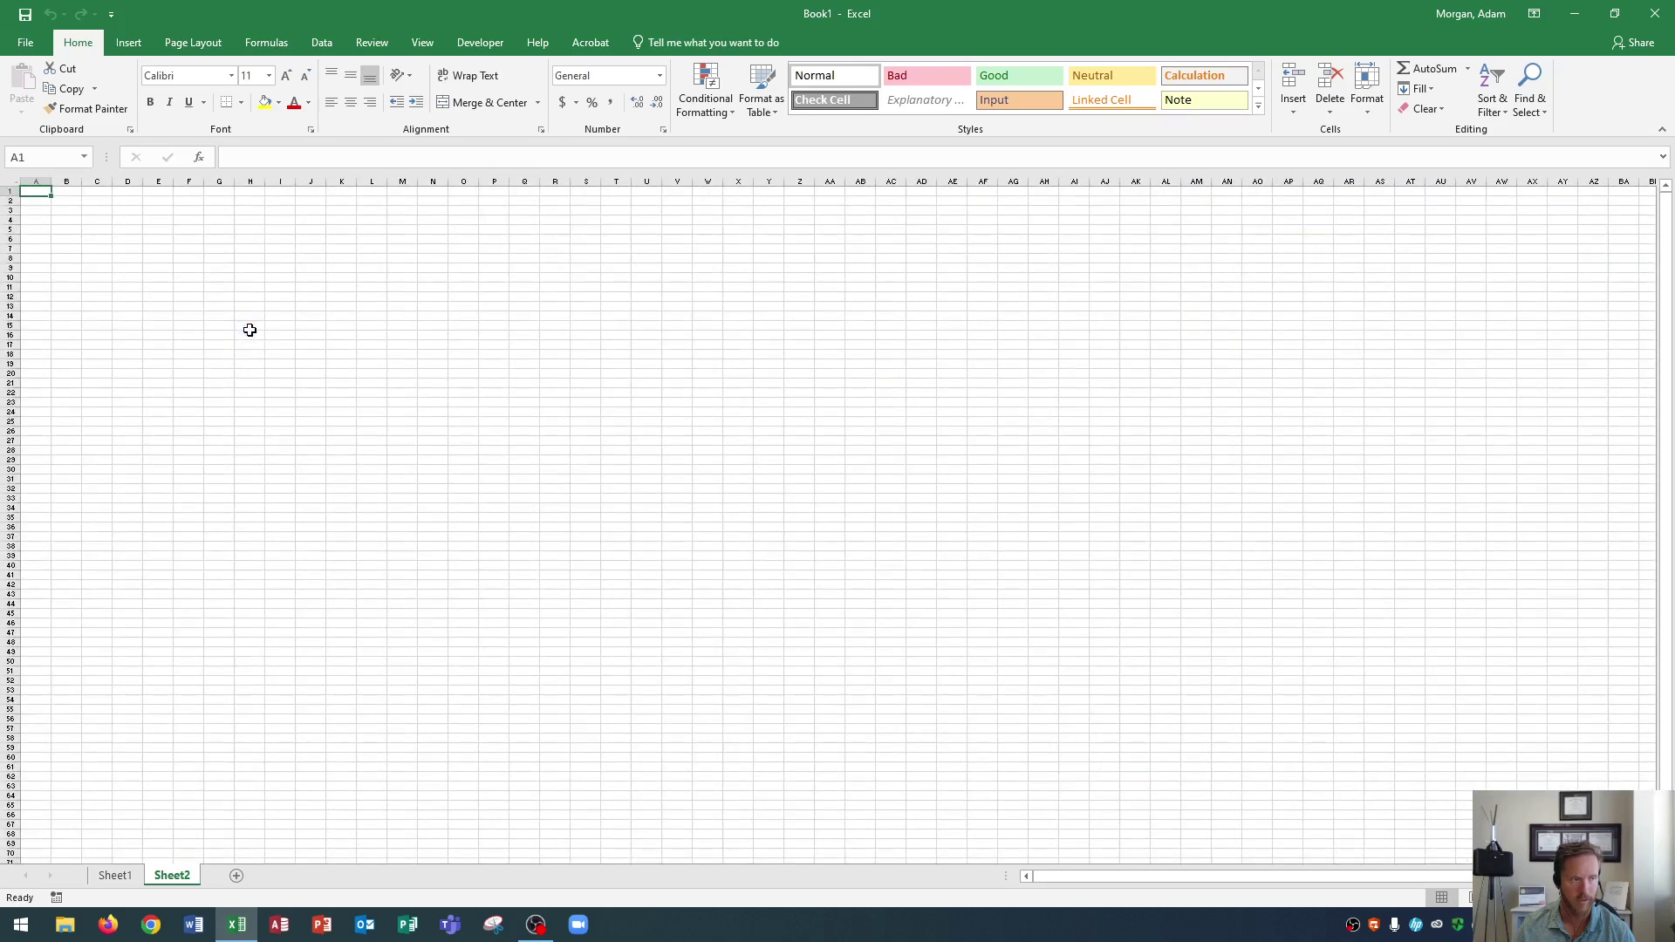
scroll(249, 329, "up", 3, "ctrl")
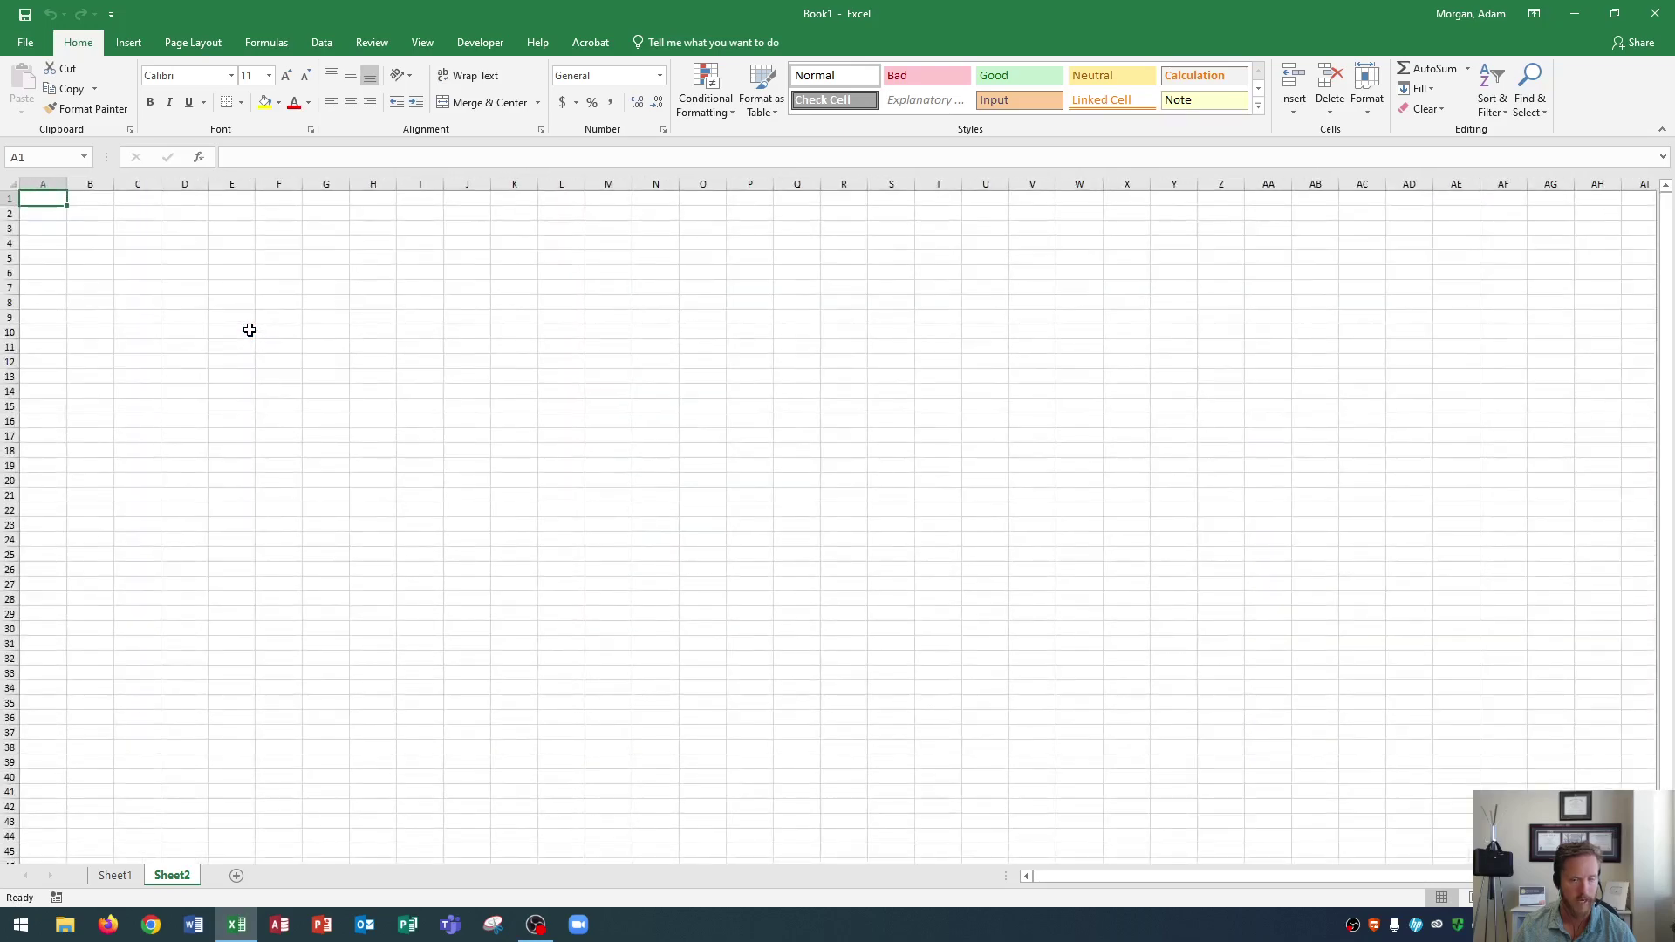